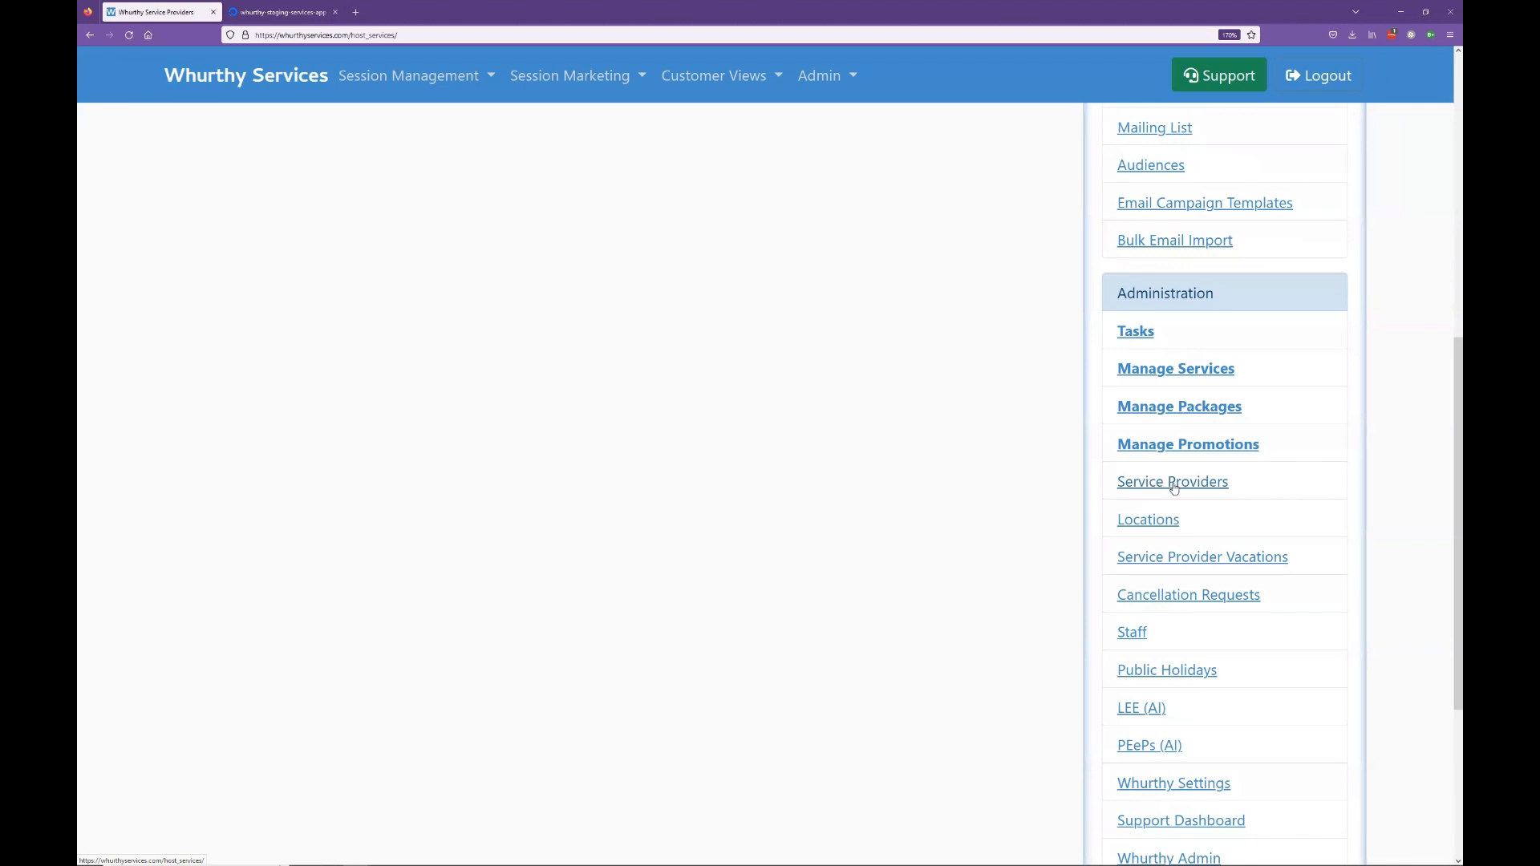
Step: Open Service Providers from the Administration links
left_click(1173, 486)
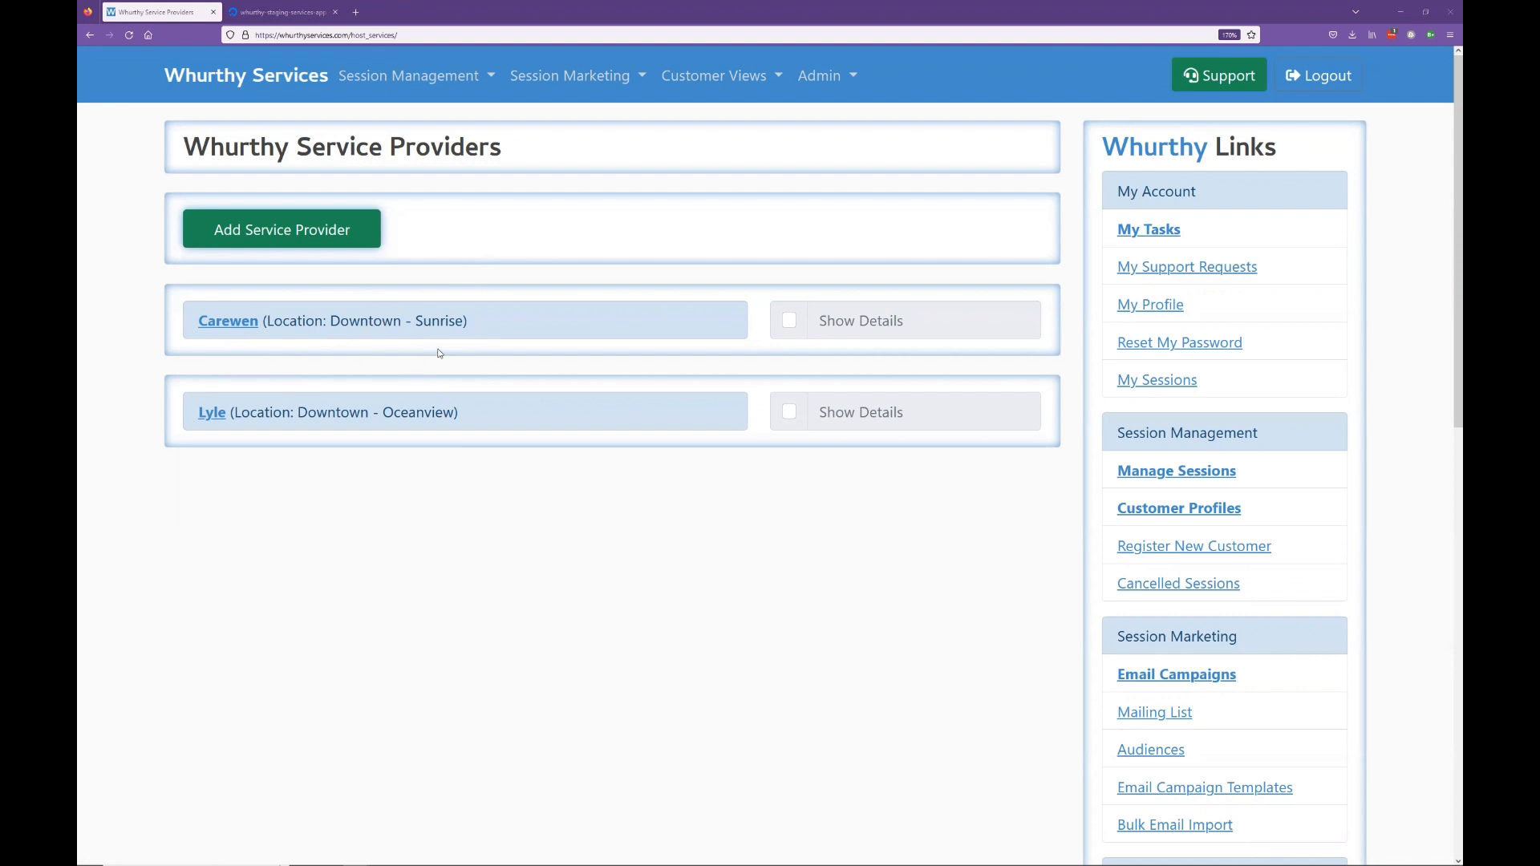
Step: Expand the first provider's details, scroll through its services, days and contacts, then collapse them
left_click(789, 323)
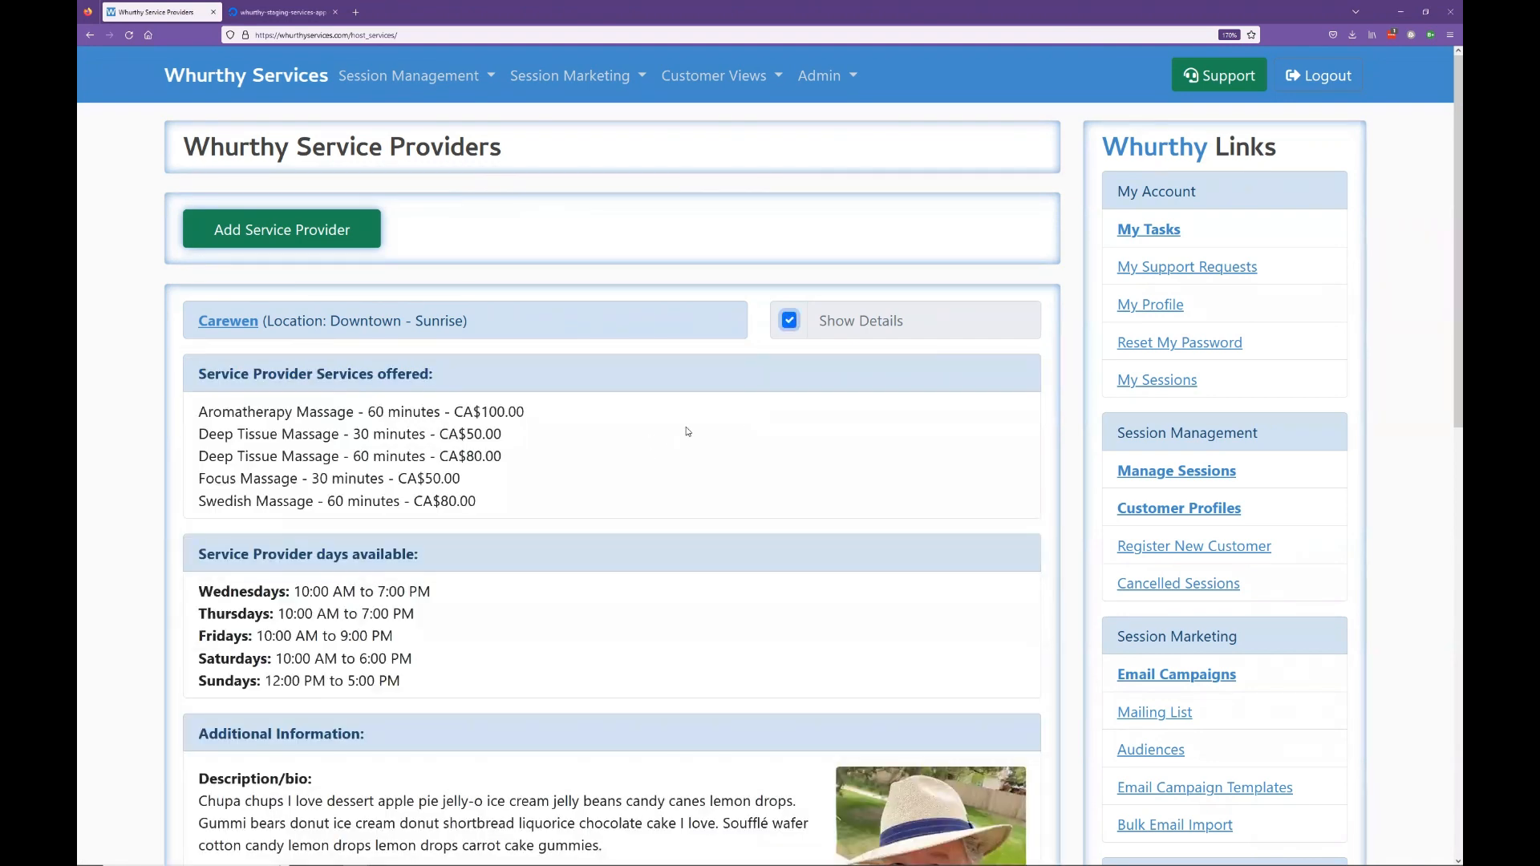
scroll(713, 434, "down", 2)
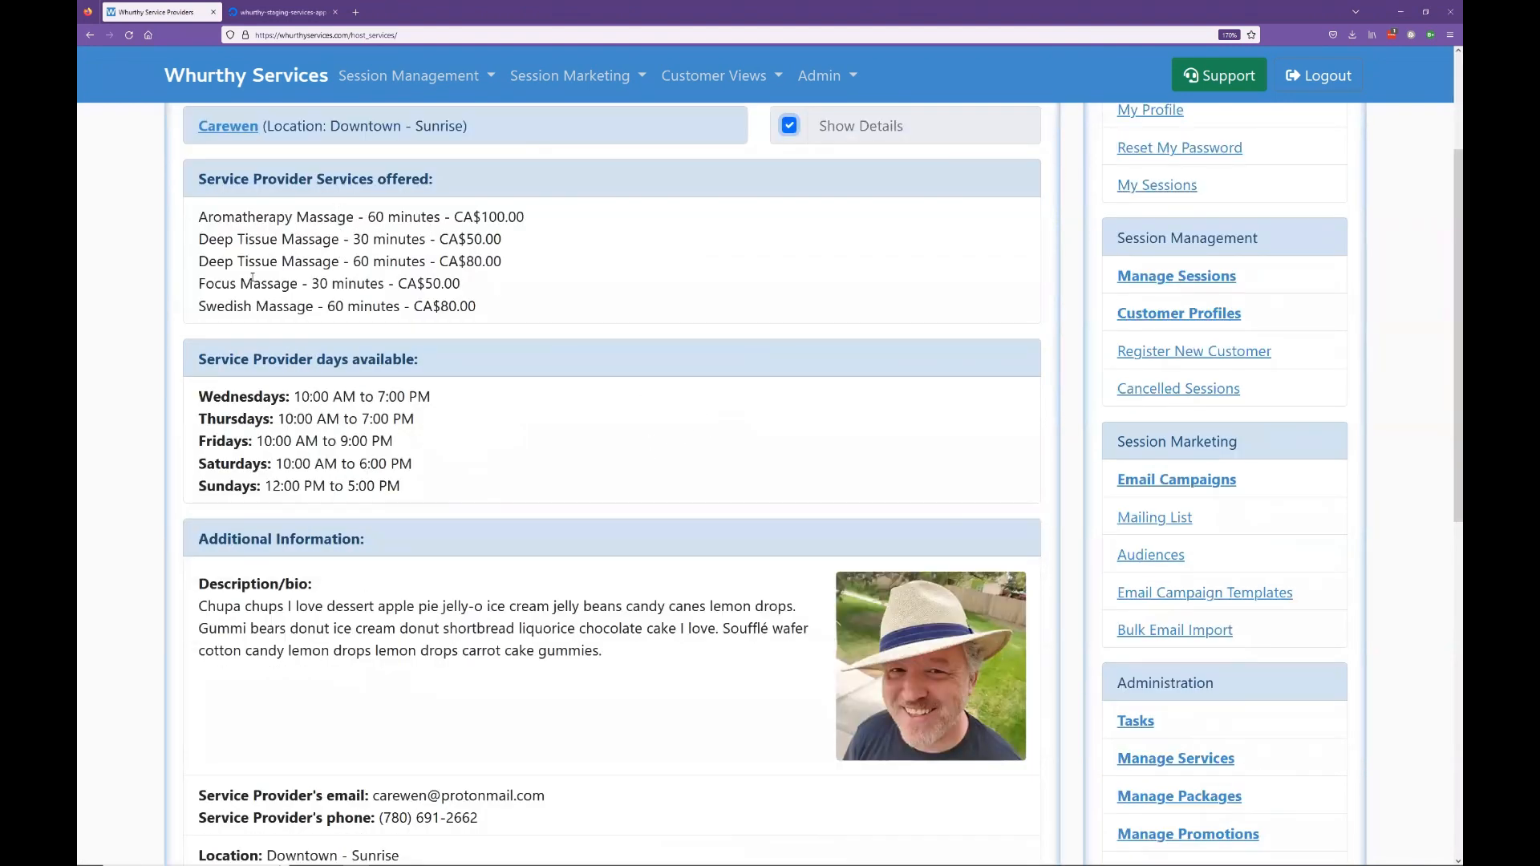
scroll(252, 278, "up", 1)
scroll(386, 353, "down", 1)
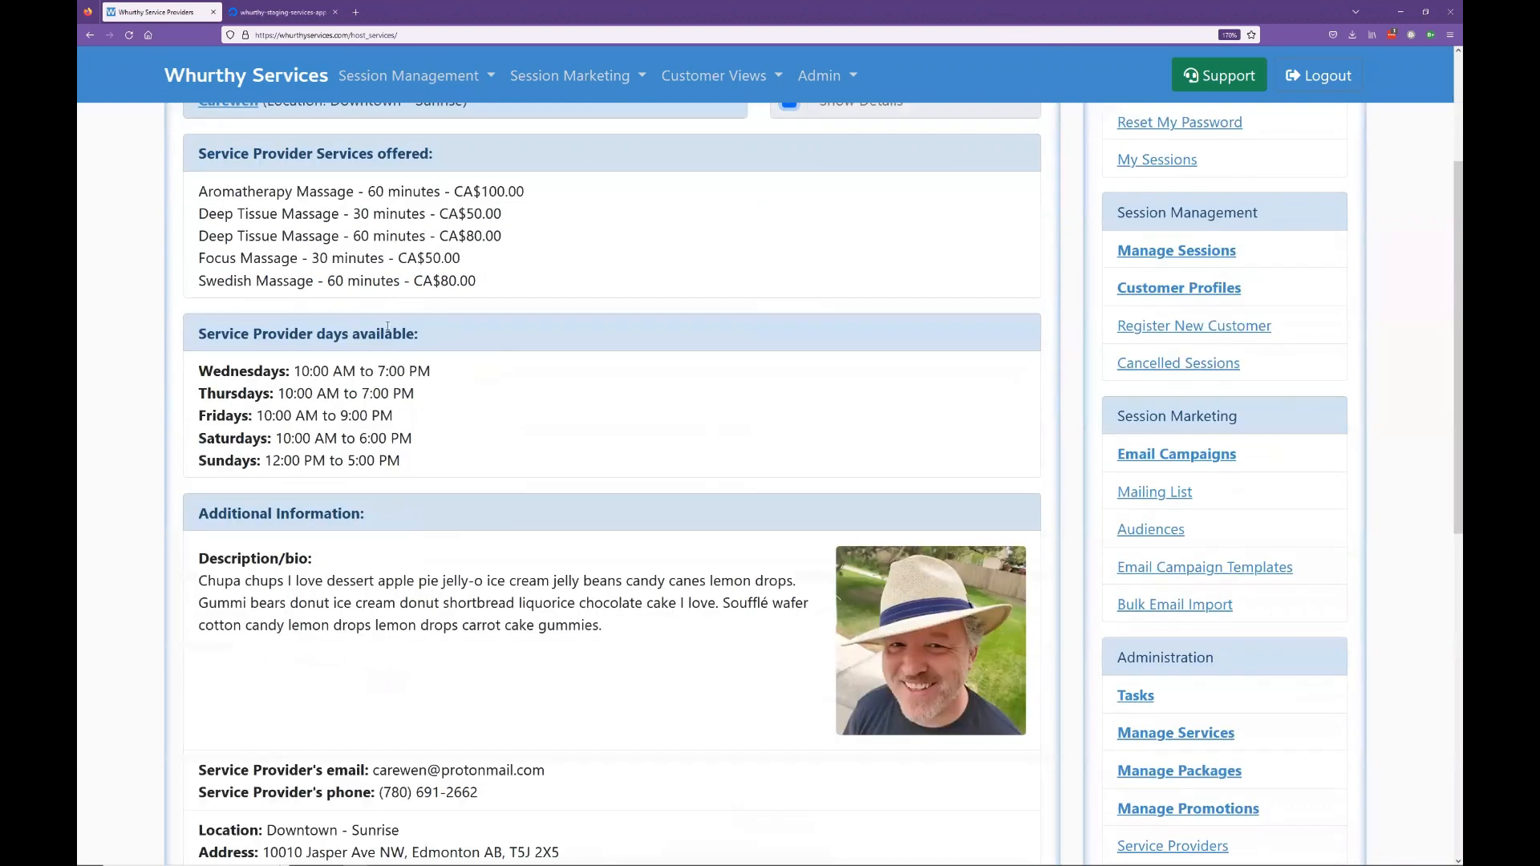
scroll(474, 291, "down", 1)
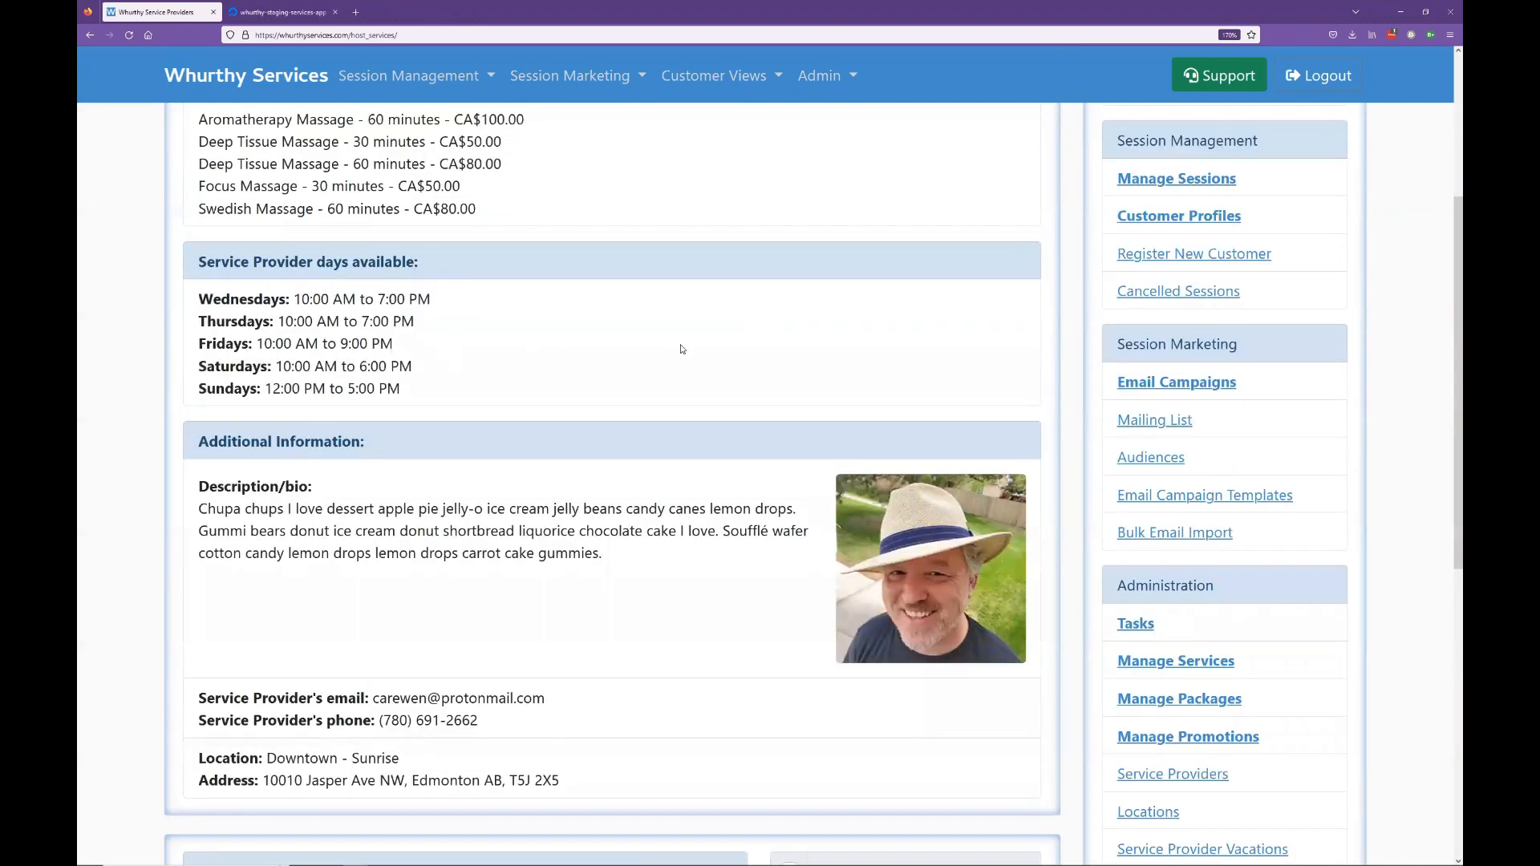
scroll(690, 353, "up", 1)
scroll(790, 325, "up", 1)
left_click(788, 322)
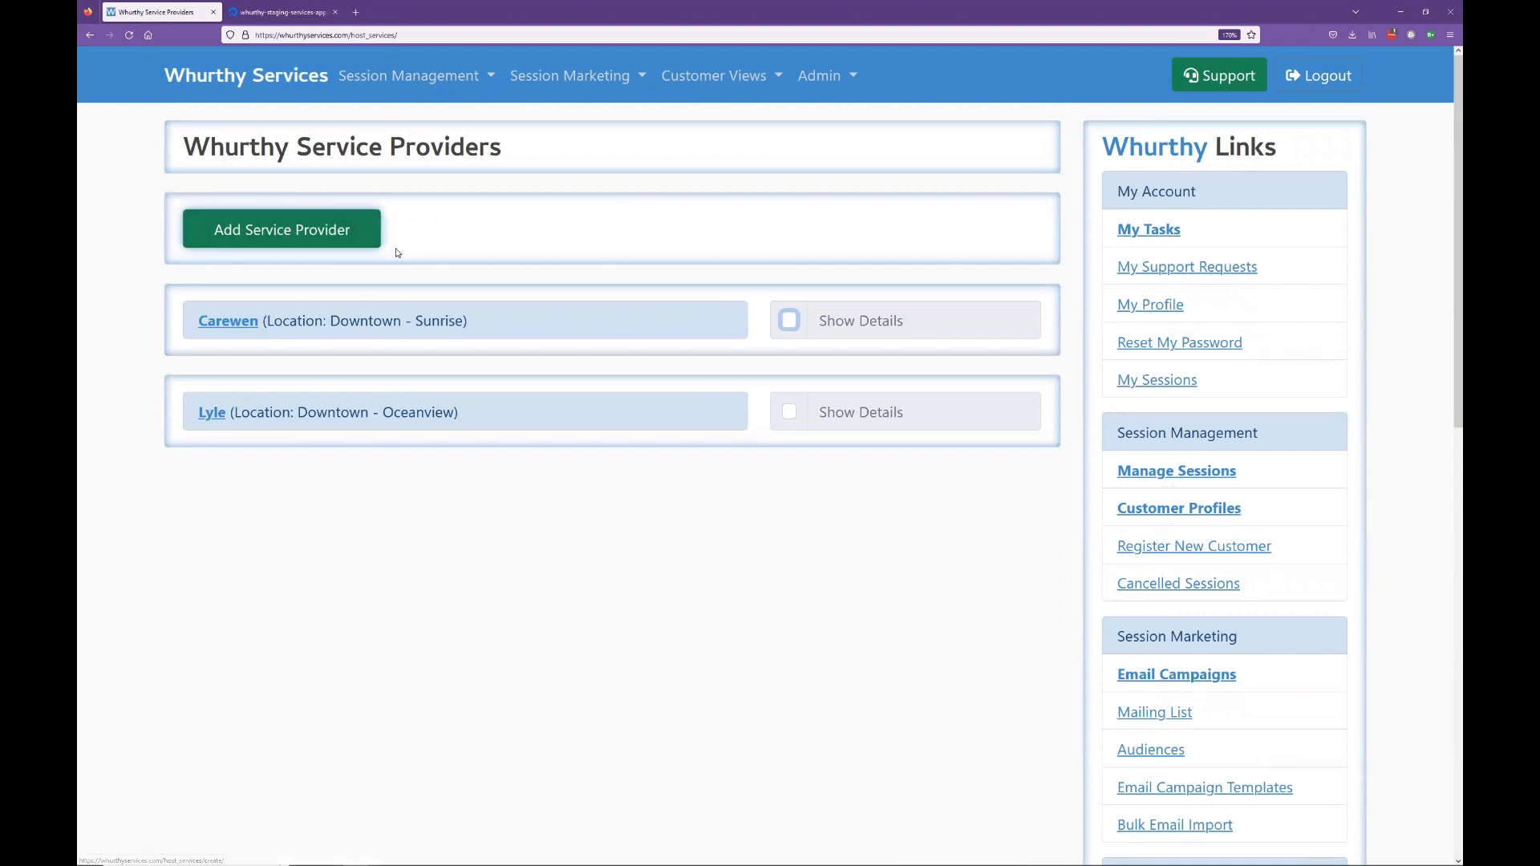
Step: Start a new service provider and enter 'Demo' as its name
left_click(364, 234)
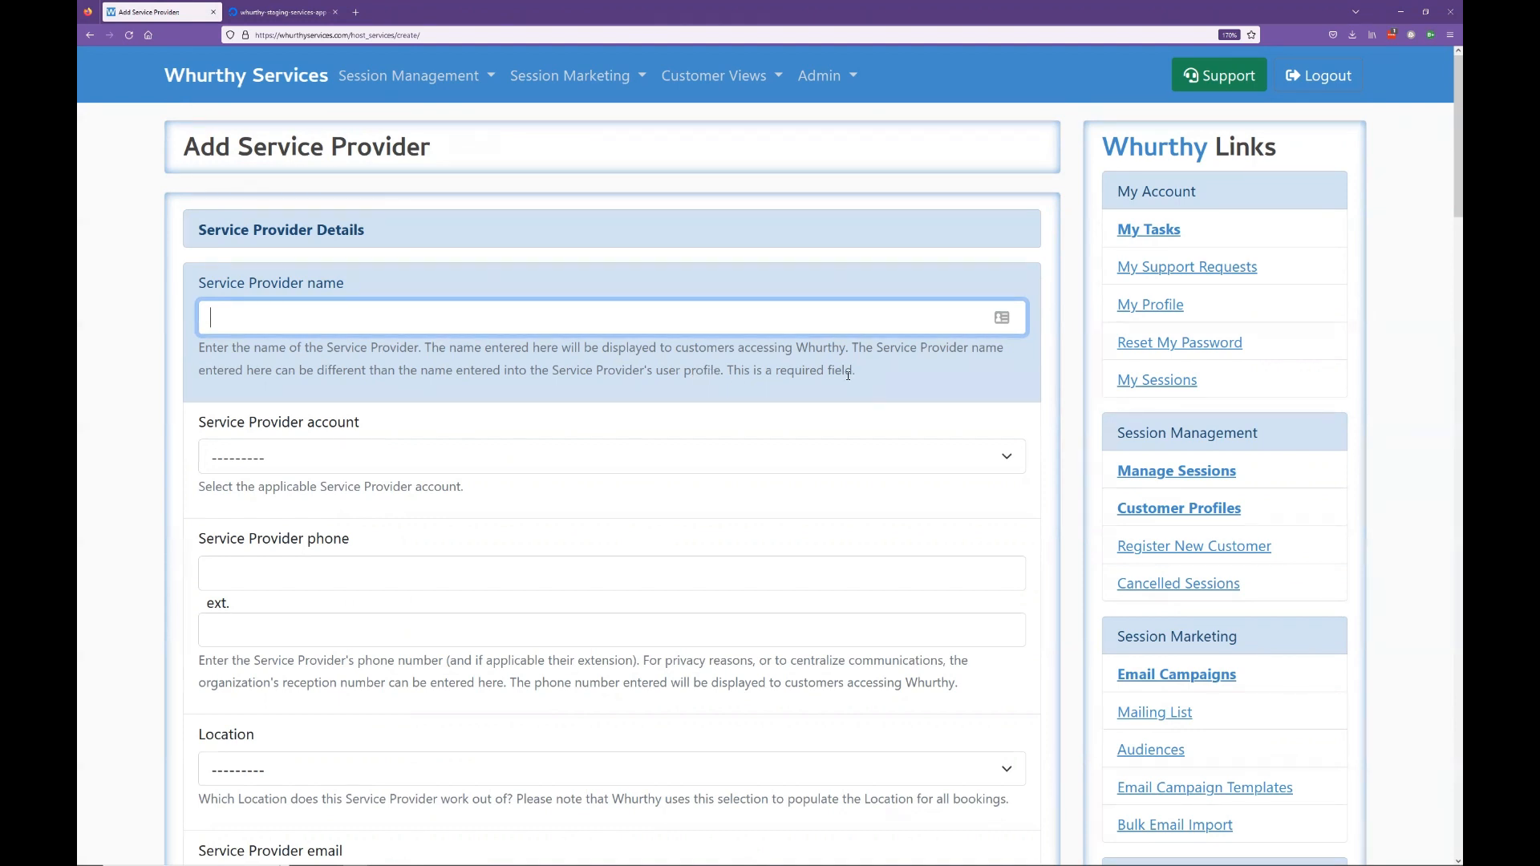
left_click(733, 317)
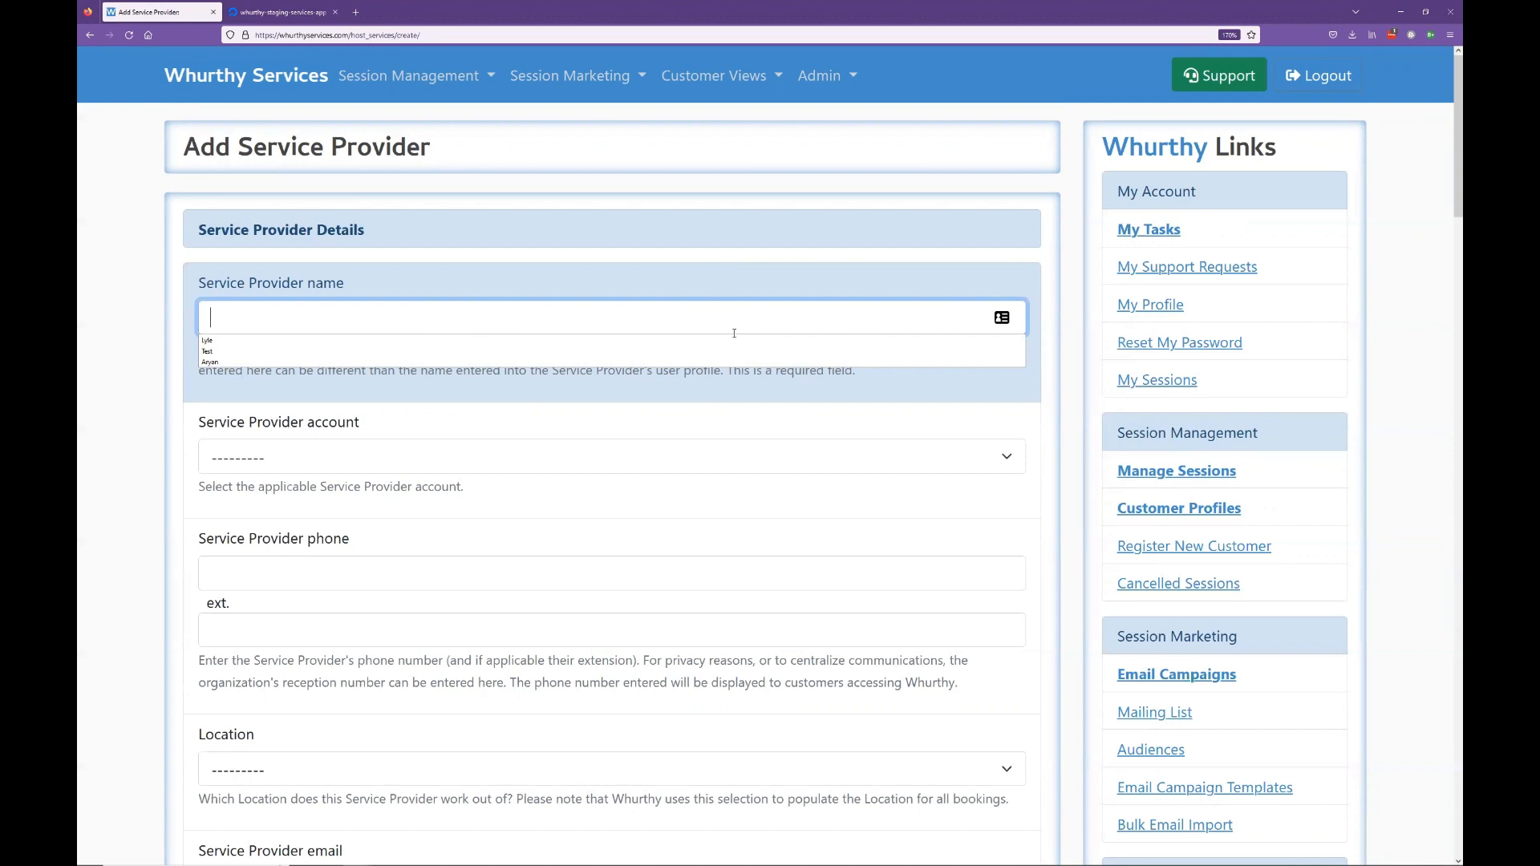
left_click(483, 390)
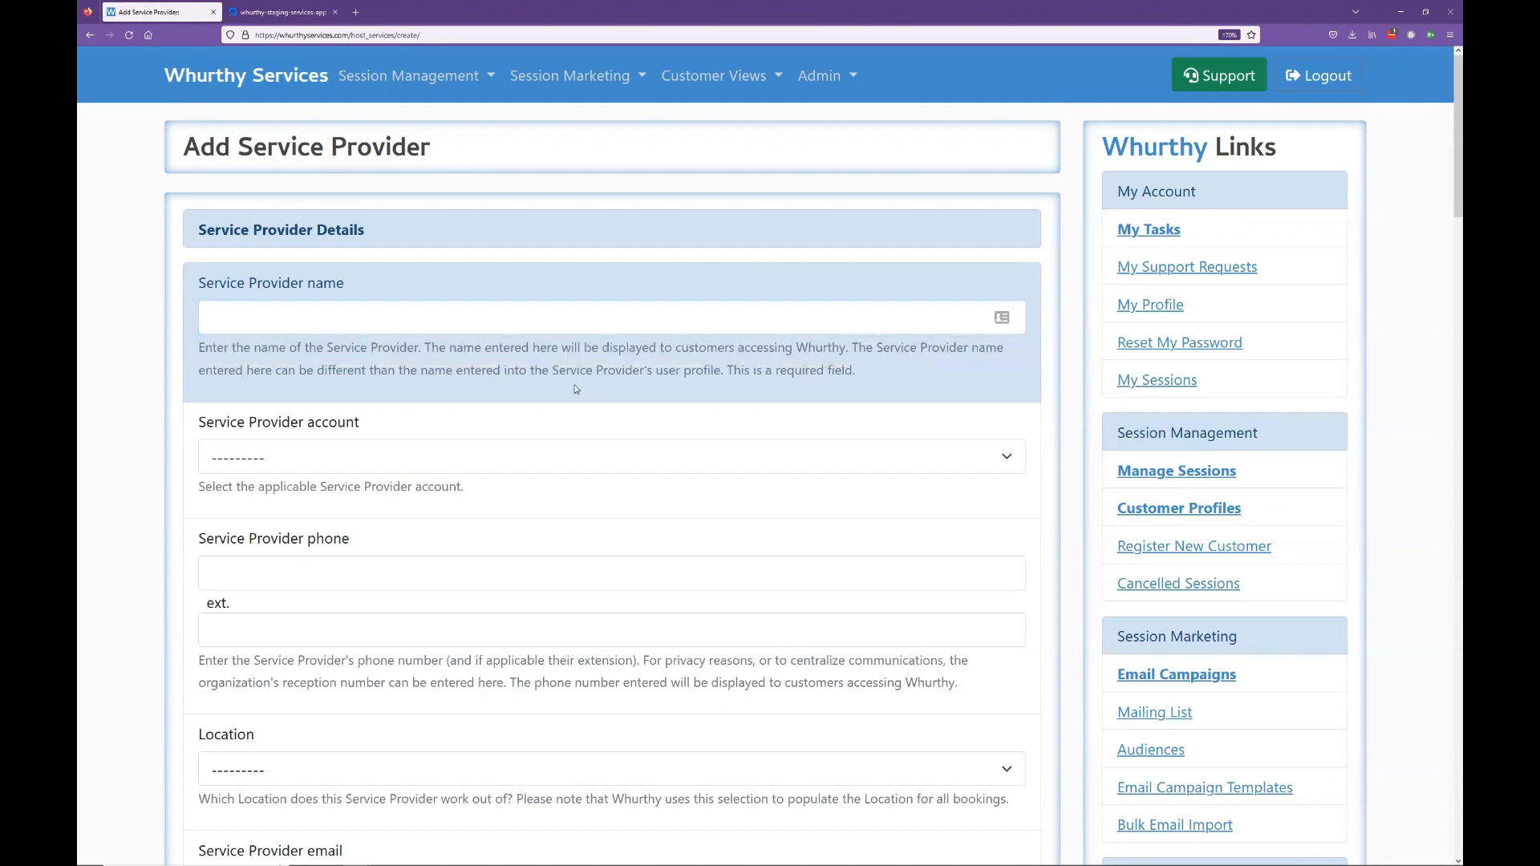
left_click(430, 318)
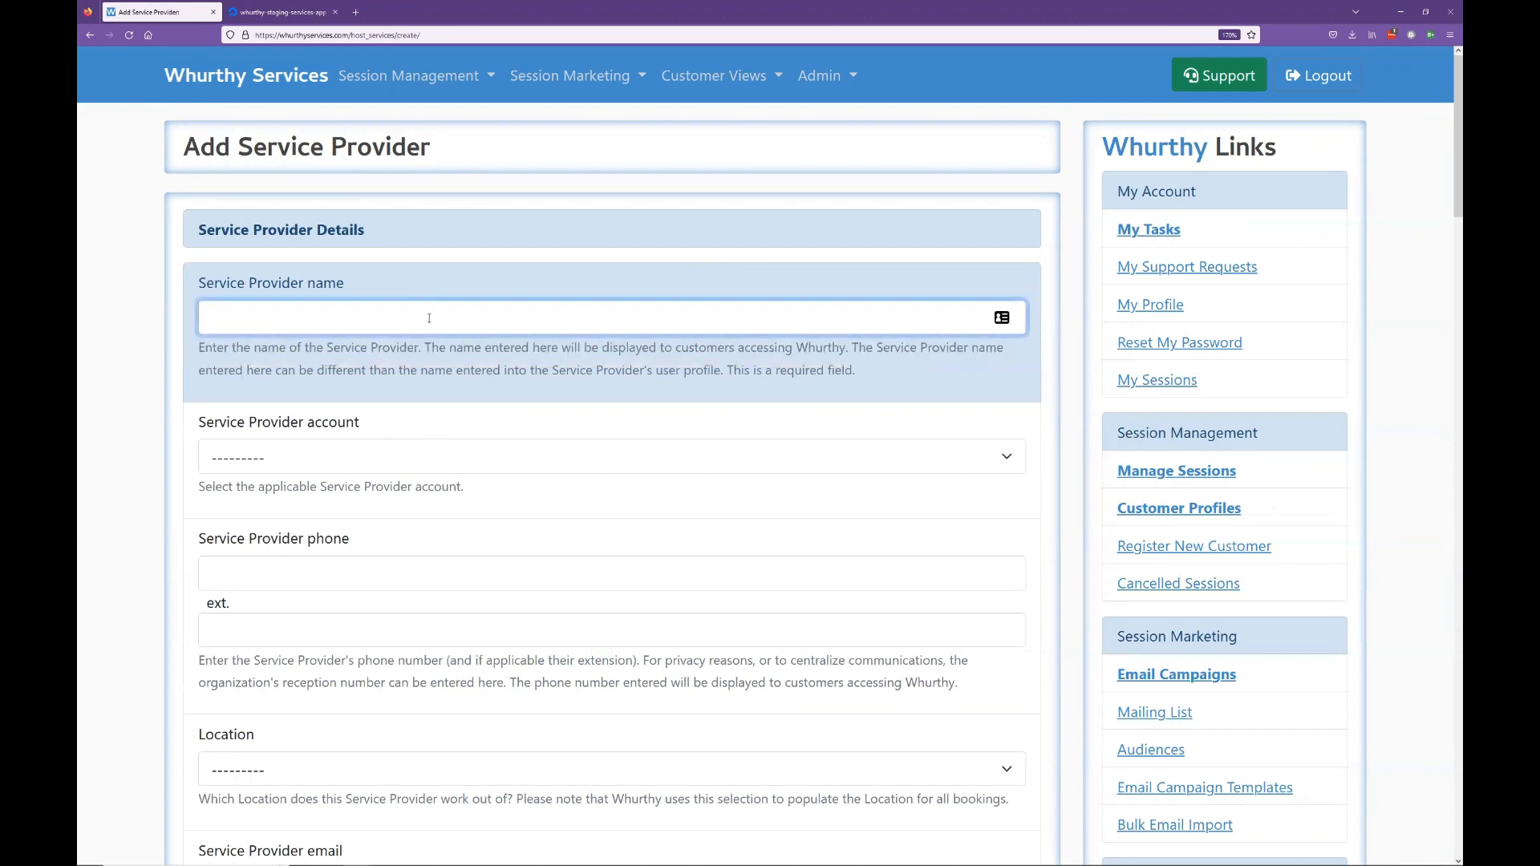
type("Demo")
left_click(366, 456)
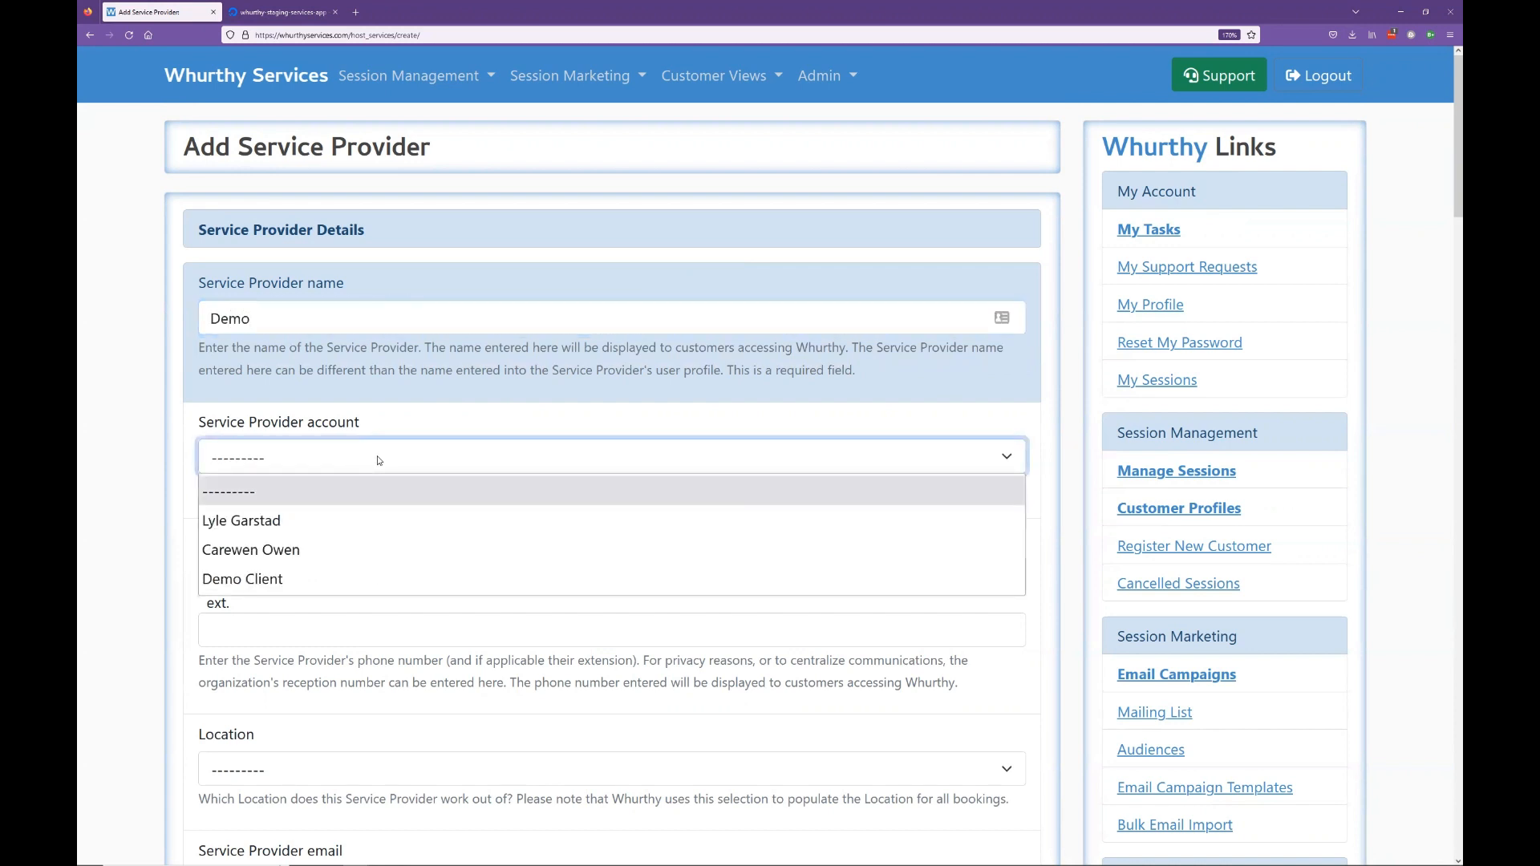
Step: Link the Demo provider to the first provider's existing account
left_click(328, 566)
scroll(328, 566, "down", 1)
left_click(368, 369)
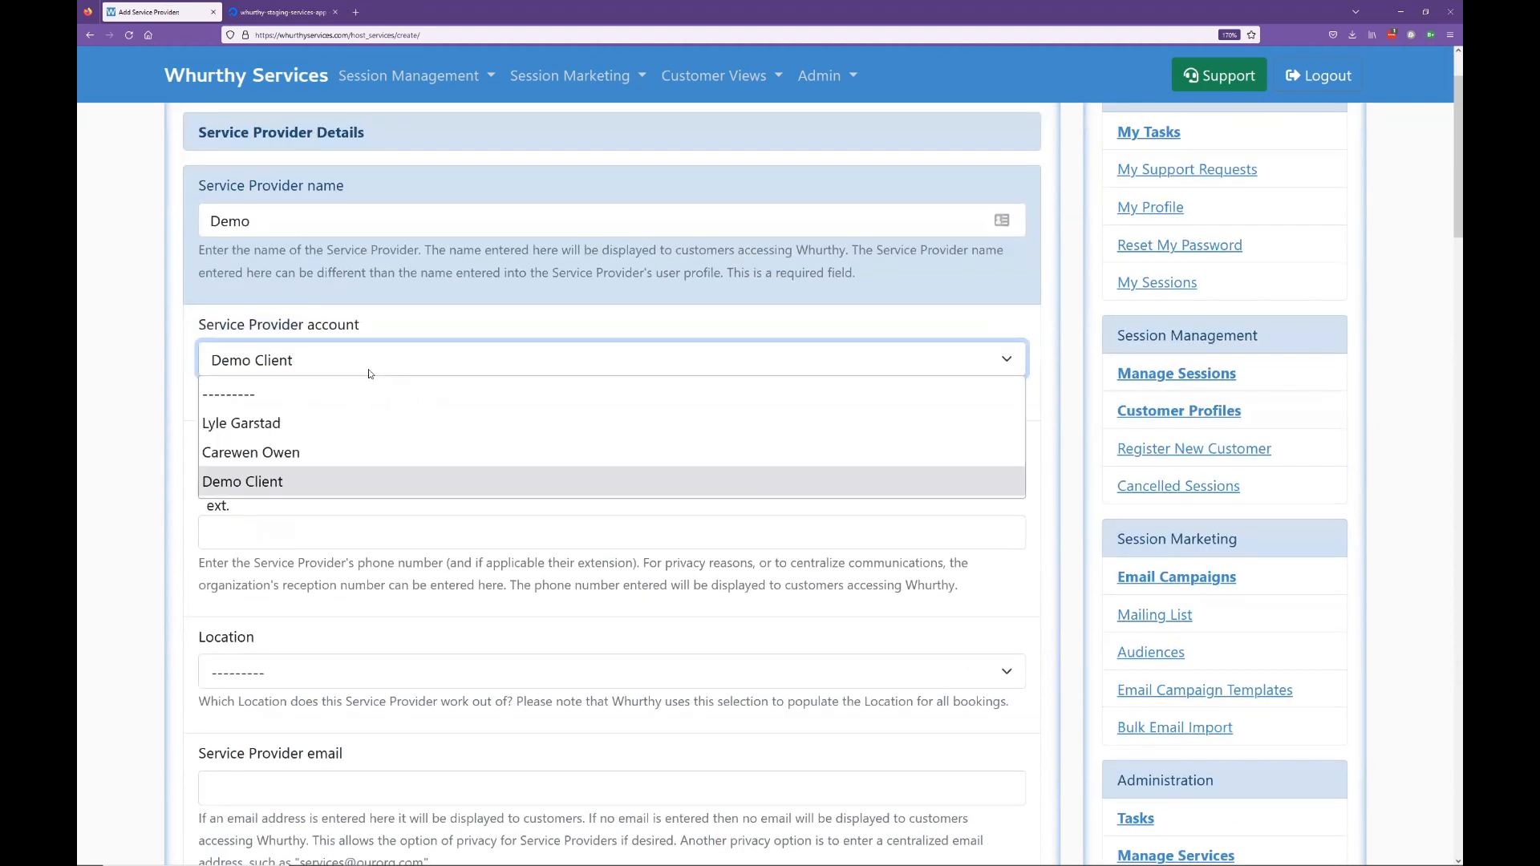
left_click(320, 455)
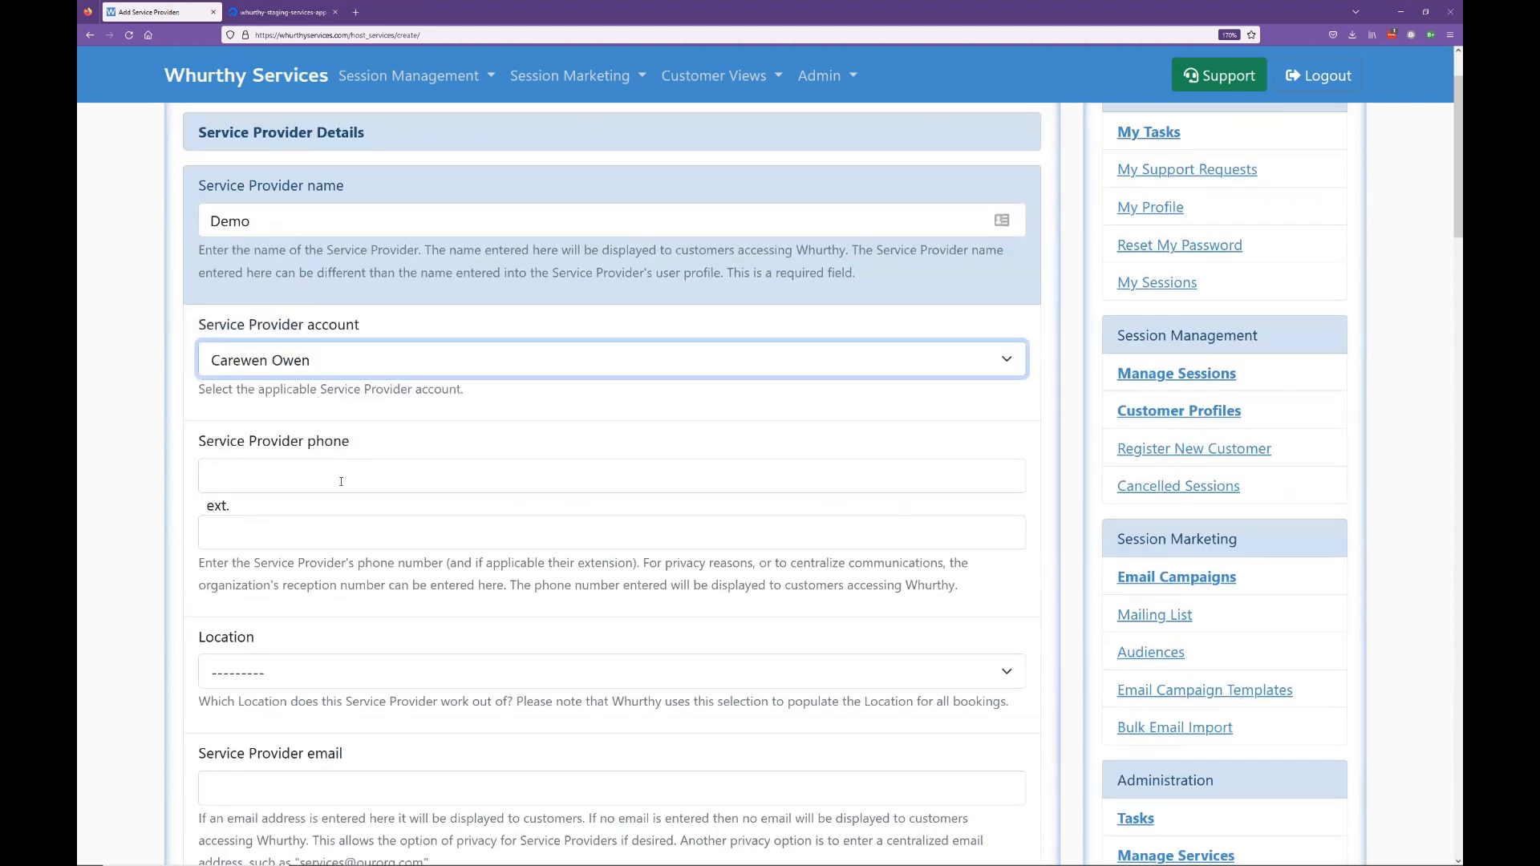
left_click(375, 464)
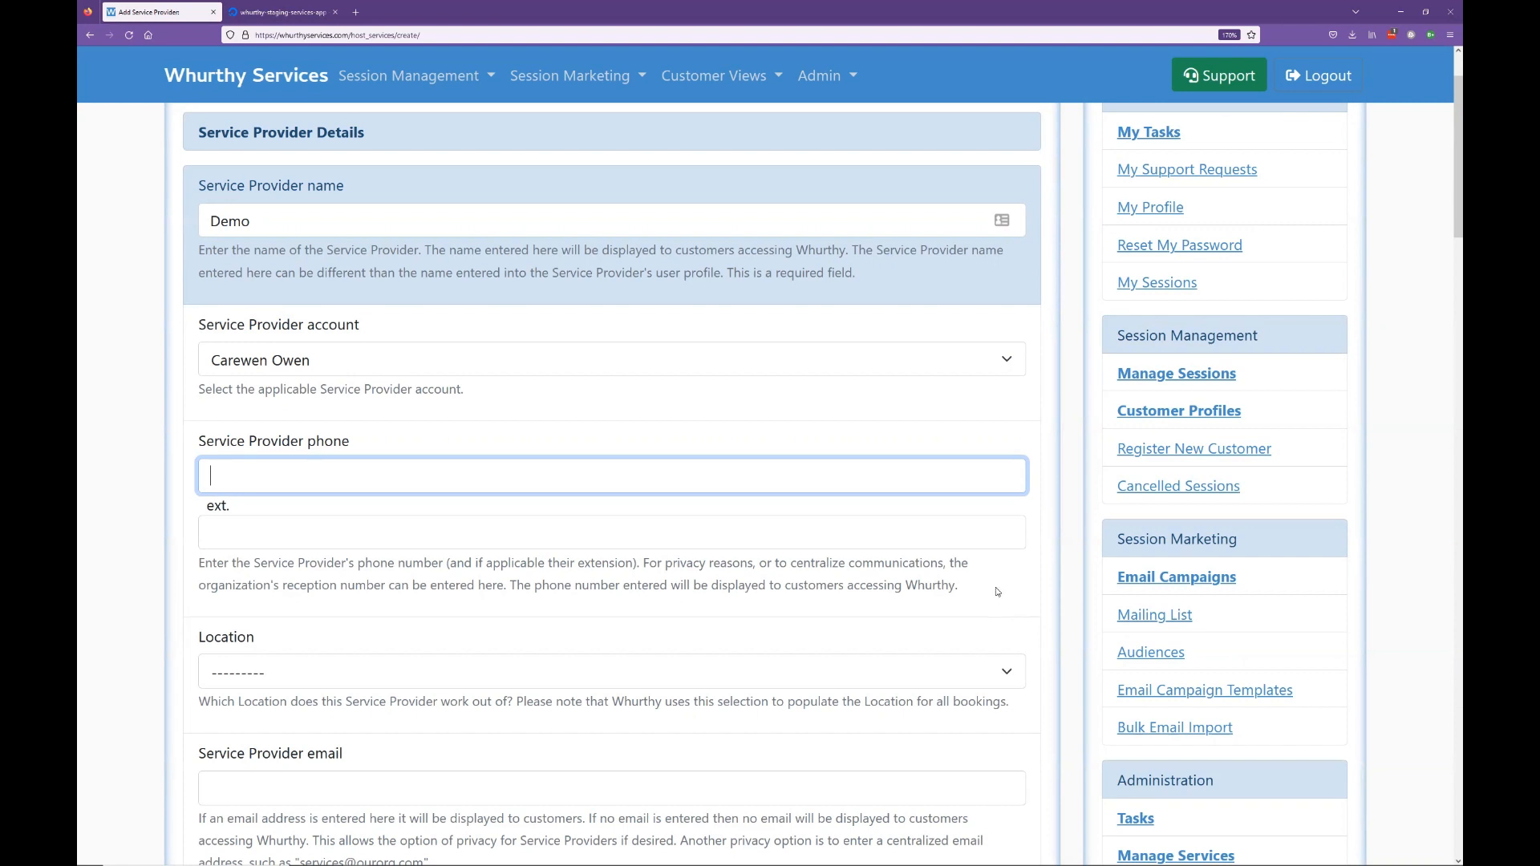
Step: Set the provider's location to Downtown - Oceanview
scroll(900, 591, "down", 3)
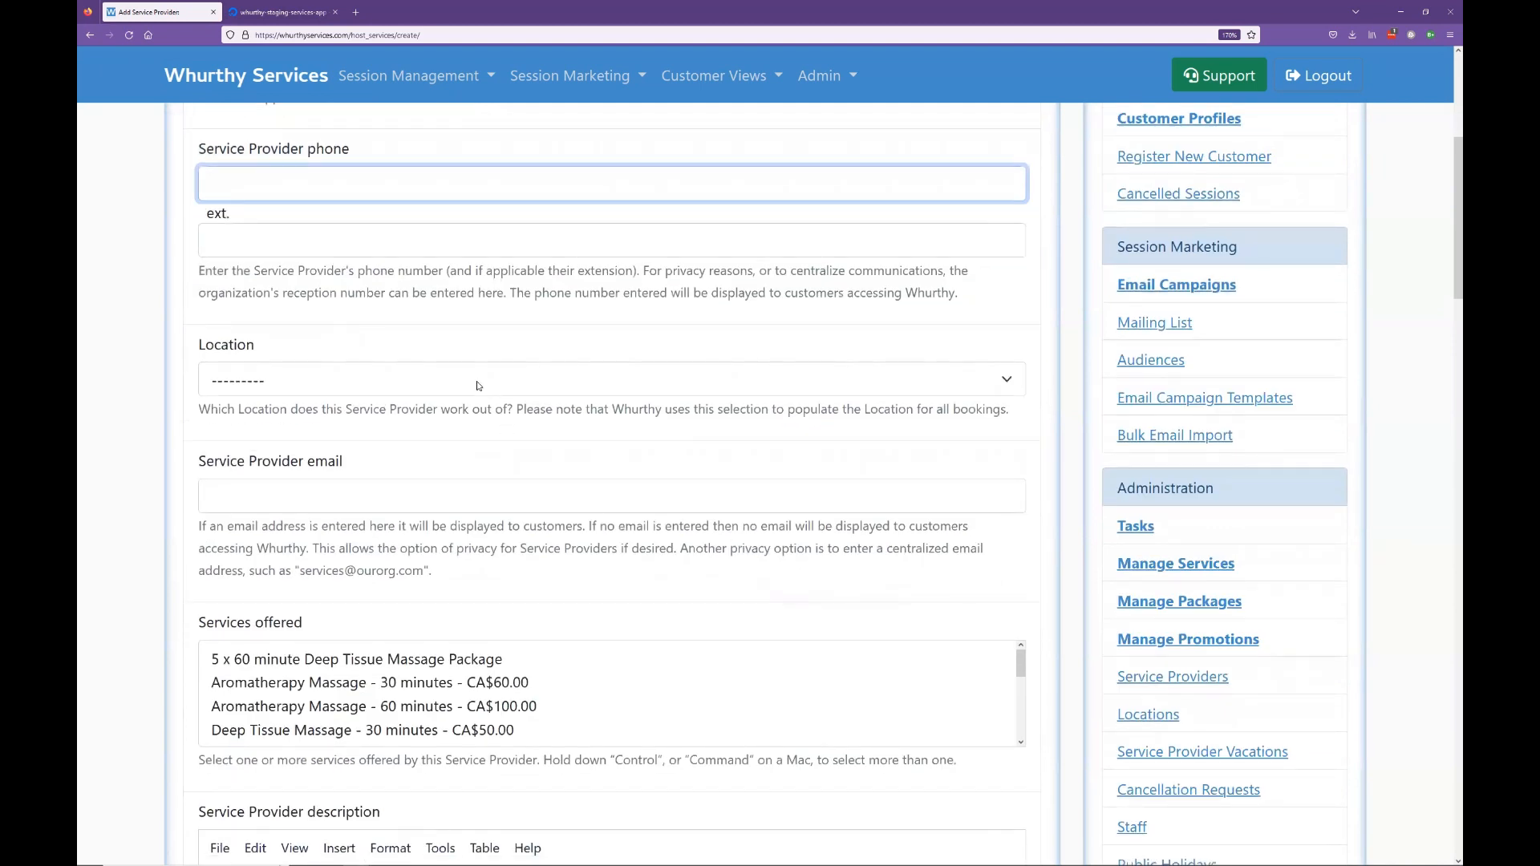
left_click(478, 386)
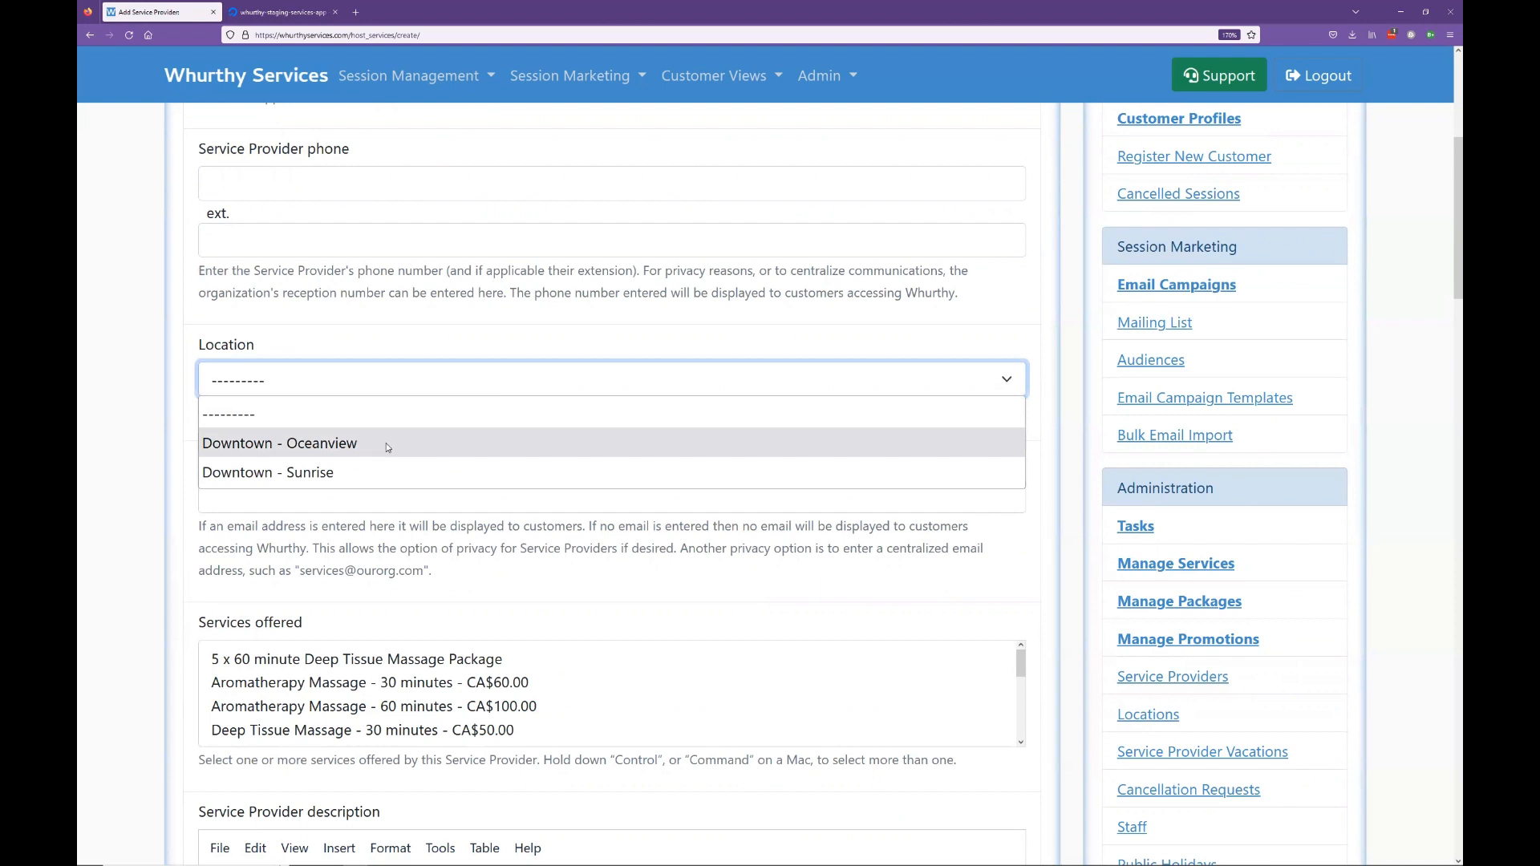
left_click(359, 450)
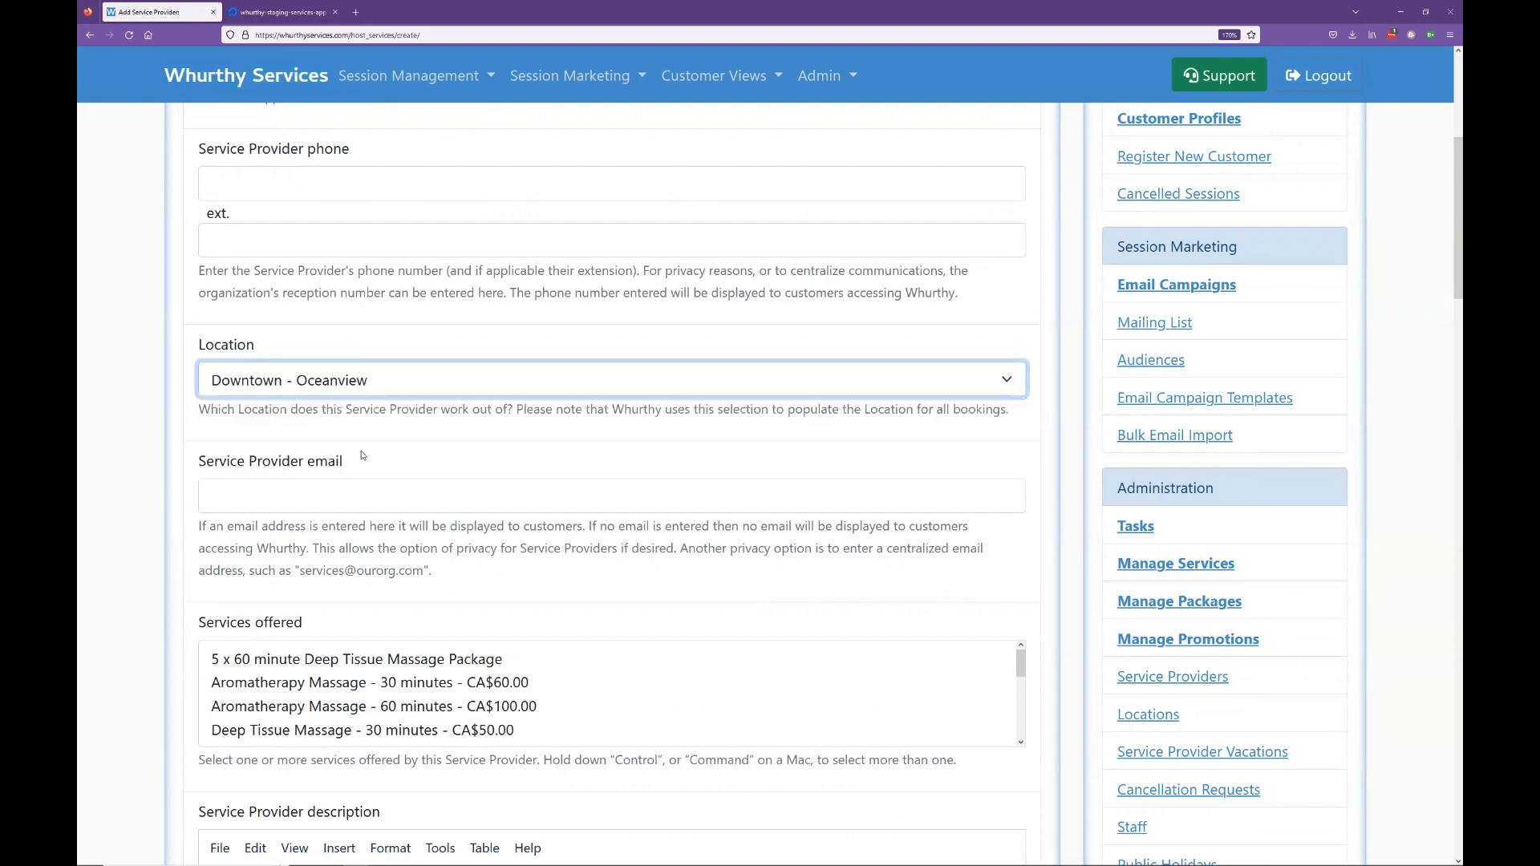
left_click(375, 509)
Step: Offer the Aromatherapy Massage - 30 minutes - CA$60.00 service
scroll(241, 481, "down", 1)
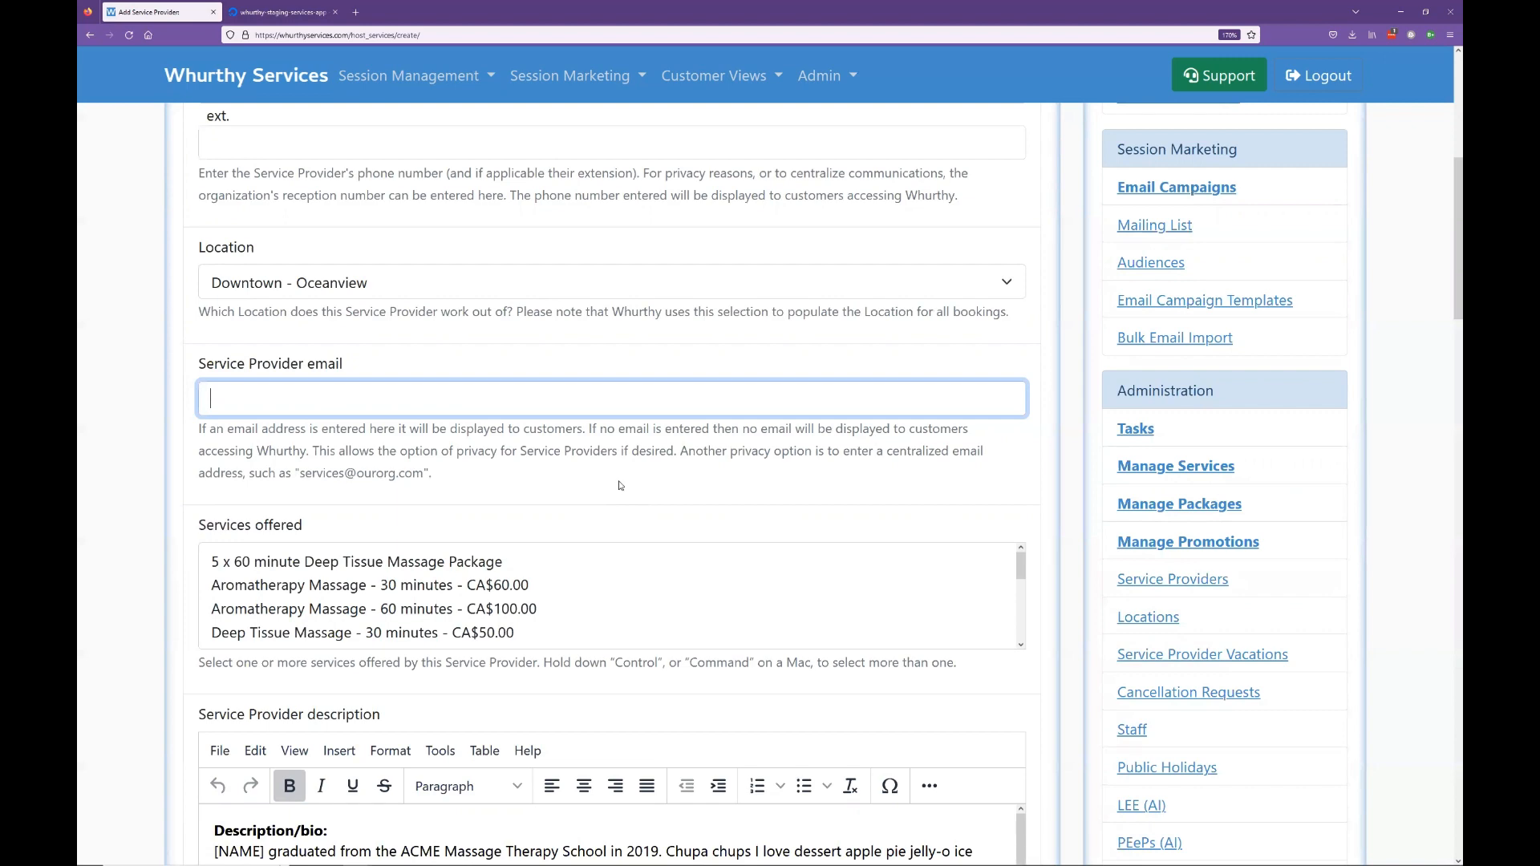
scroll(619, 474, "down", 3)
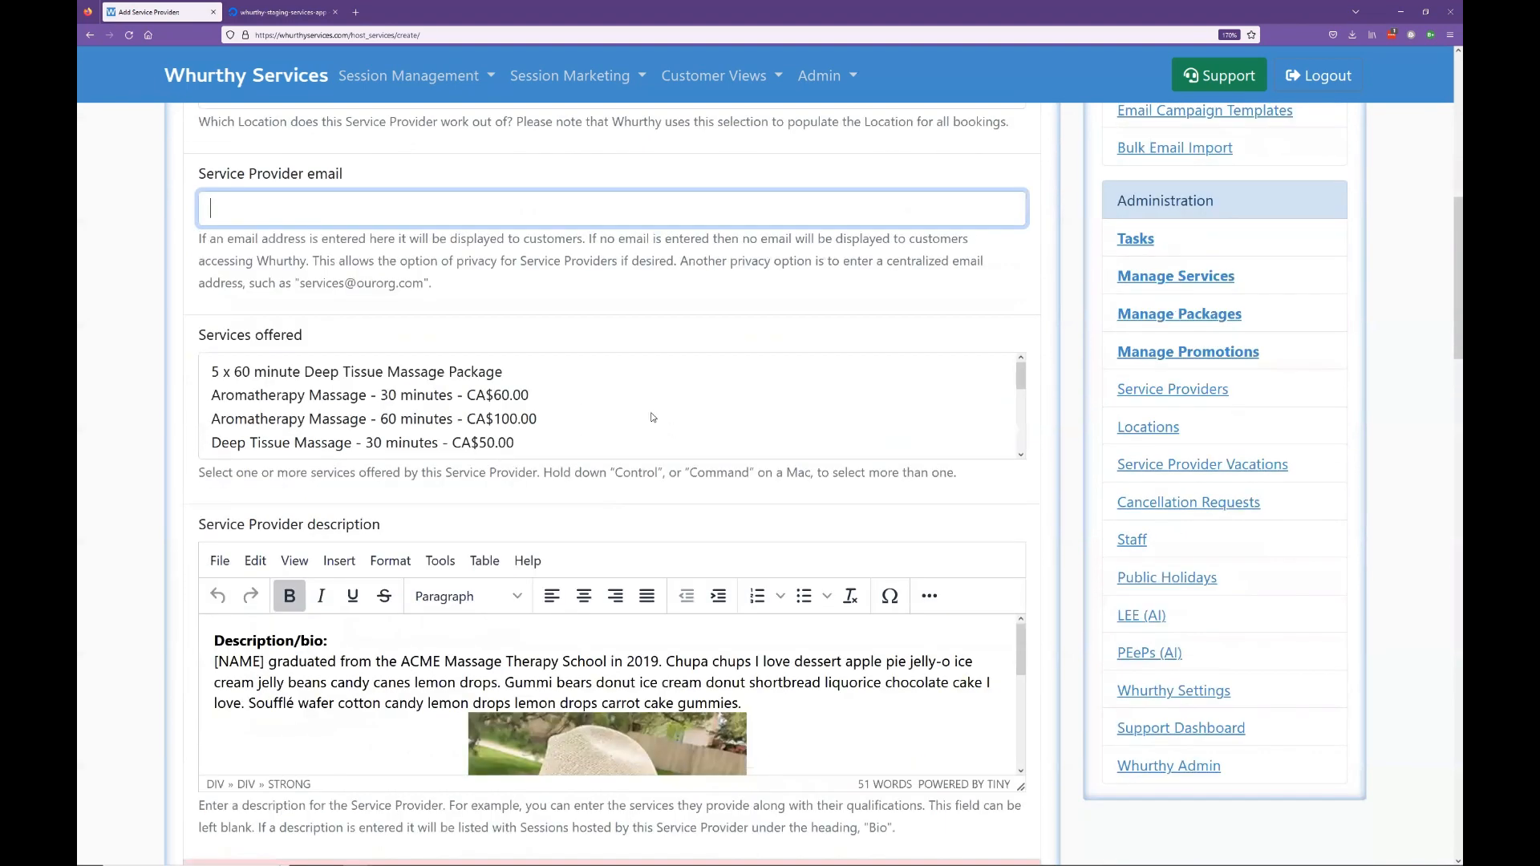
scroll(396, 418, "down", 2)
scroll(286, 399, "up", 2)
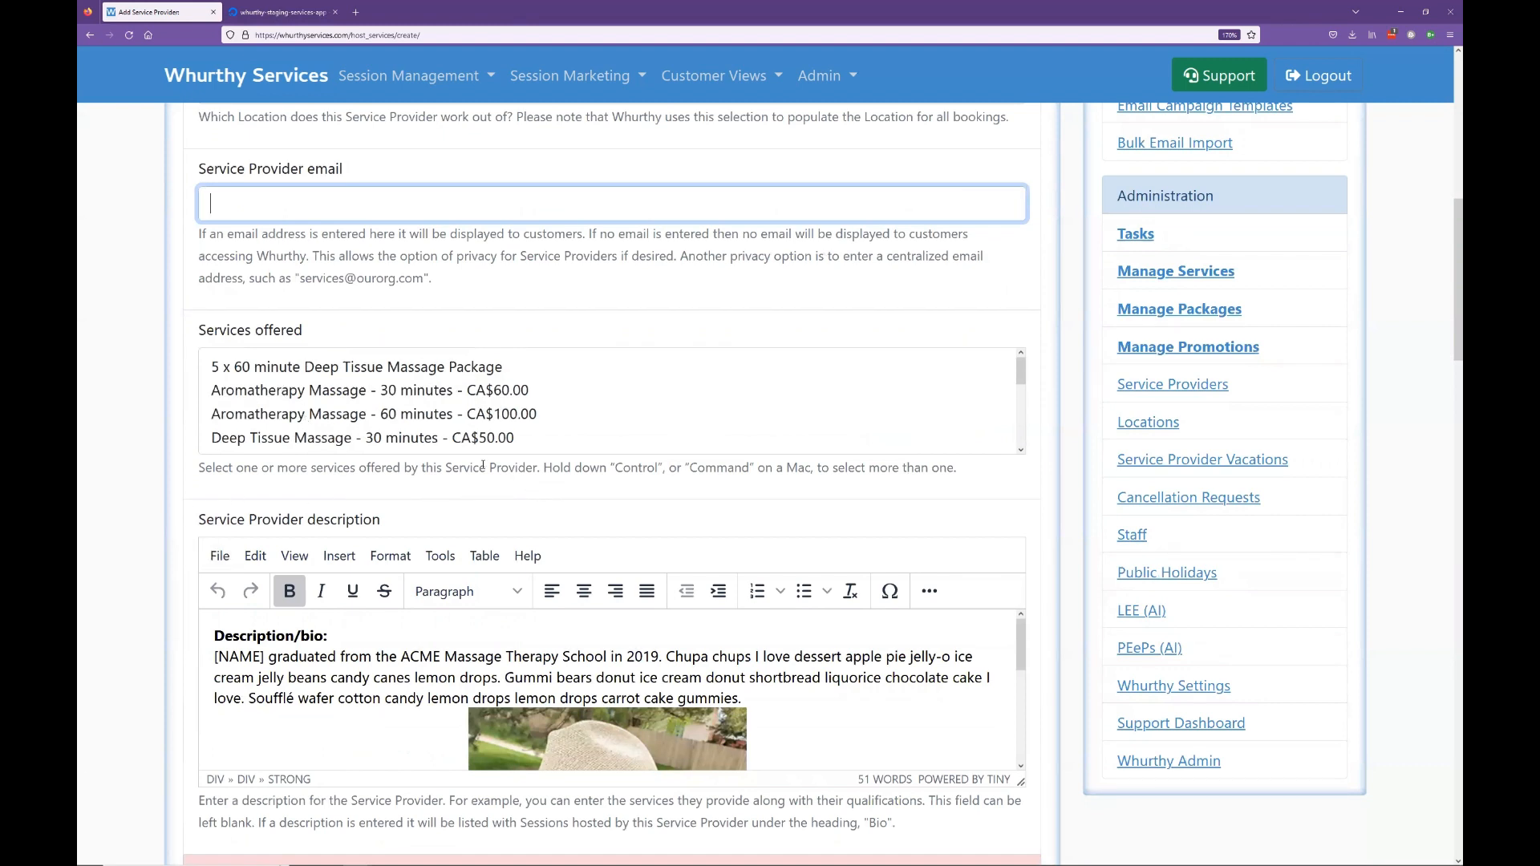
left_click(312, 393)
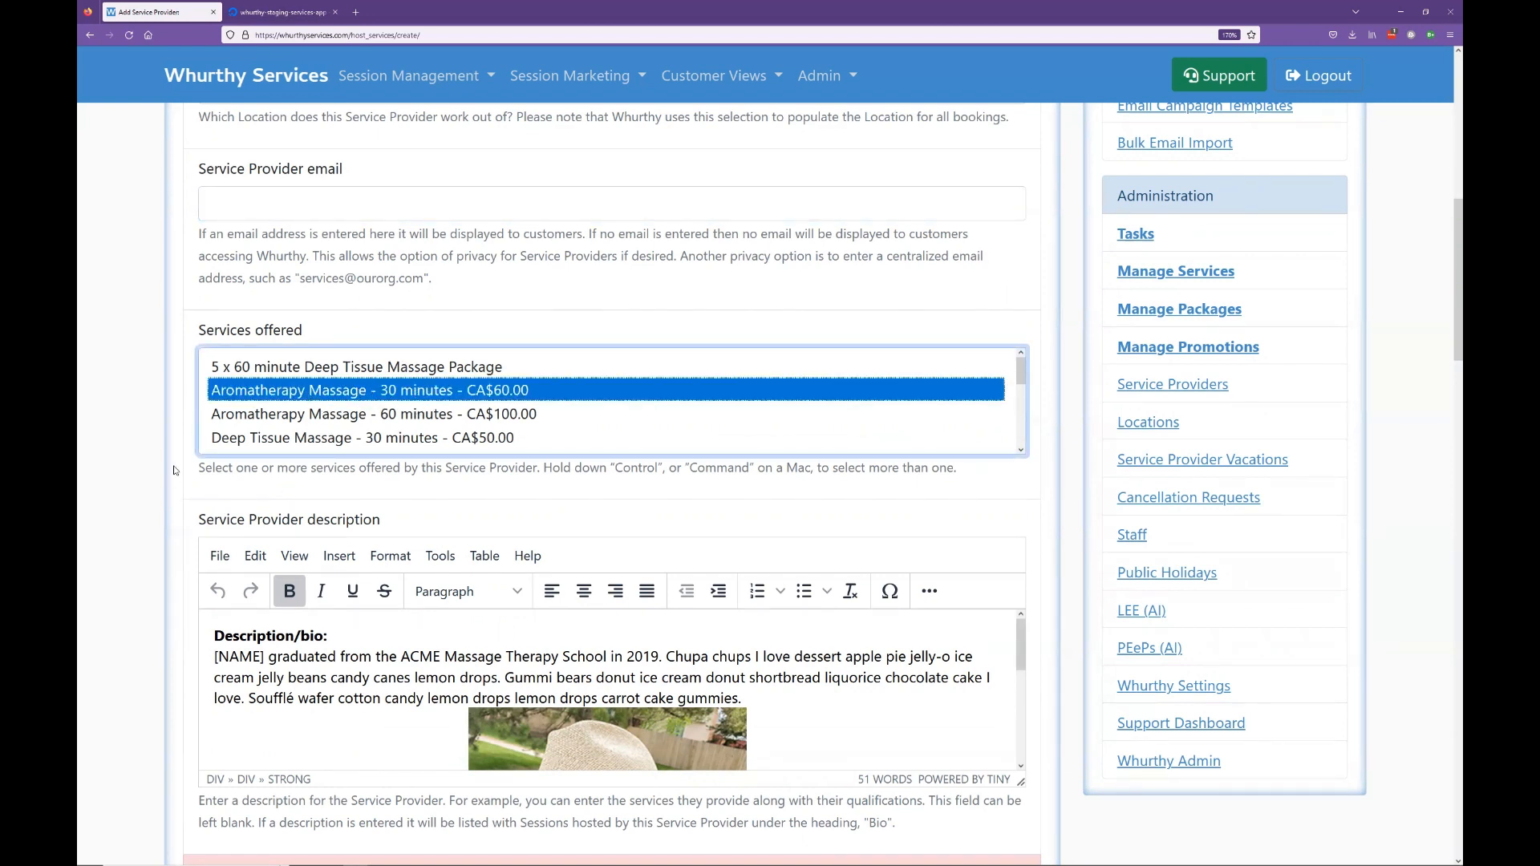
Step: Select the photo in the prefilled ACME Massage Therapy School description
scroll(324, 462, "down", 3)
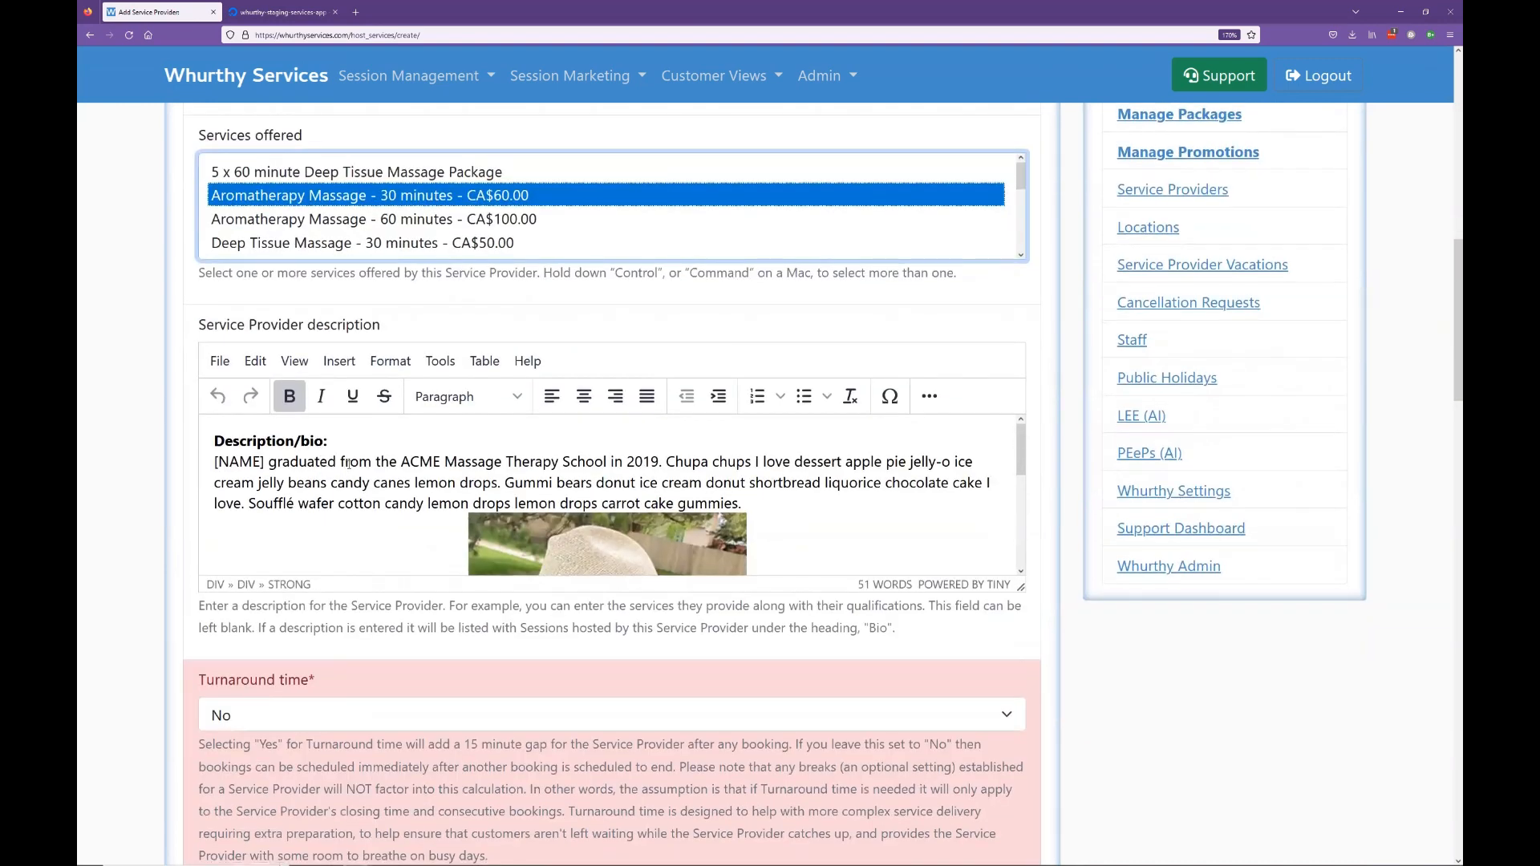
left_click(349, 463)
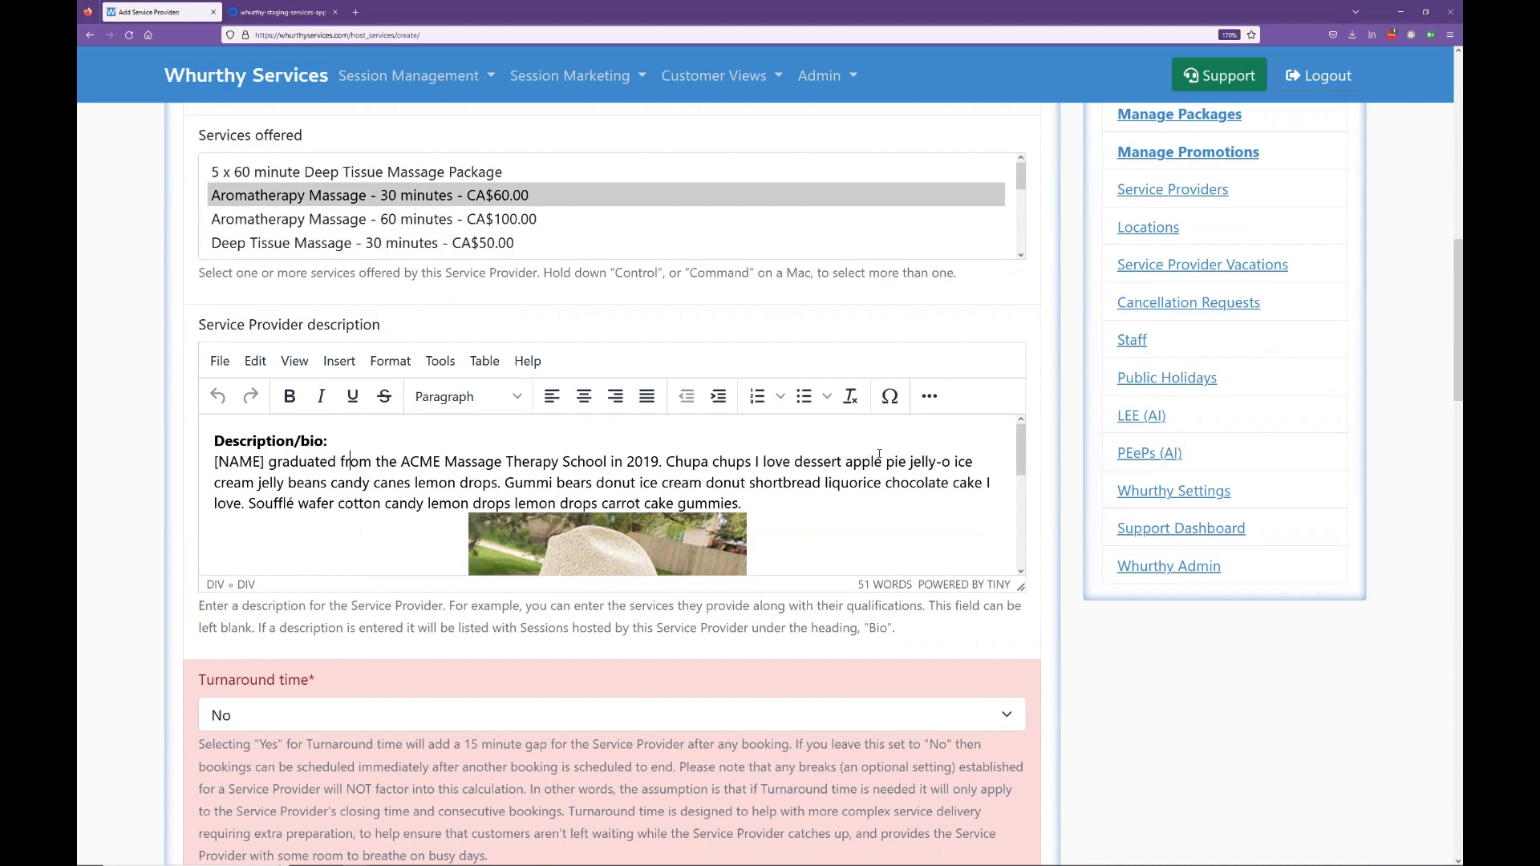
left_click(633, 529)
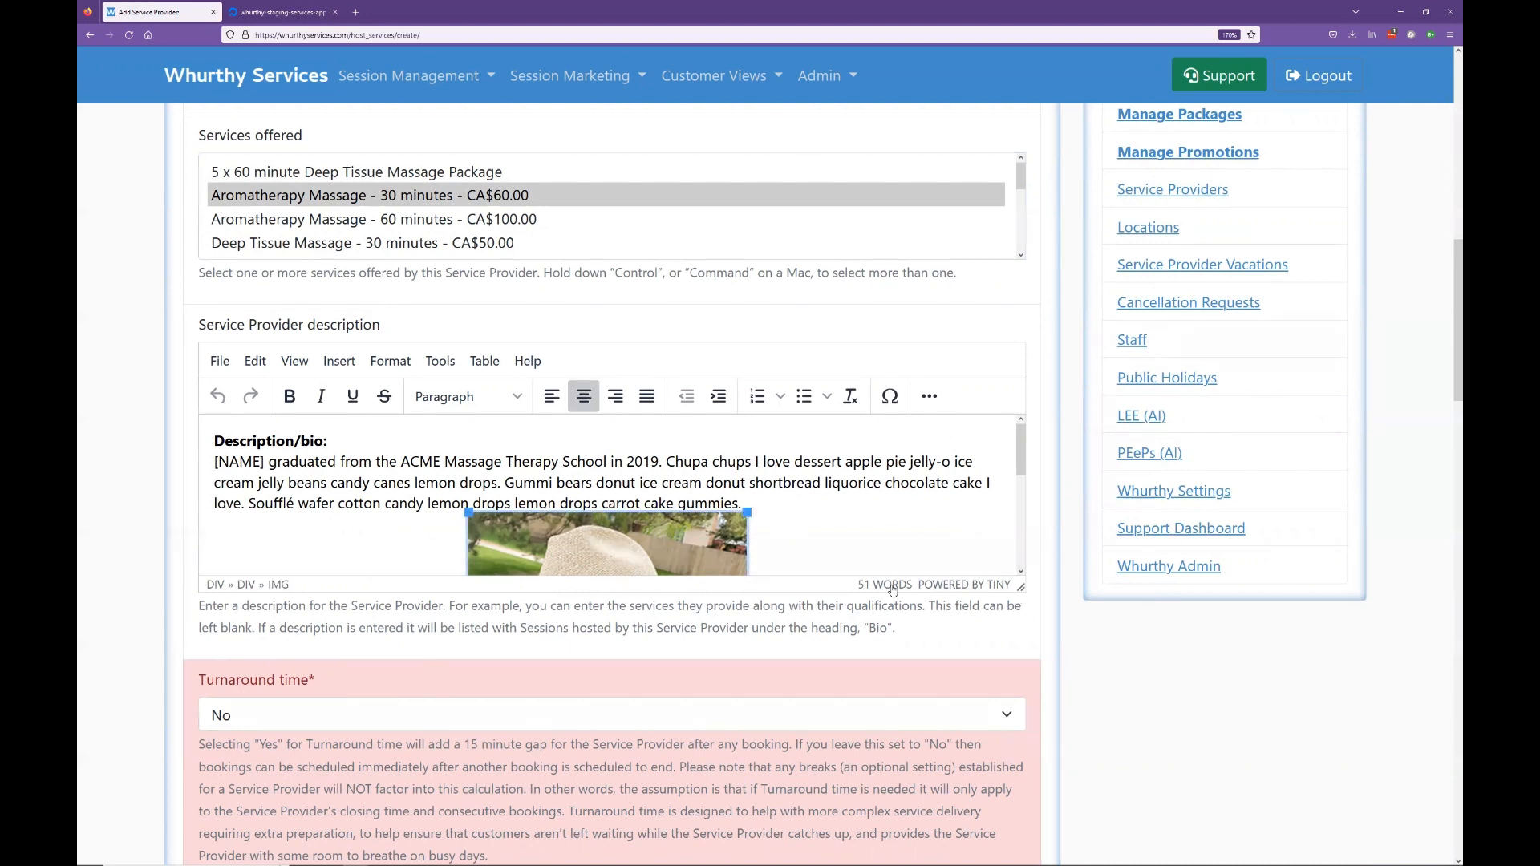
scroll(804, 444, "down", 3)
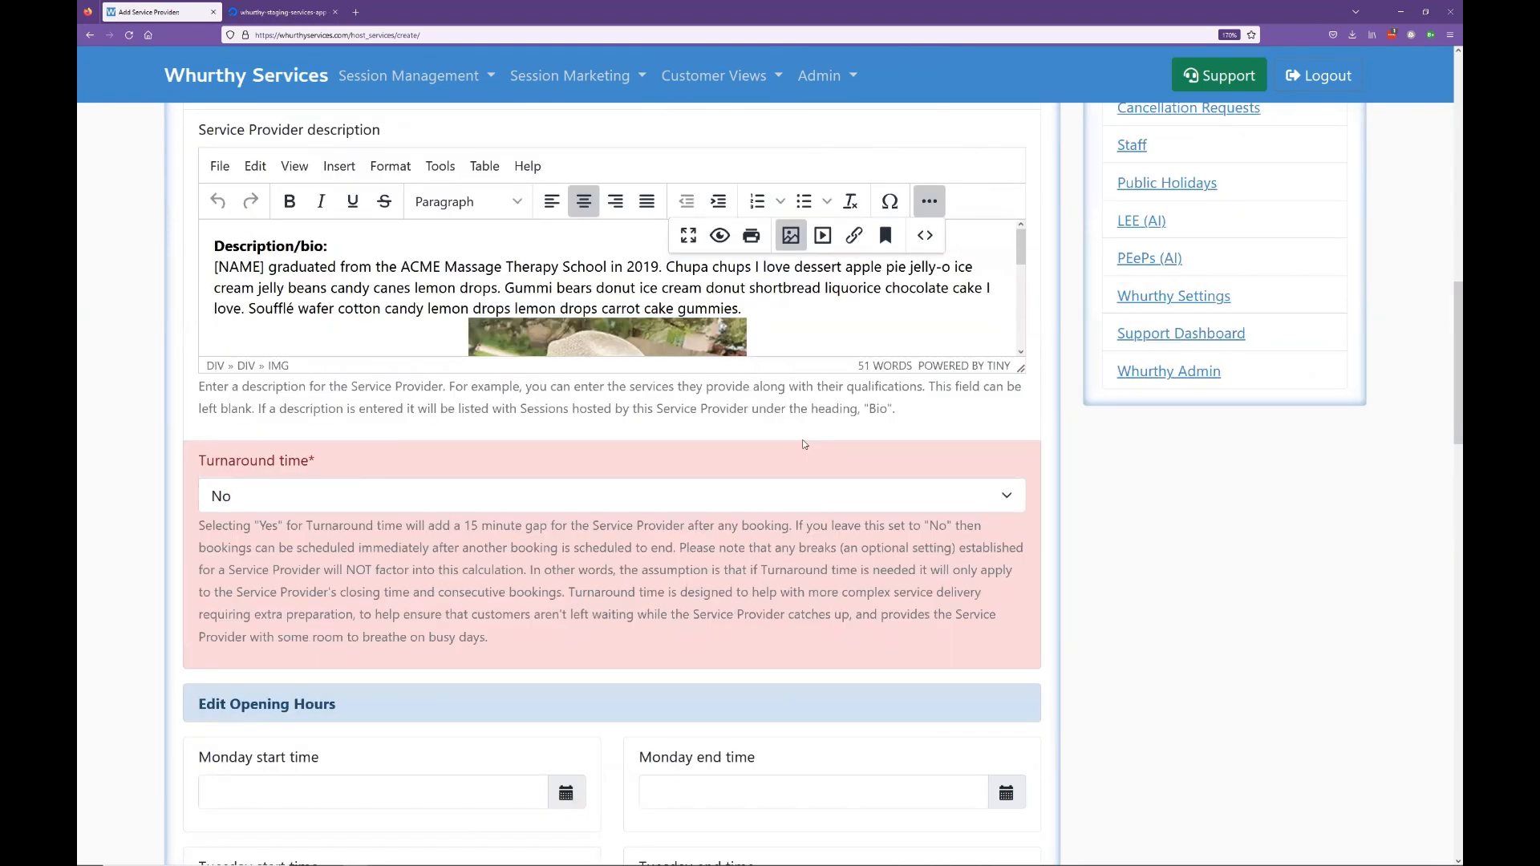
left_click(298, 504)
left_click(298, 506)
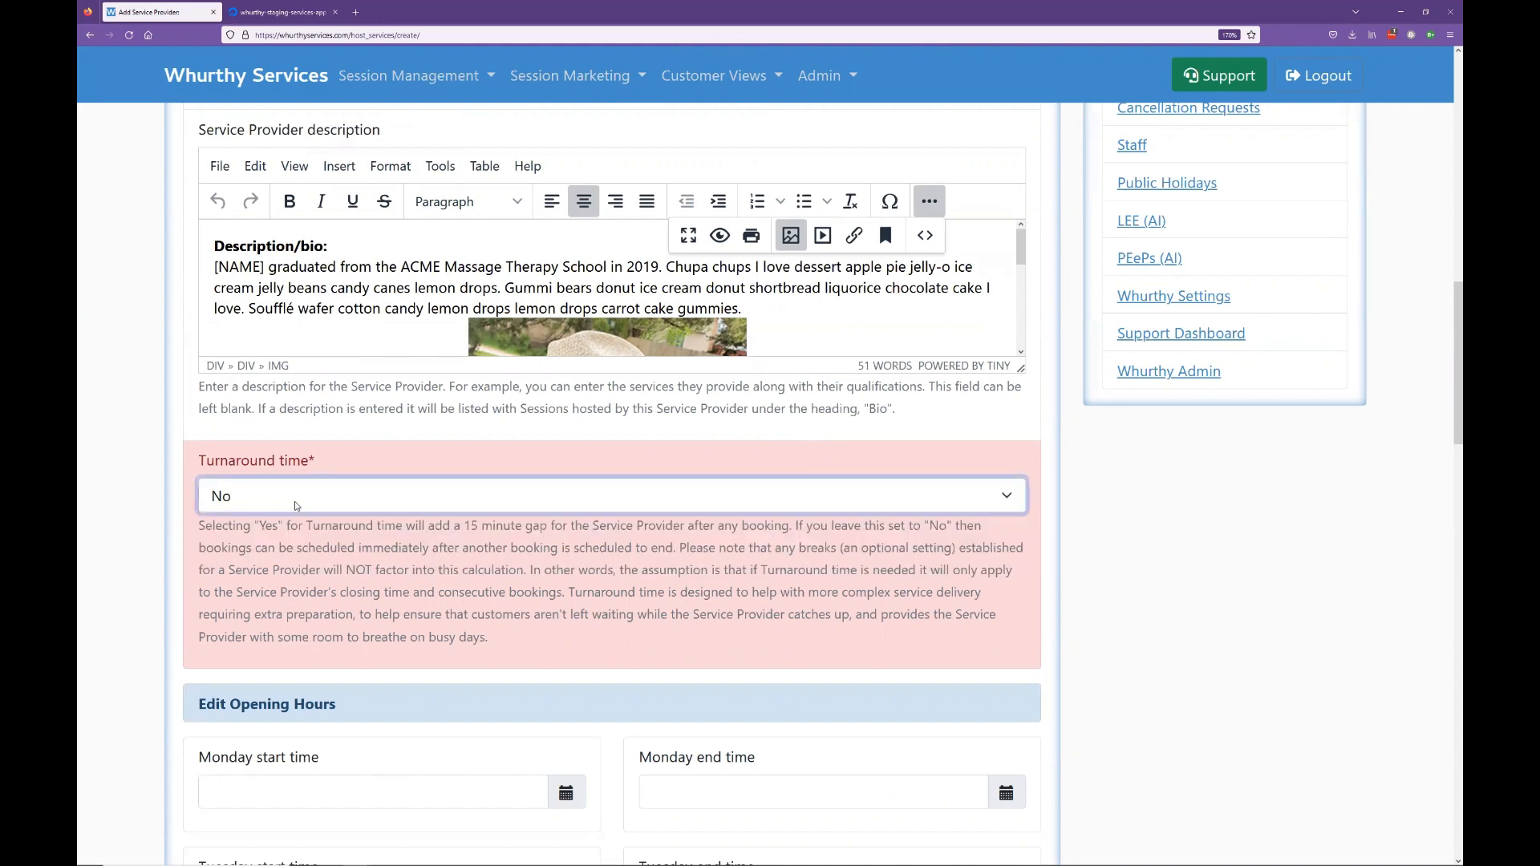
left_click(127, 489)
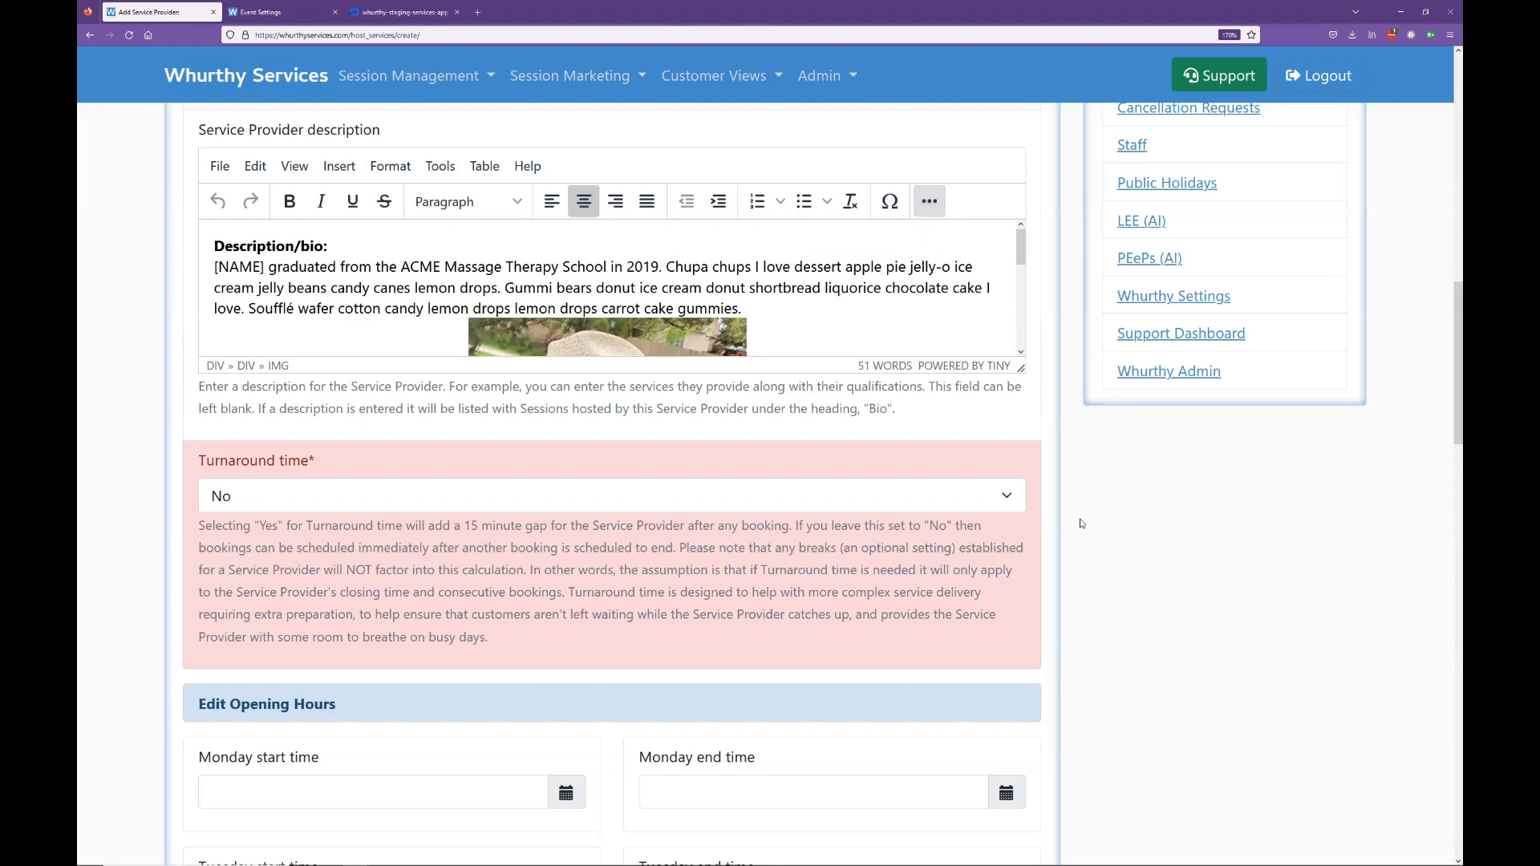
scroll(1092, 520, "down", 2)
Step: Set Tuesday's start time to 10:00
scroll(1094, 521, "down", 5)
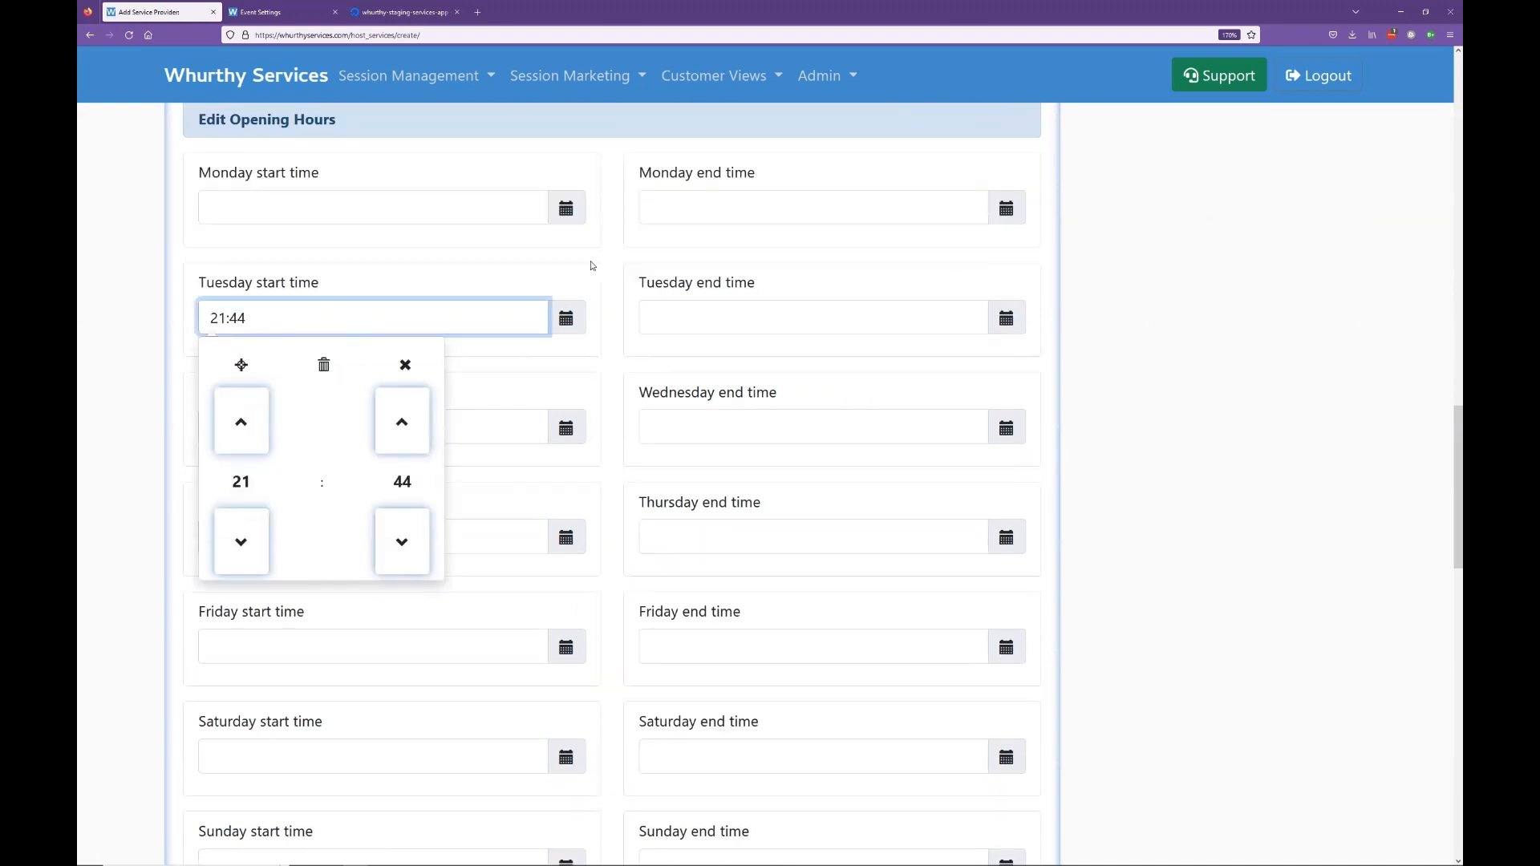
left_click(590, 261)
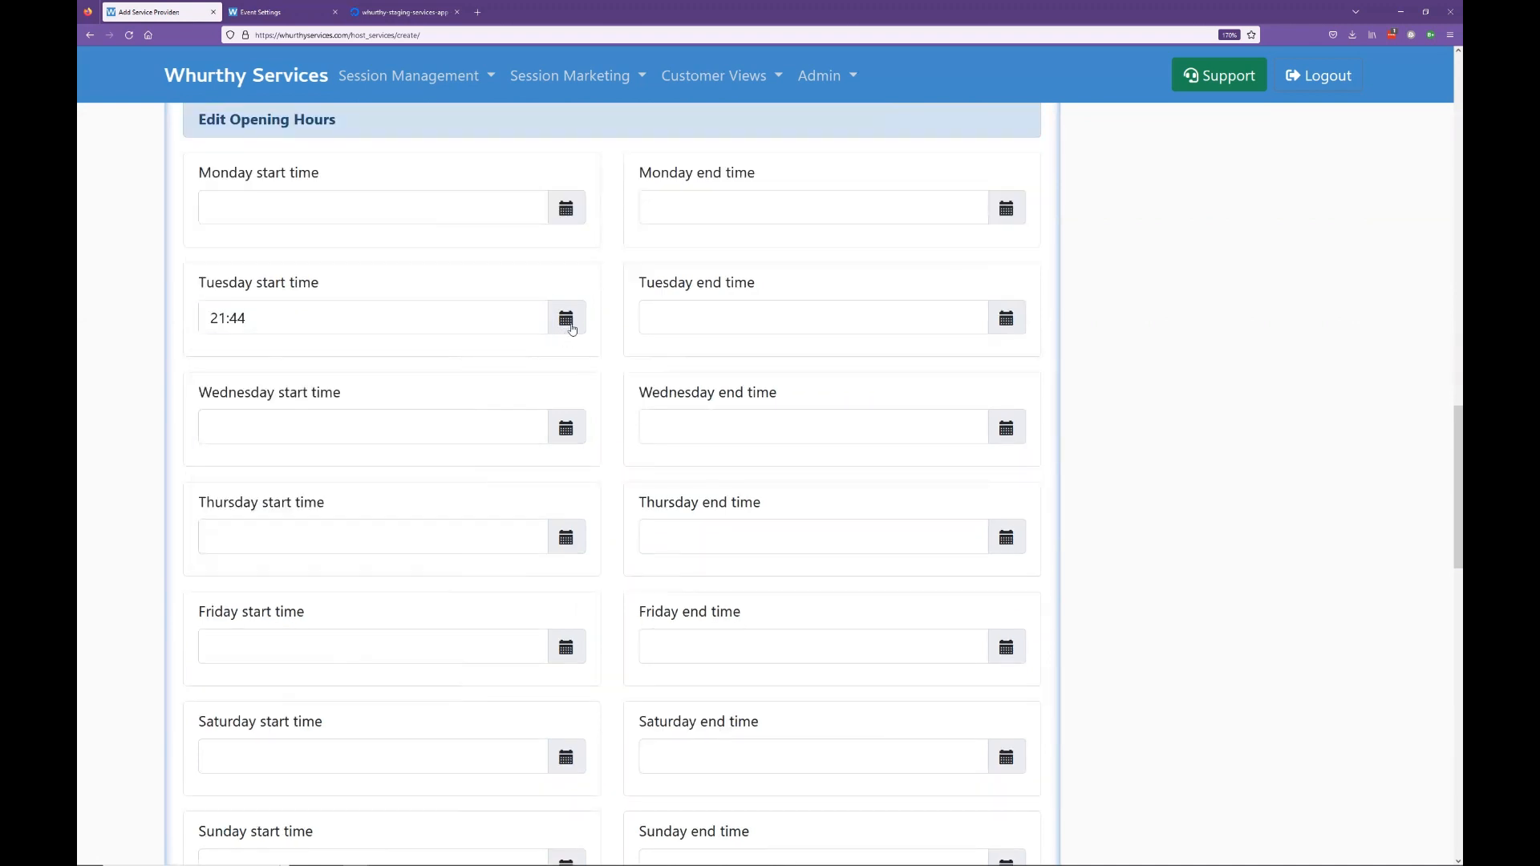
left_click(570, 322)
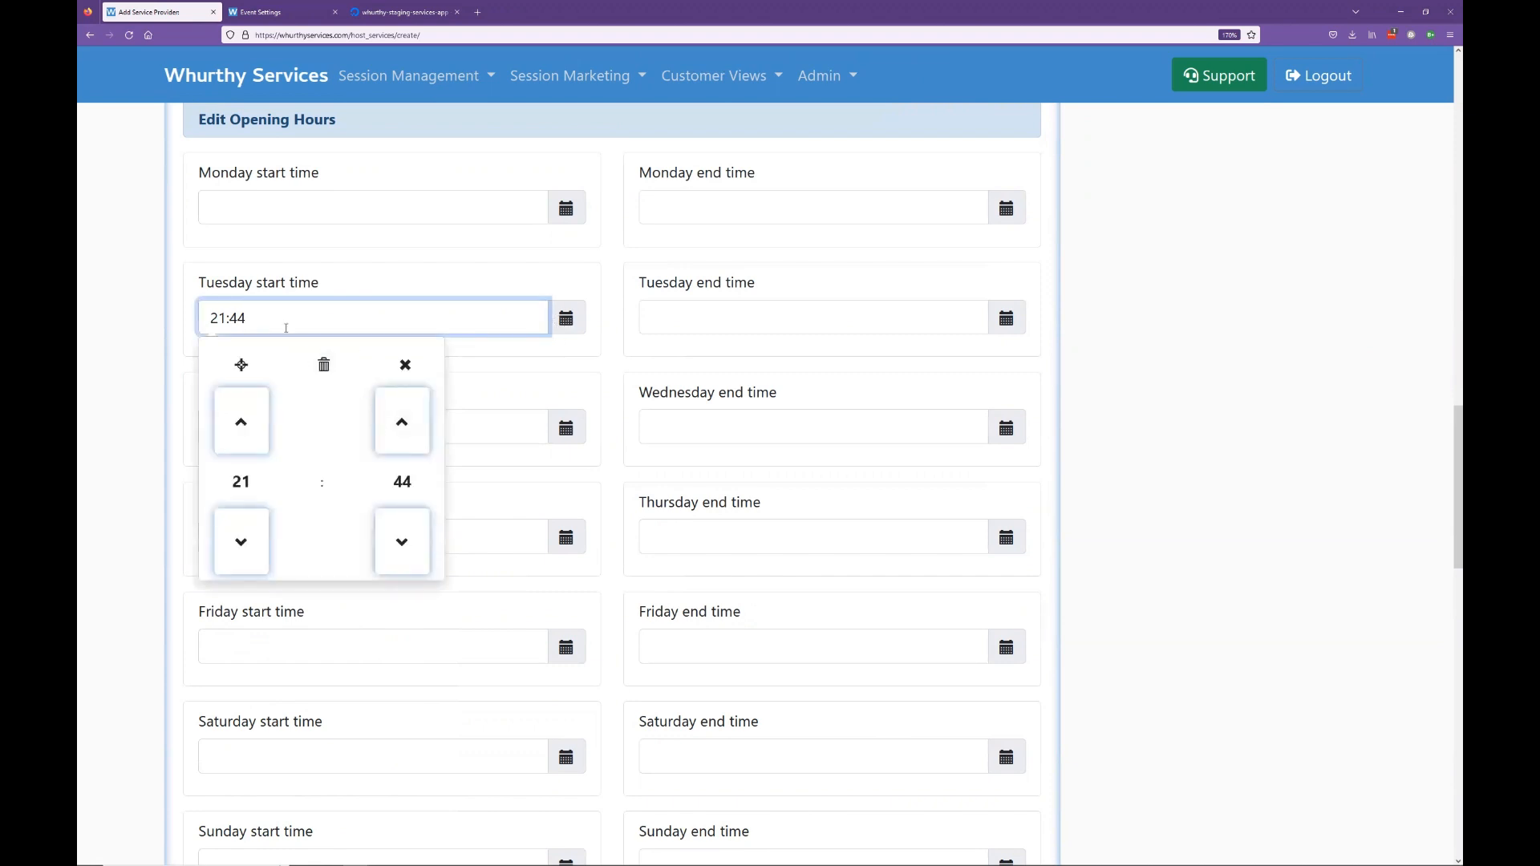
left_click(446, 265)
left_click(281, 320)
left_click(240, 541)
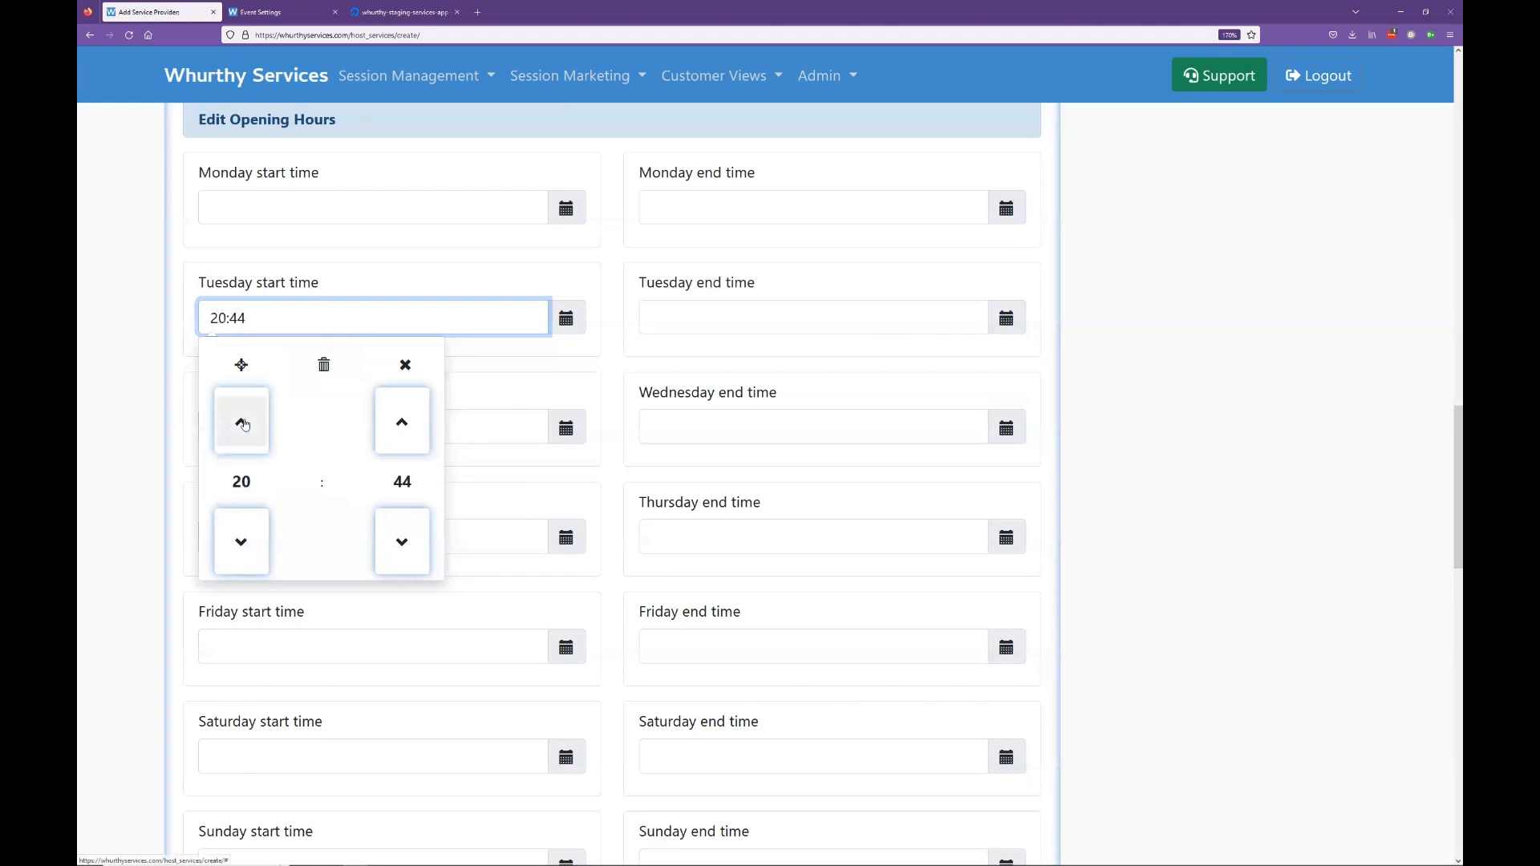
left_click(241, 422)
double_click(250, 544)
left_click(250, 544)
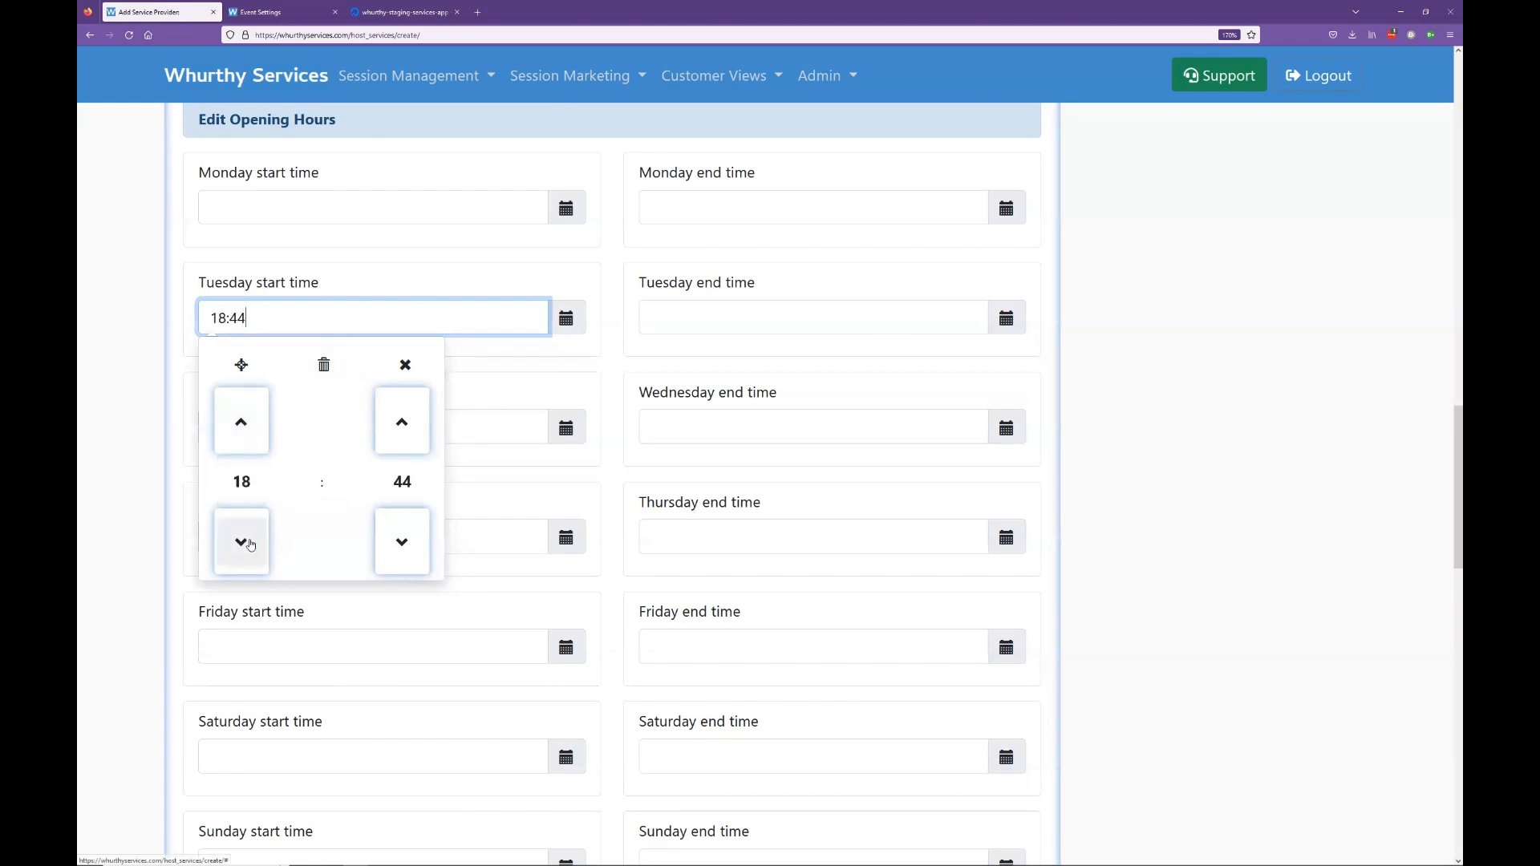
left_click(240, 480)
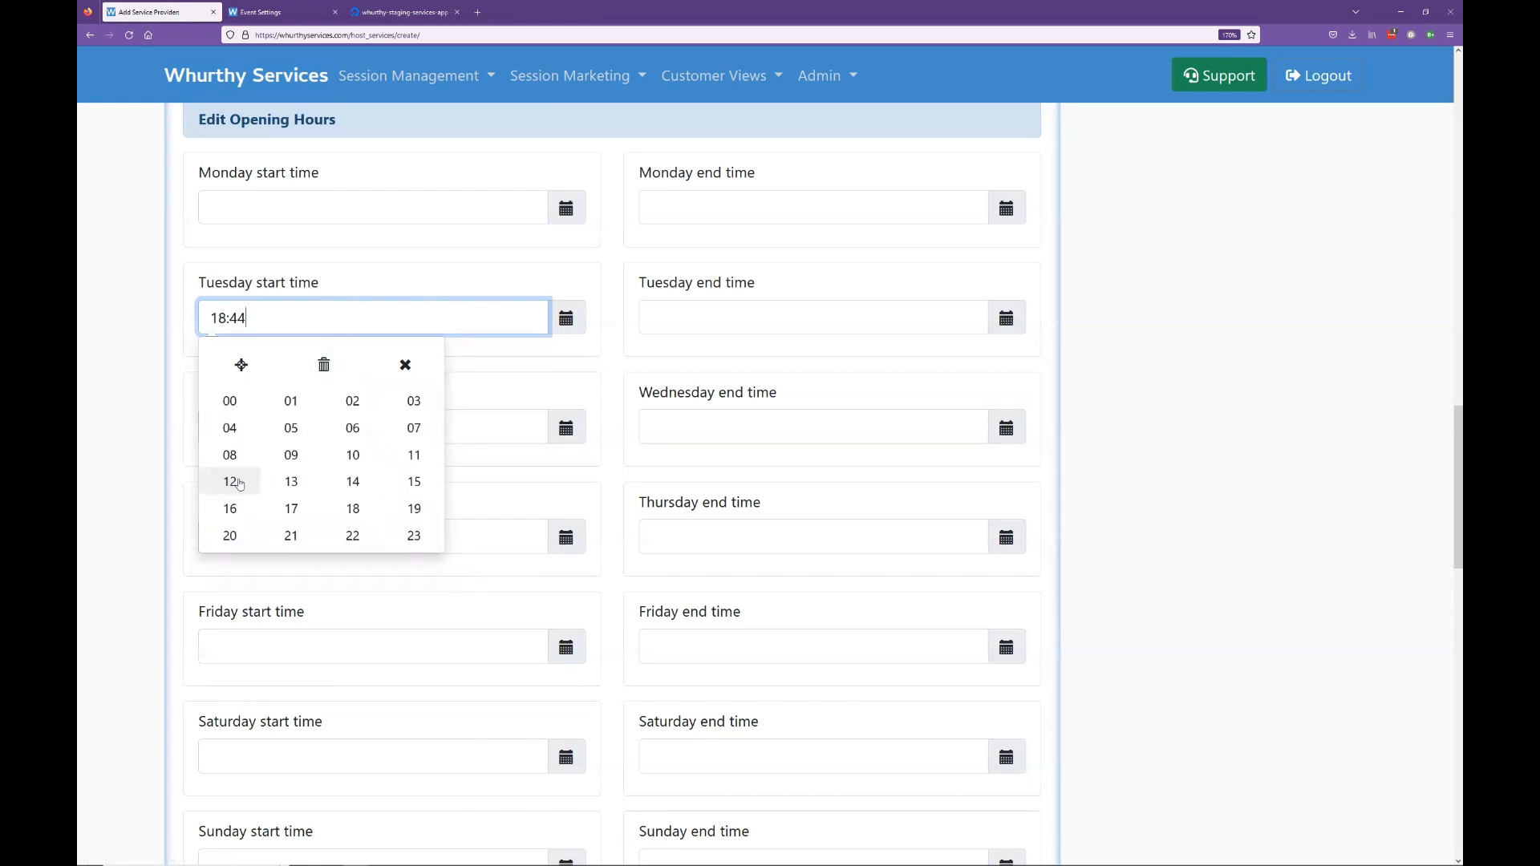
left_click(356, 461)
left_click(404, 483)
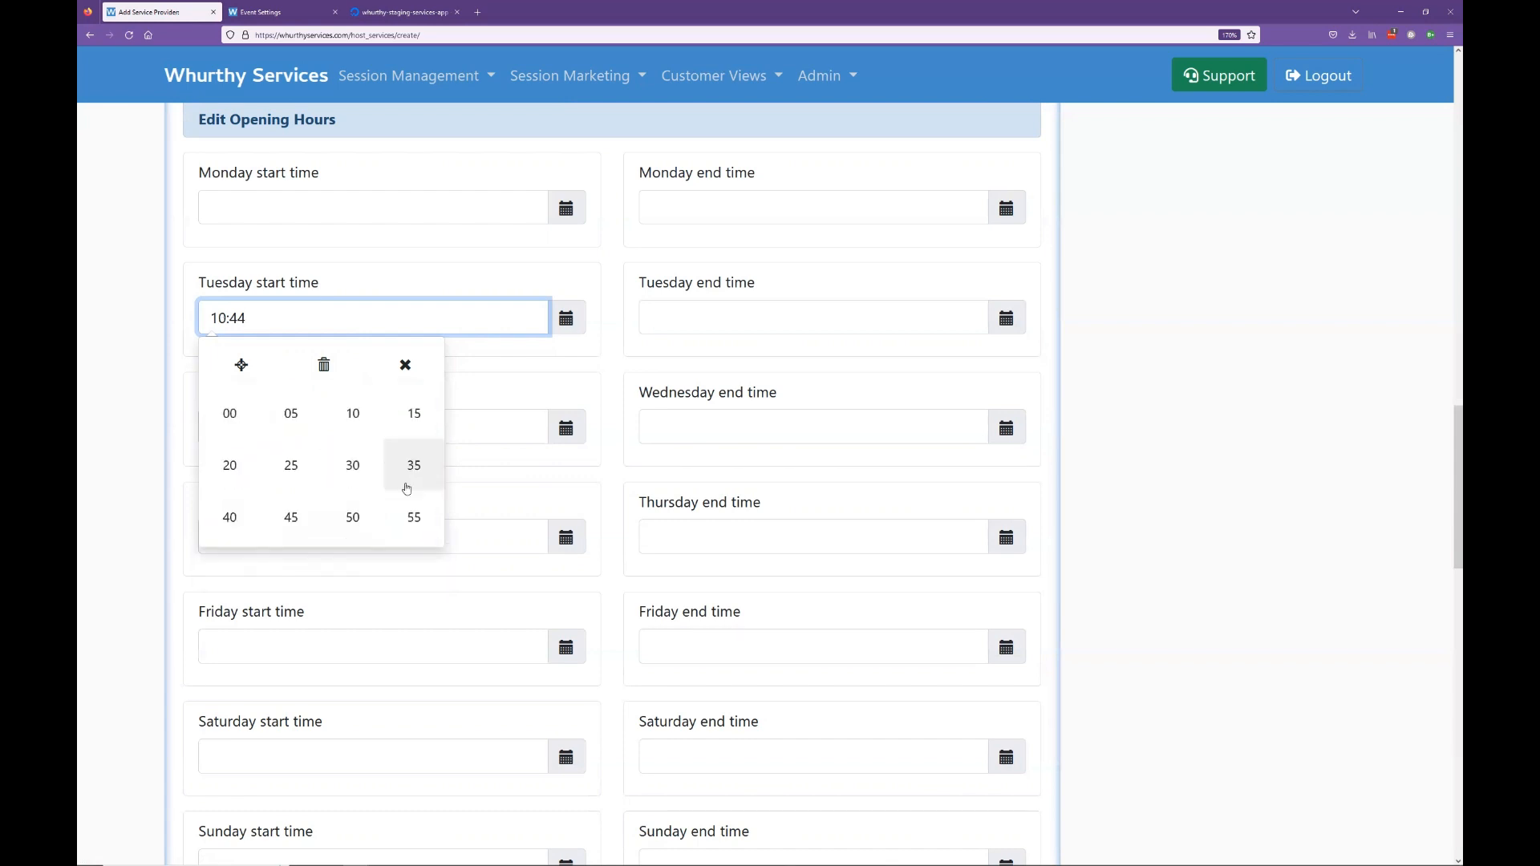
left_click(230, 414)
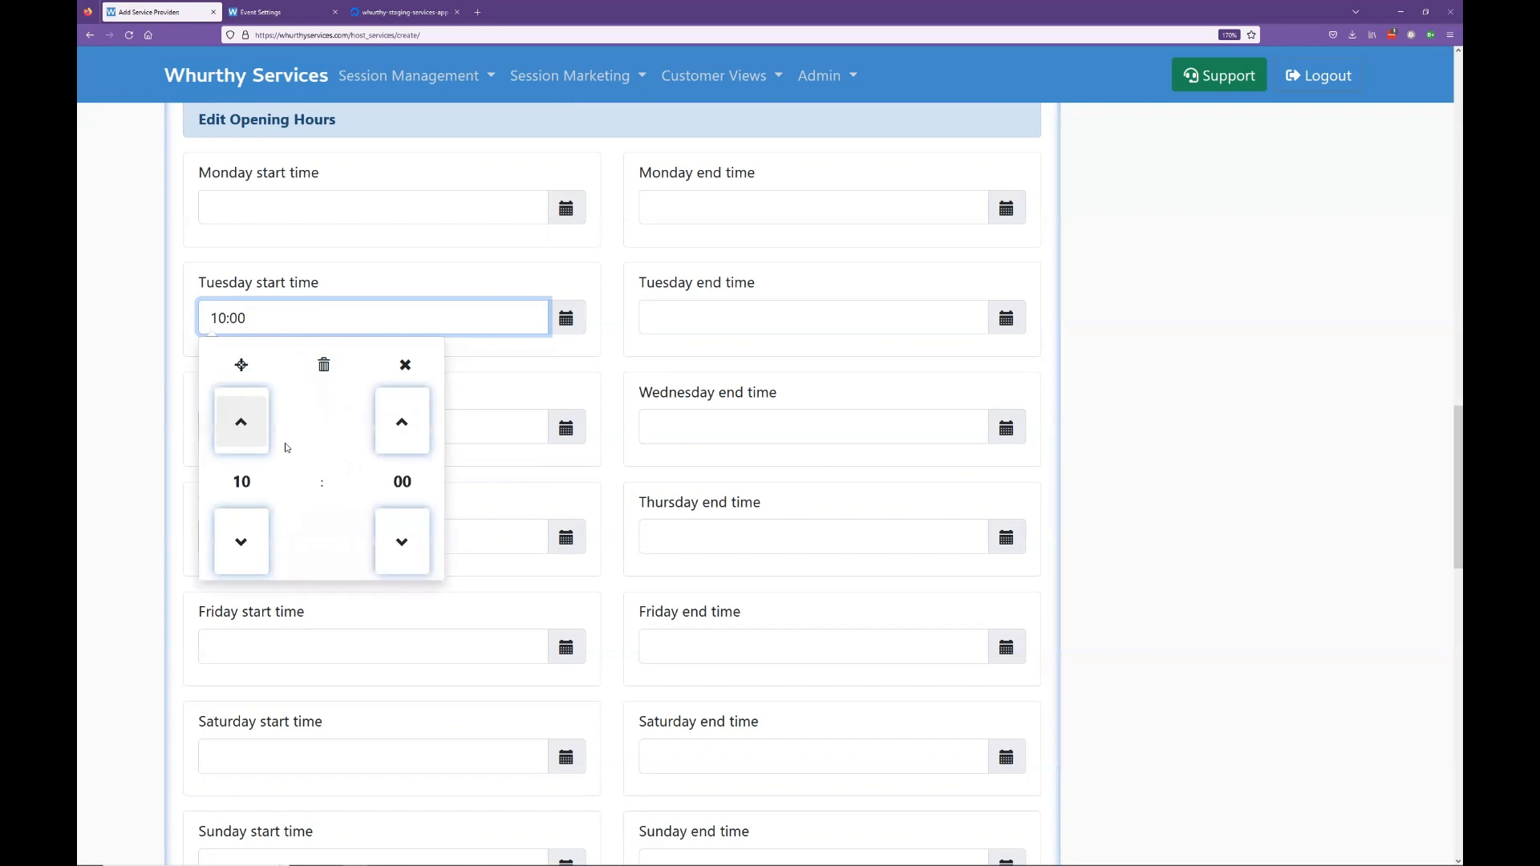
left_click(400, 432)
left_click(400, 432)
left_click(399, 432)
left_click(410, 542)
left_click(411, 542)
left_click(410, 542)
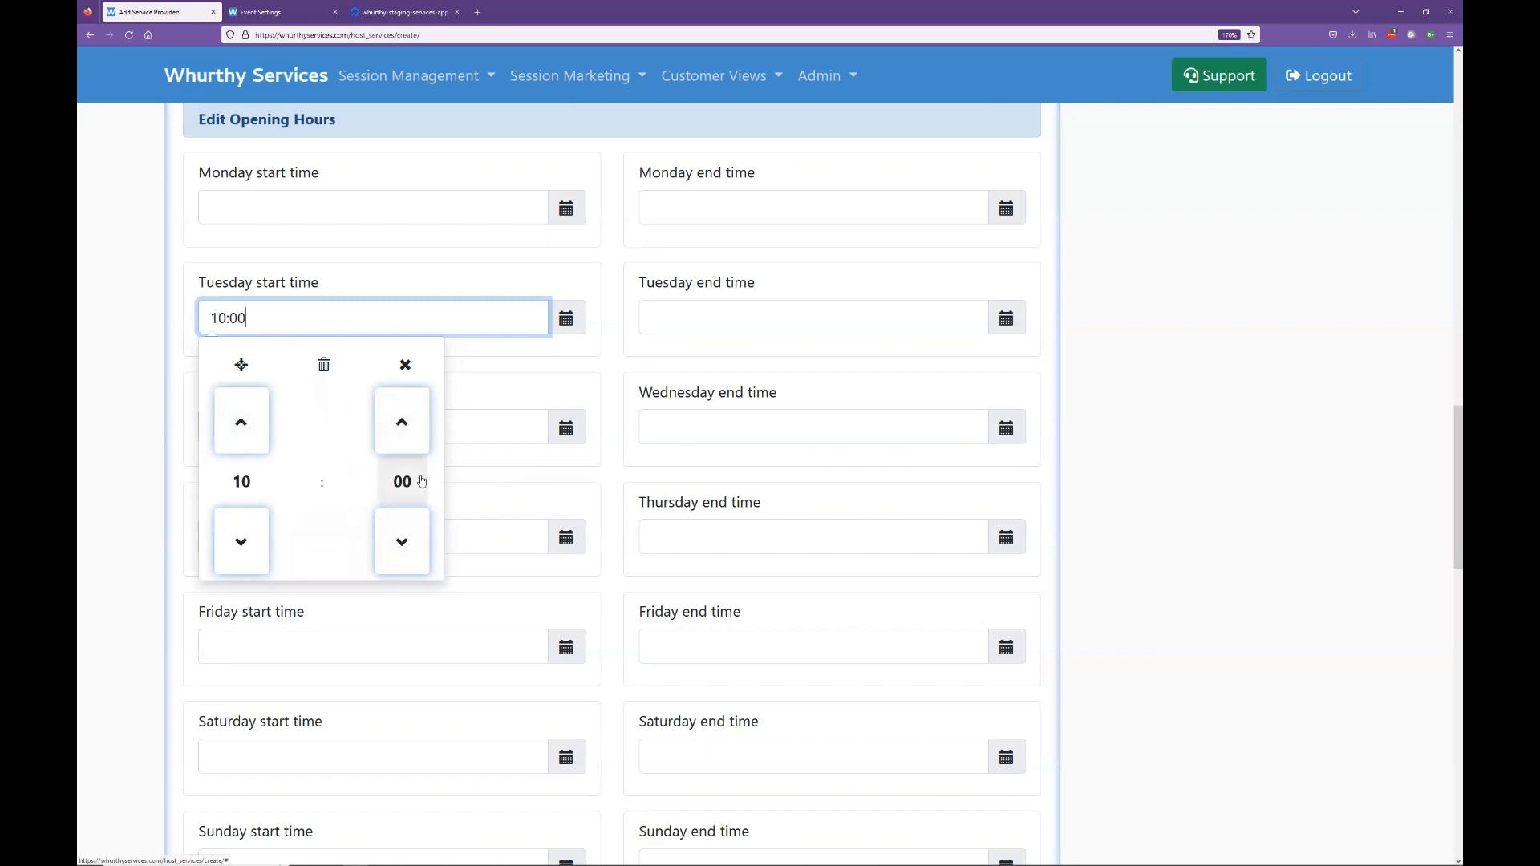
left_click(481, 399)
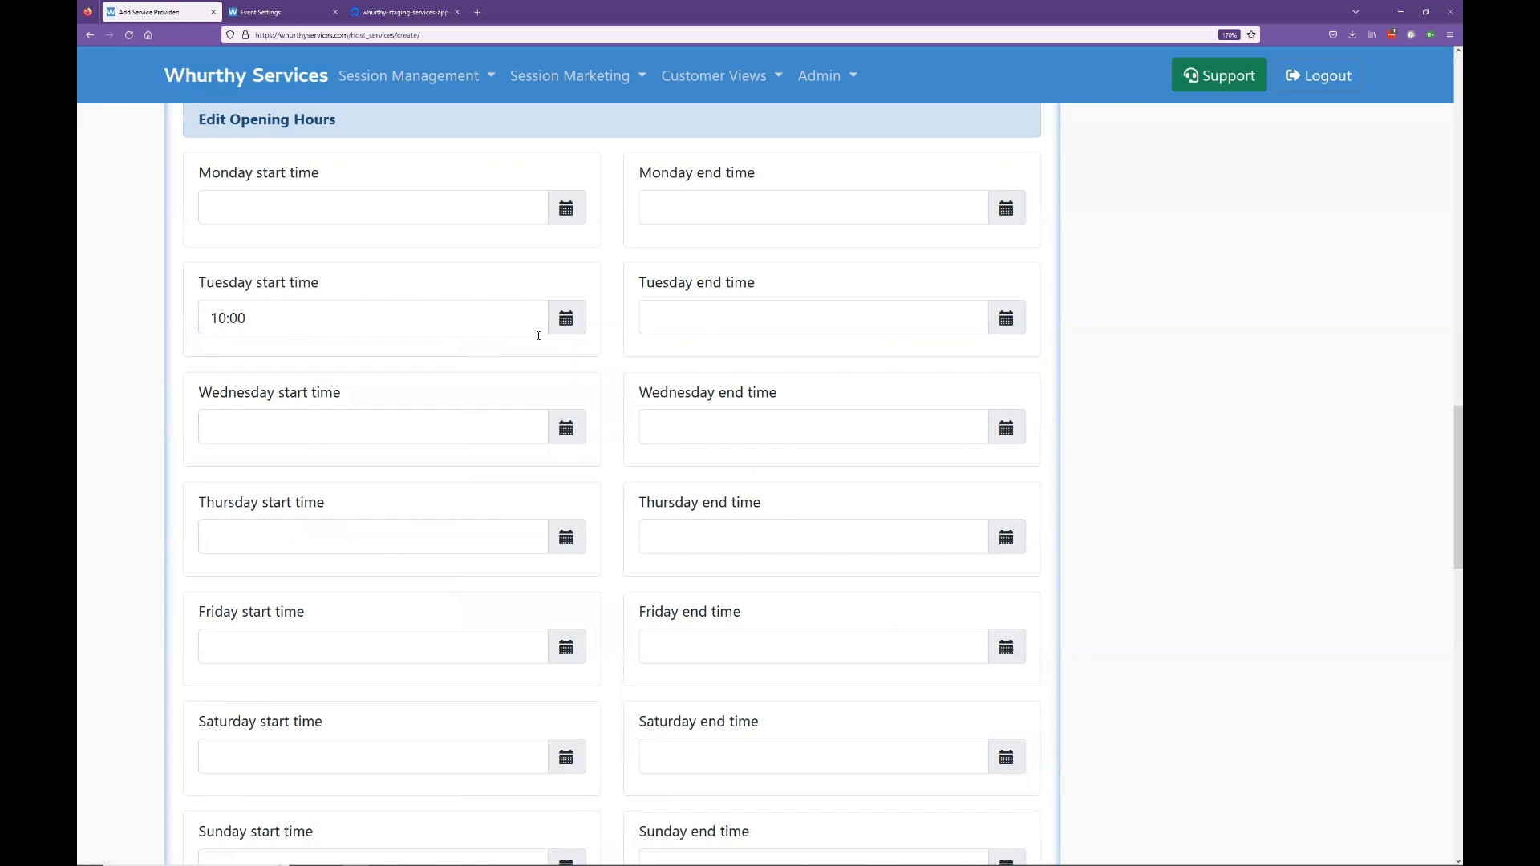
Step: Set Tuesday's end time to 19:30
left_click(1007, 319)
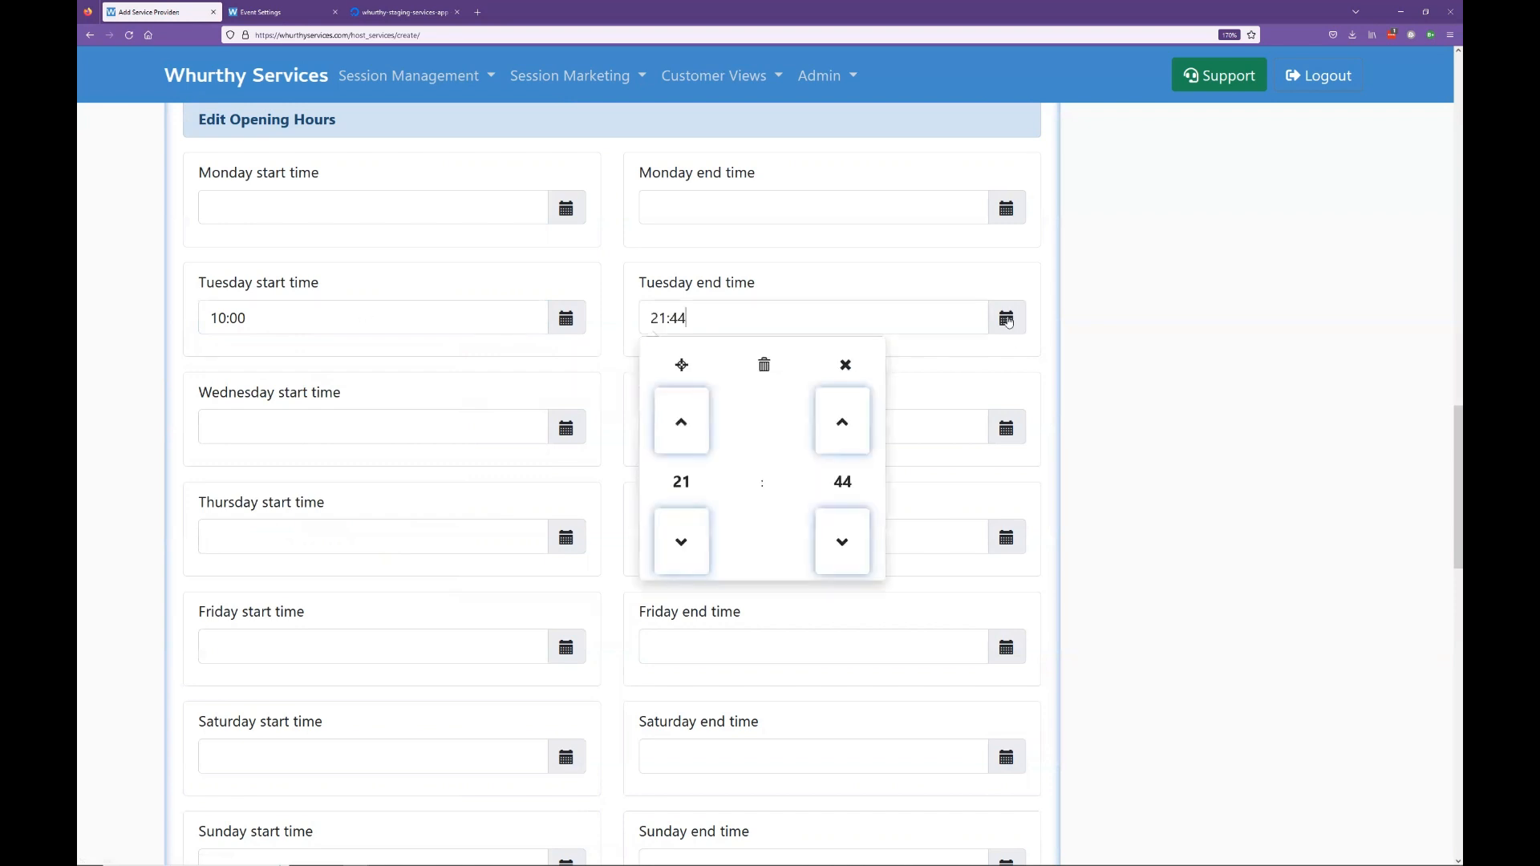
left_click(681, 542)
left_click(681, 542)
left_click(838, 491)
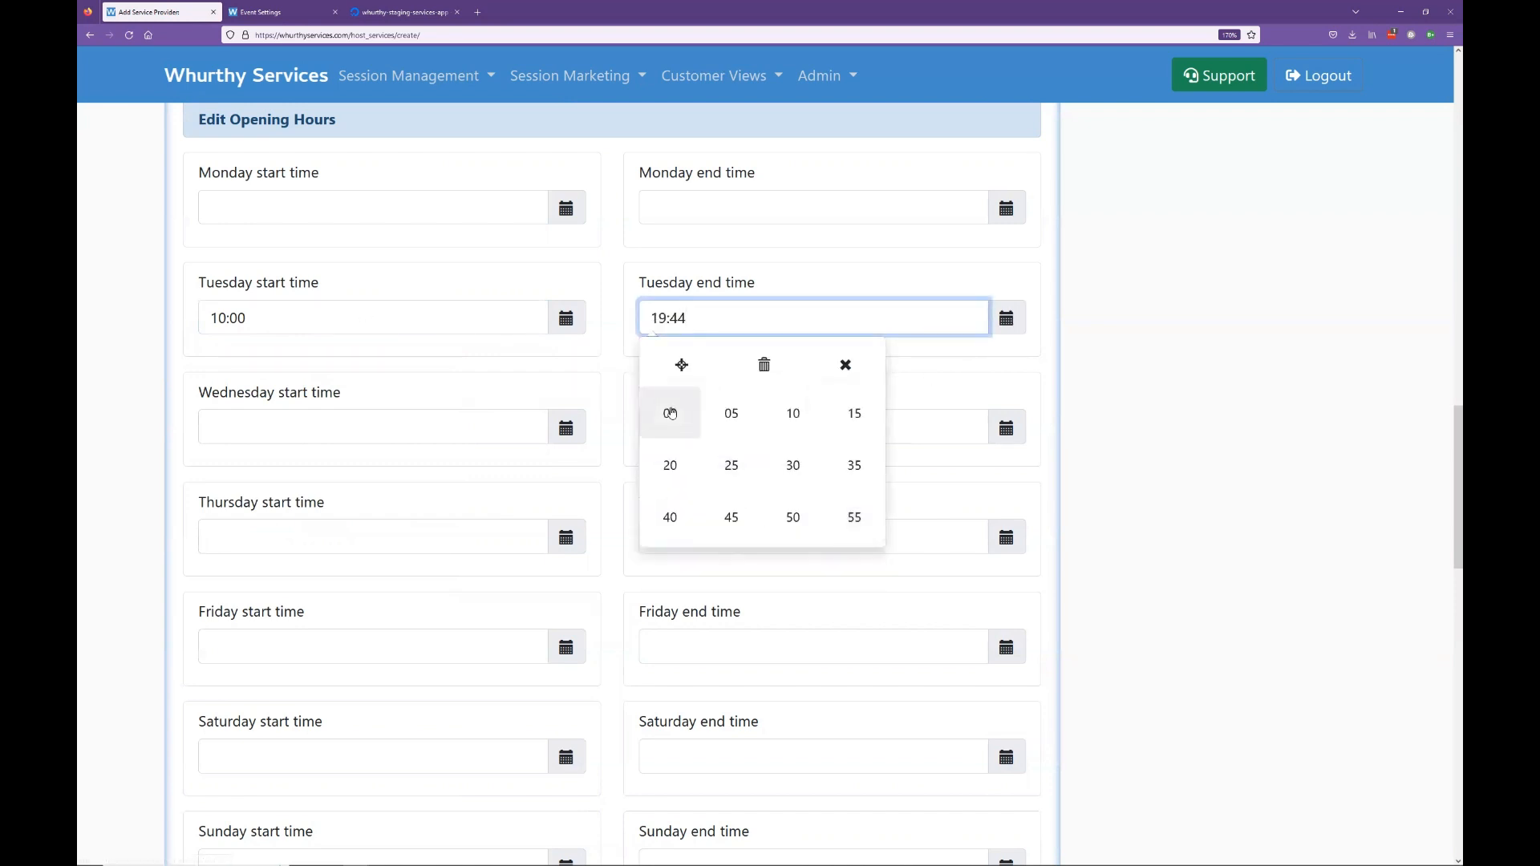
left_click(787, 461)
left_click(912, 407)
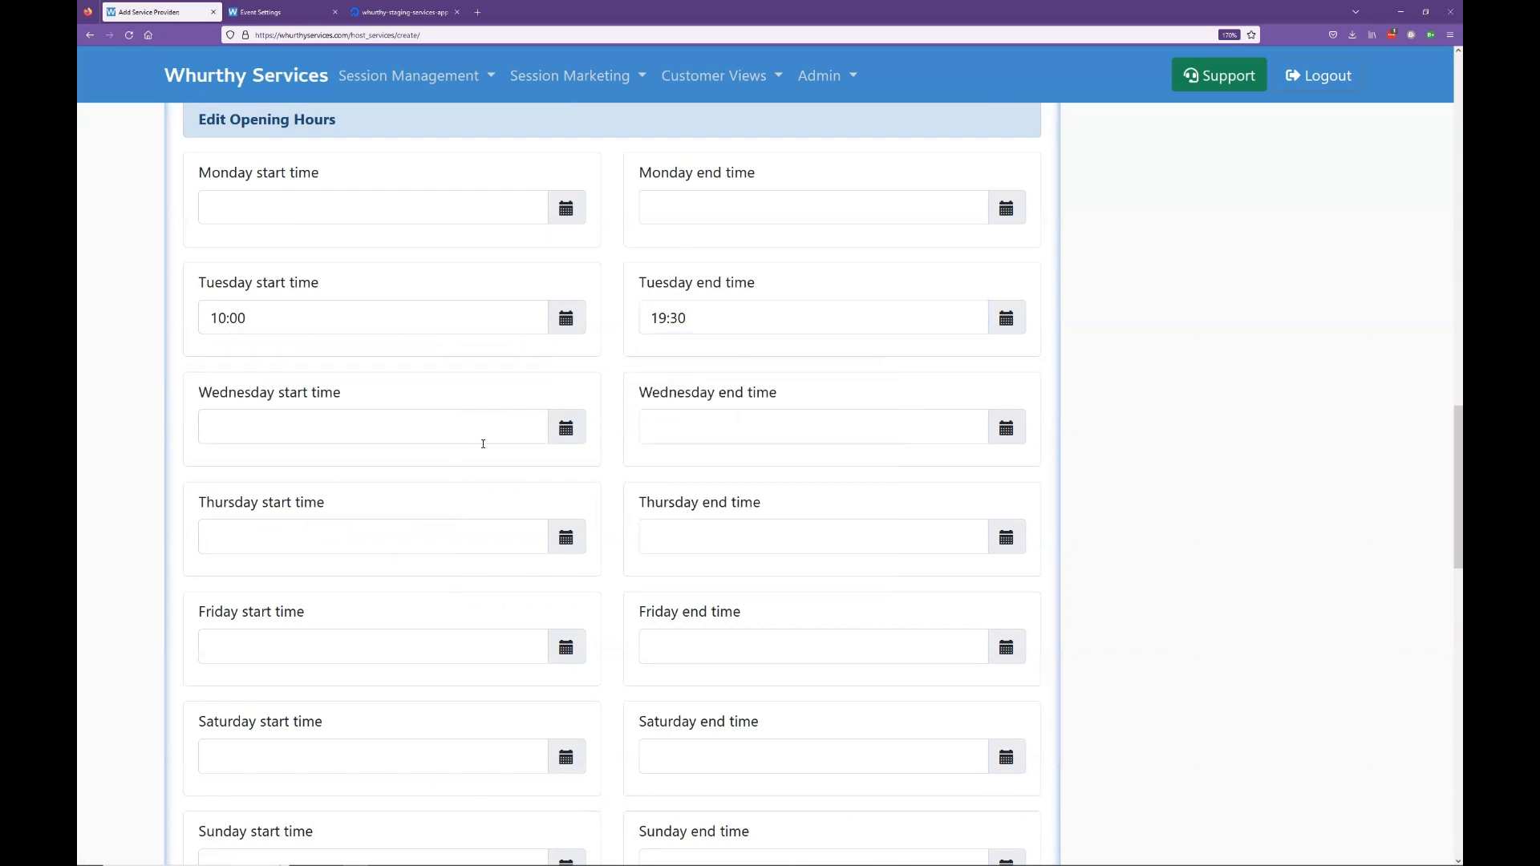
scroll(574, 498, "down", 1)
scroll(575, 497, "down", 9)
scroll(601, 491, "up", 11)
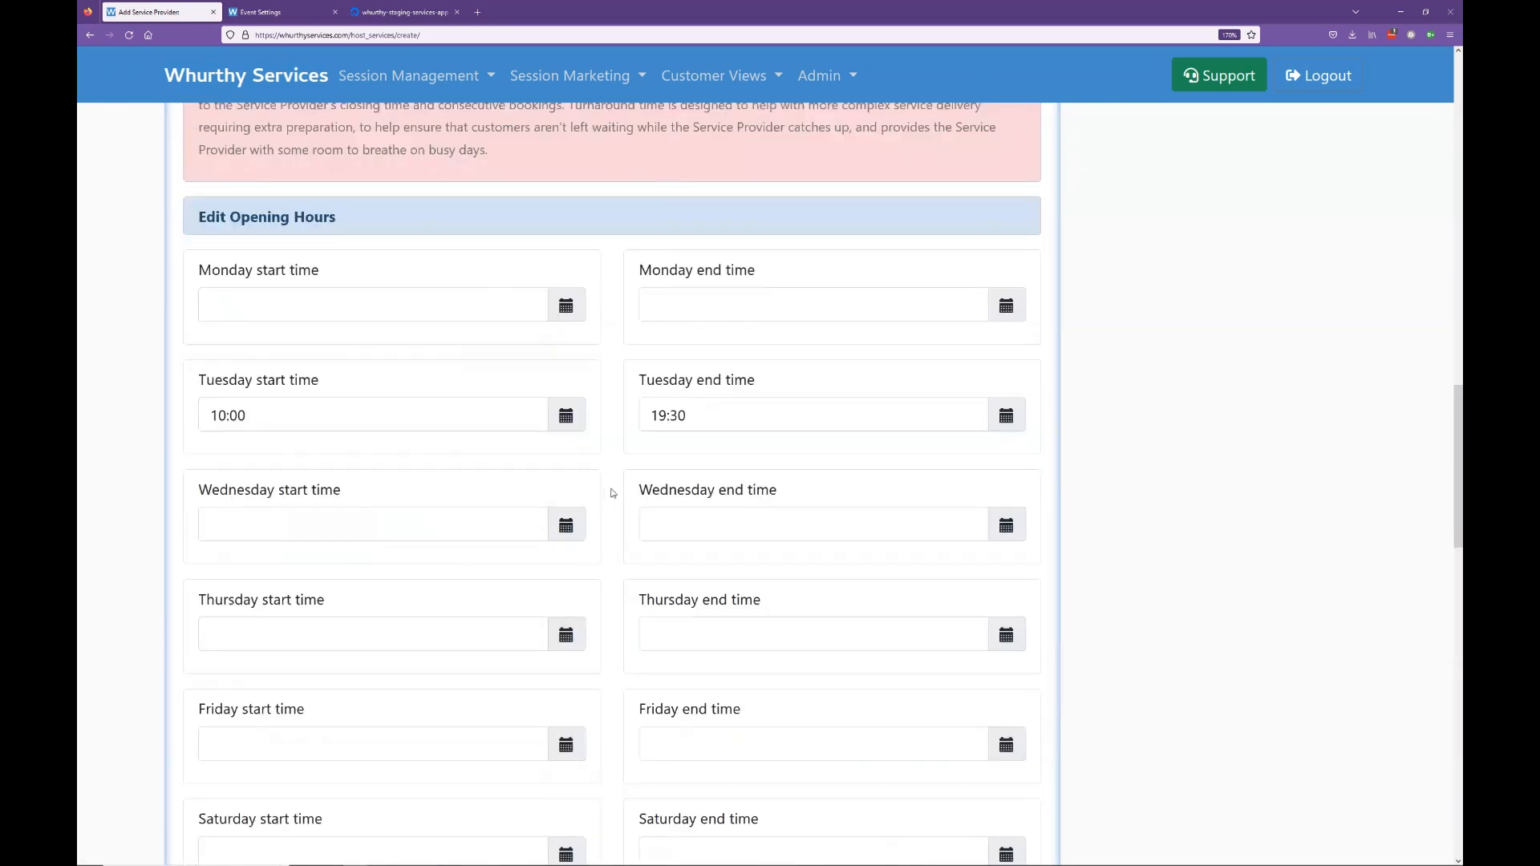
scroll(612, 492, "down", 3)
scroll(619, 485, "up", 2)
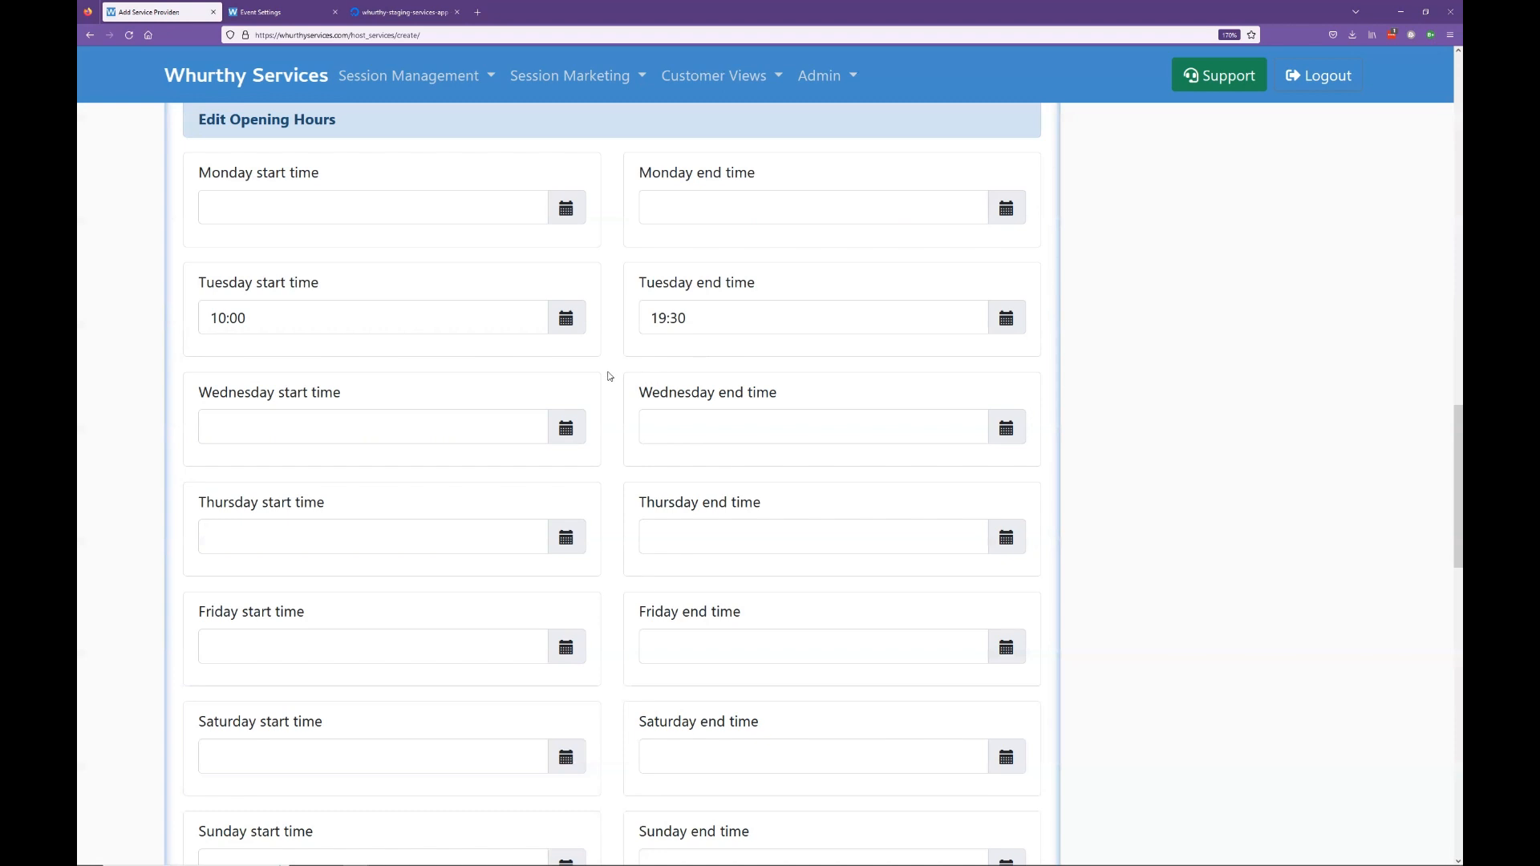
scroll(734, 379, "down", 7)
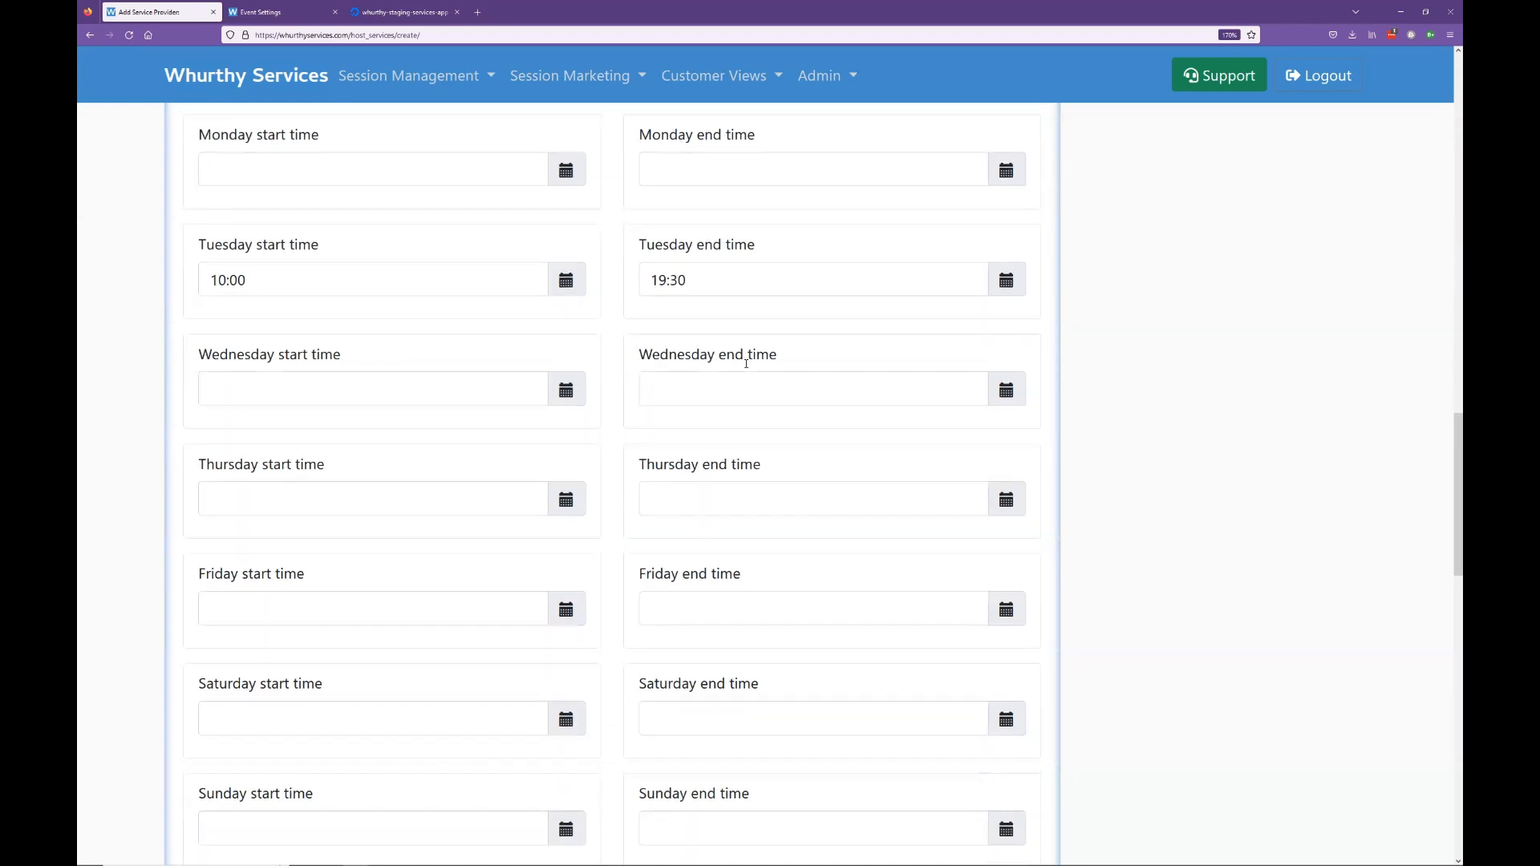
scroll(759, 353, "down", 4)
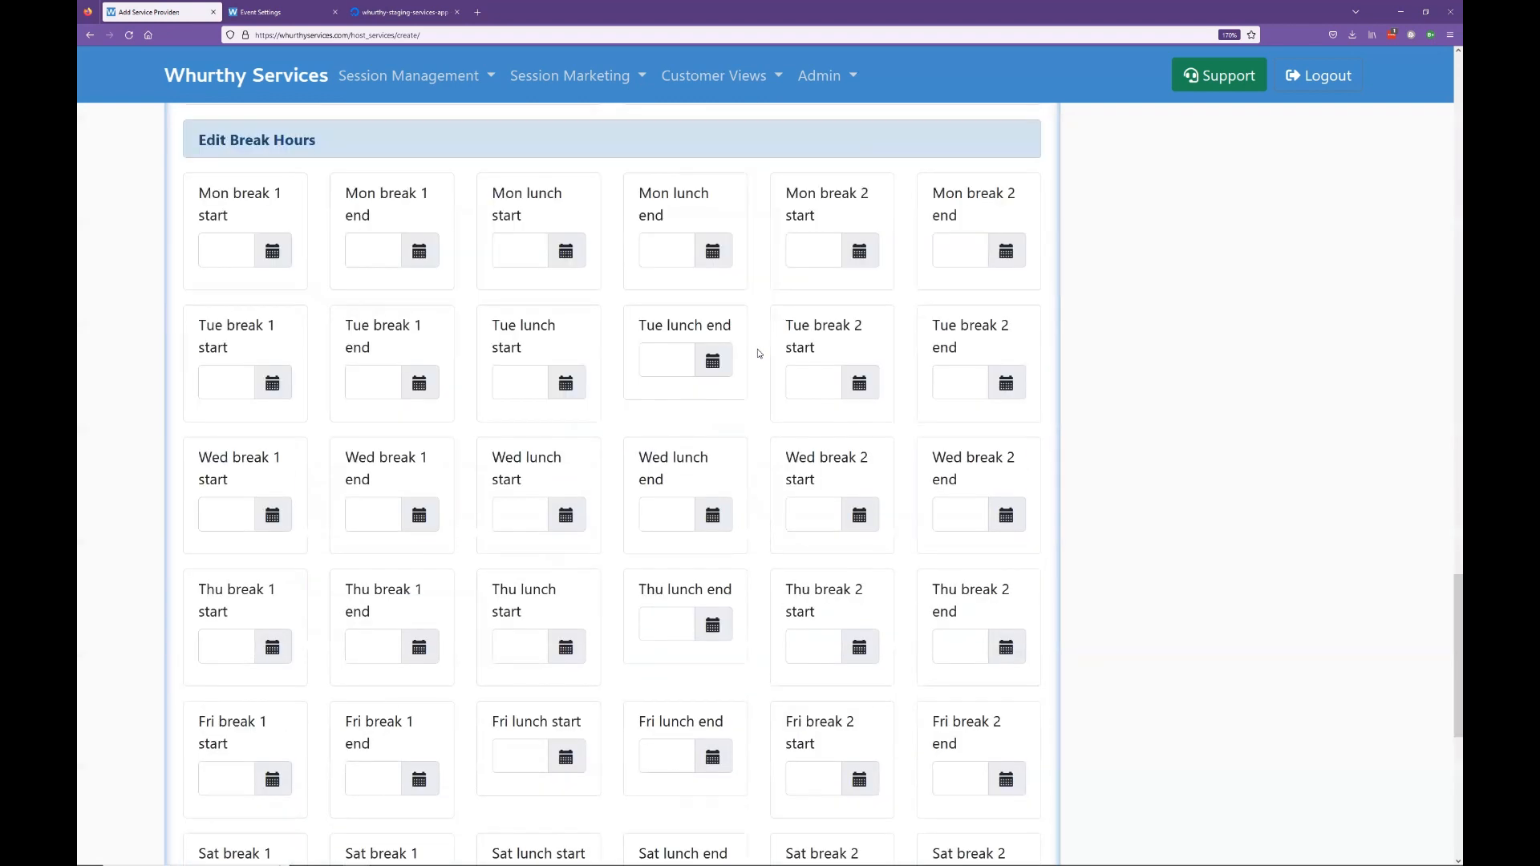
scroll(726, 353, "up", 2)
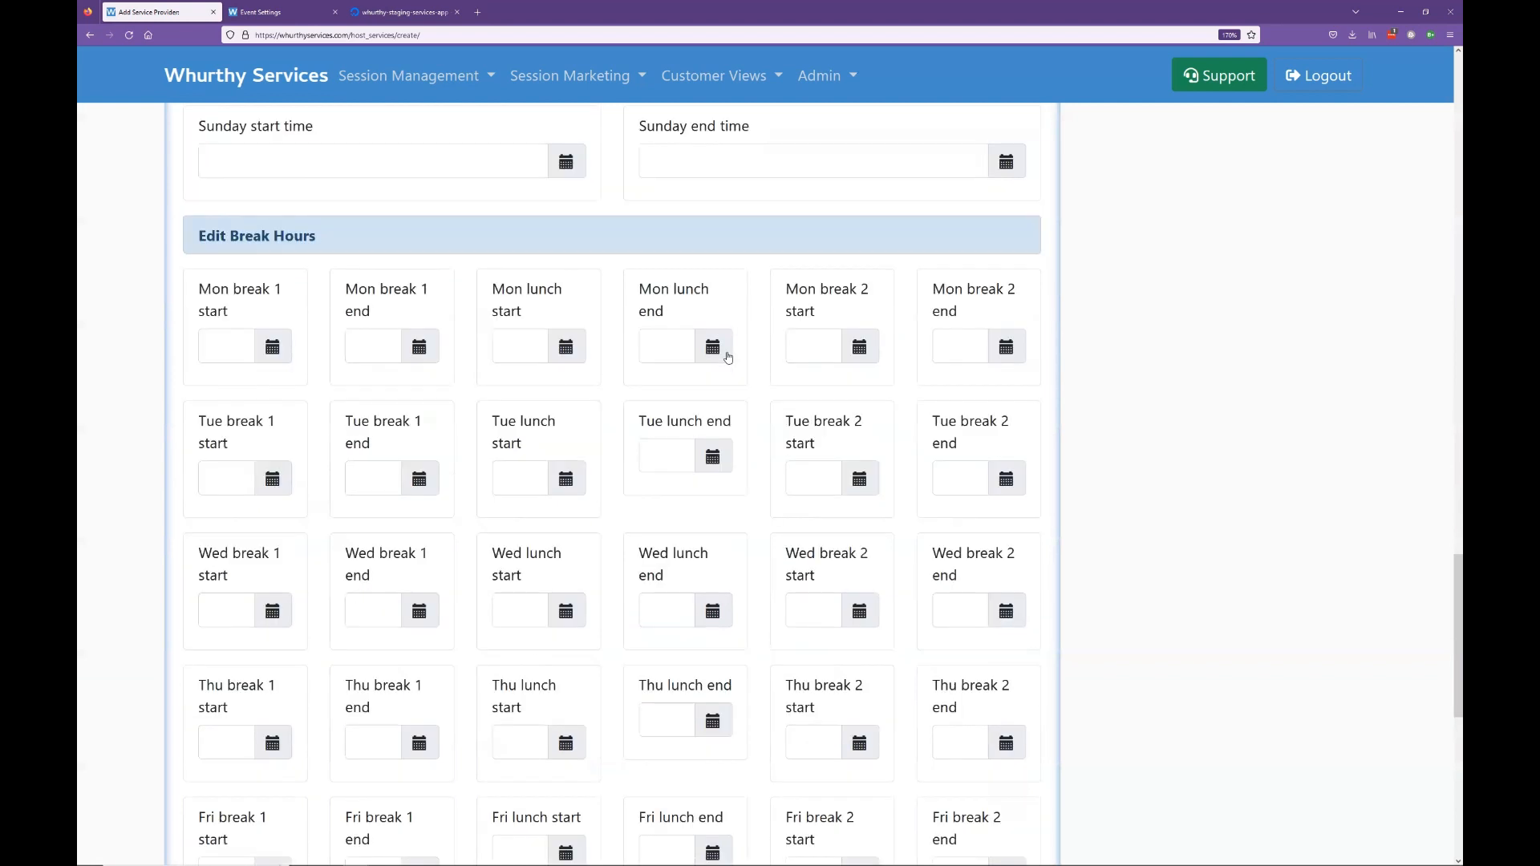
scroll(714, 345, "down", 1)
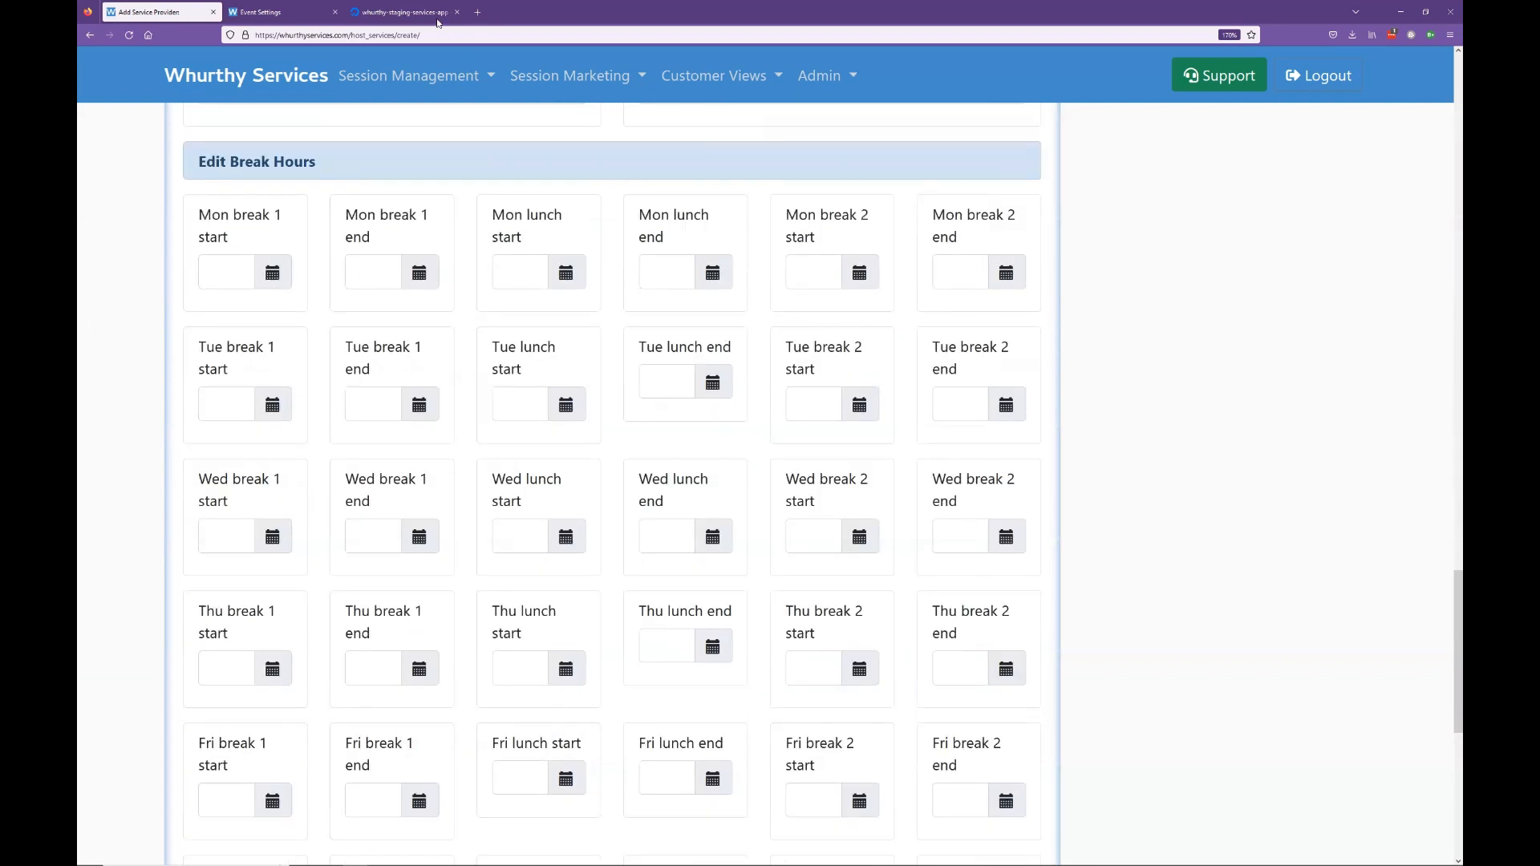
left_click(294, 14)
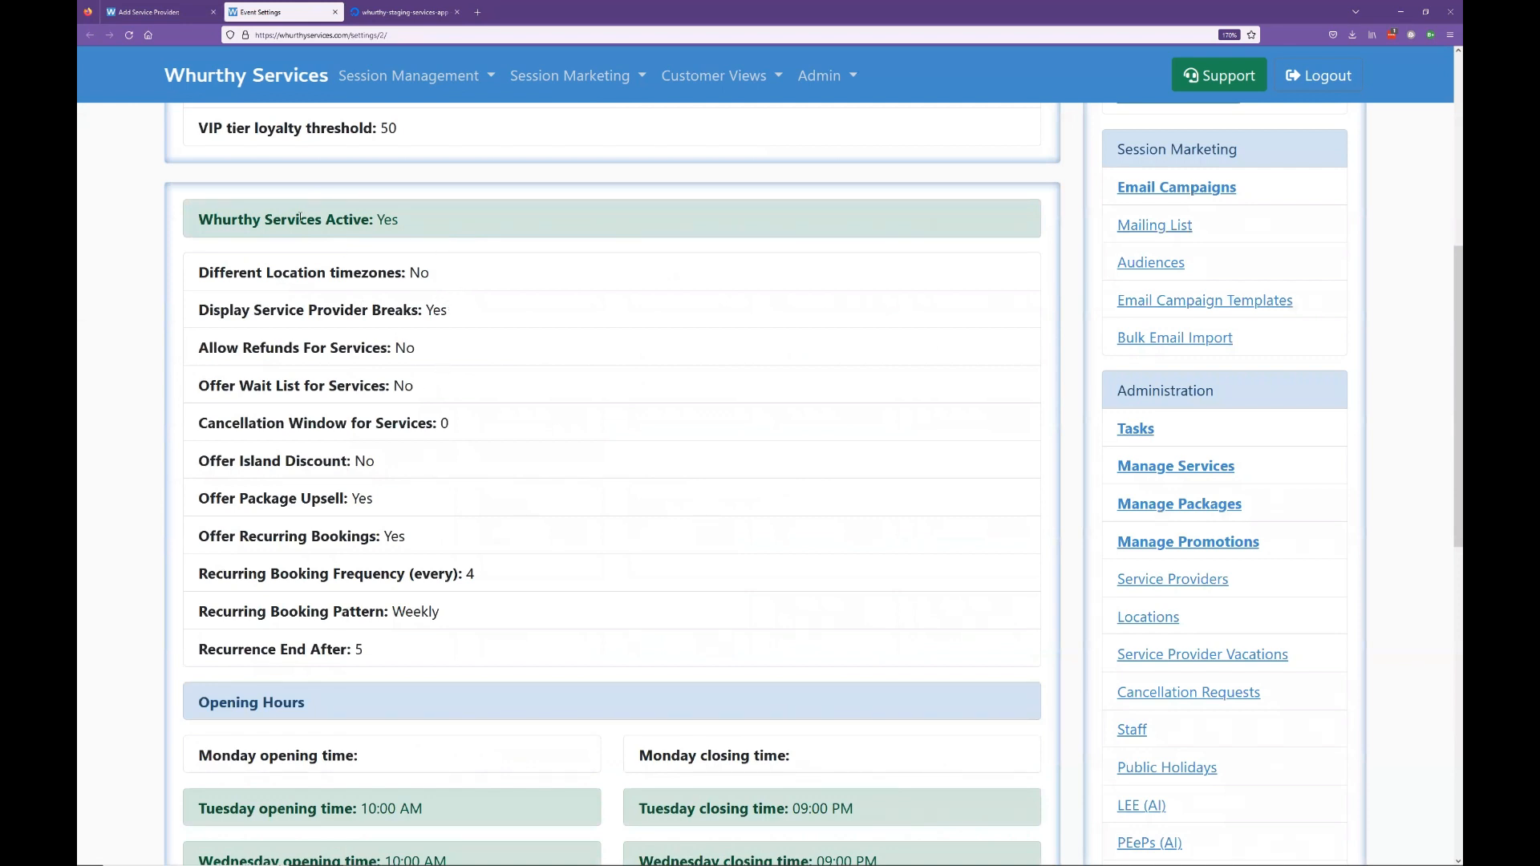
left_click_drag(429, 227, 197, 221)
left_click(267, 250)
left_click_drag(462, 319, 195, 326)
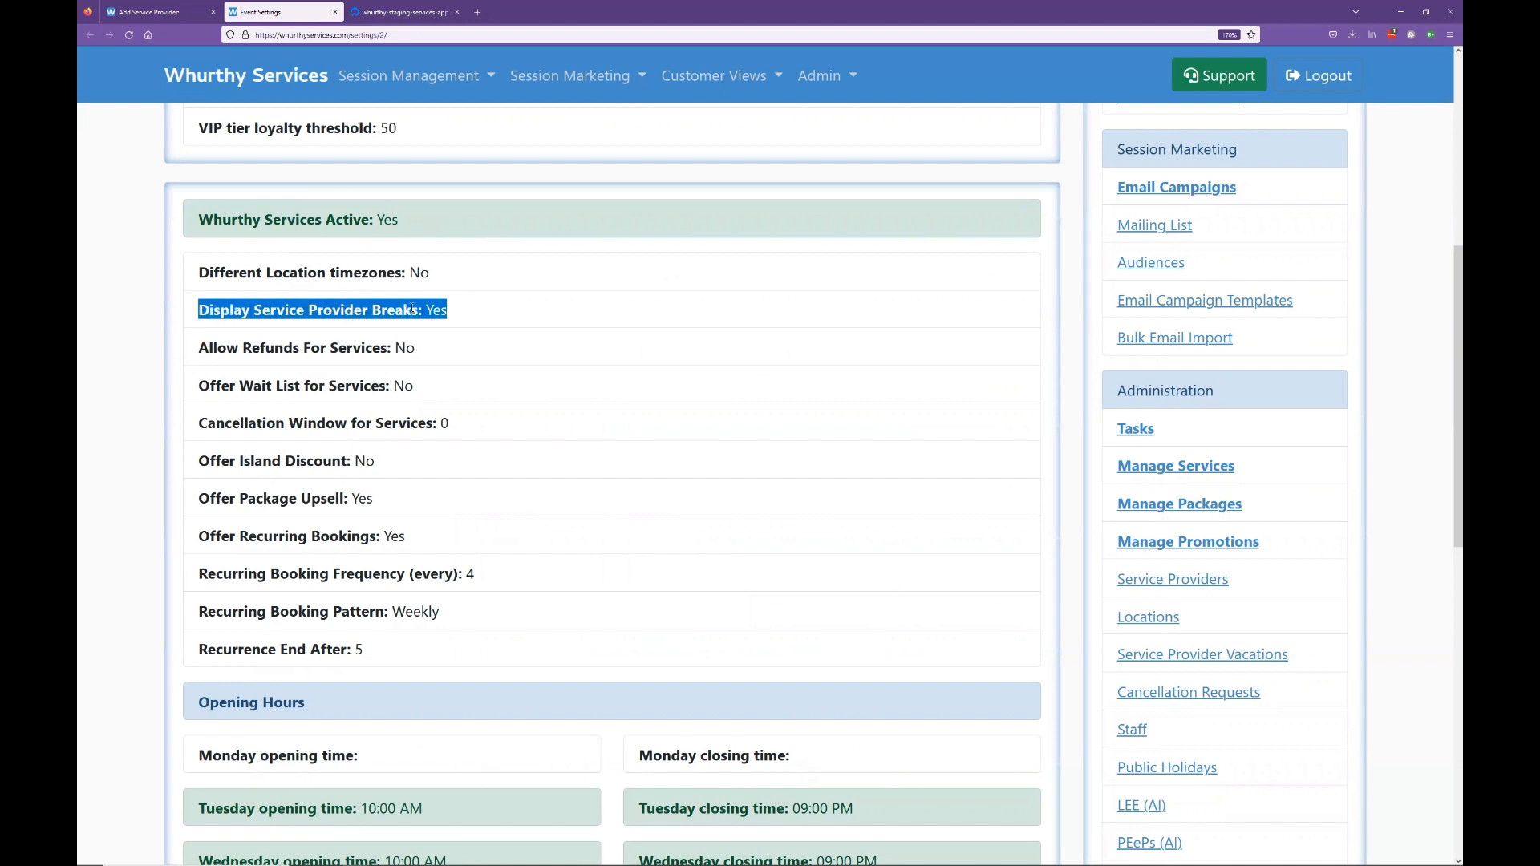
left_click(444, 312)
double_click(432, 310)
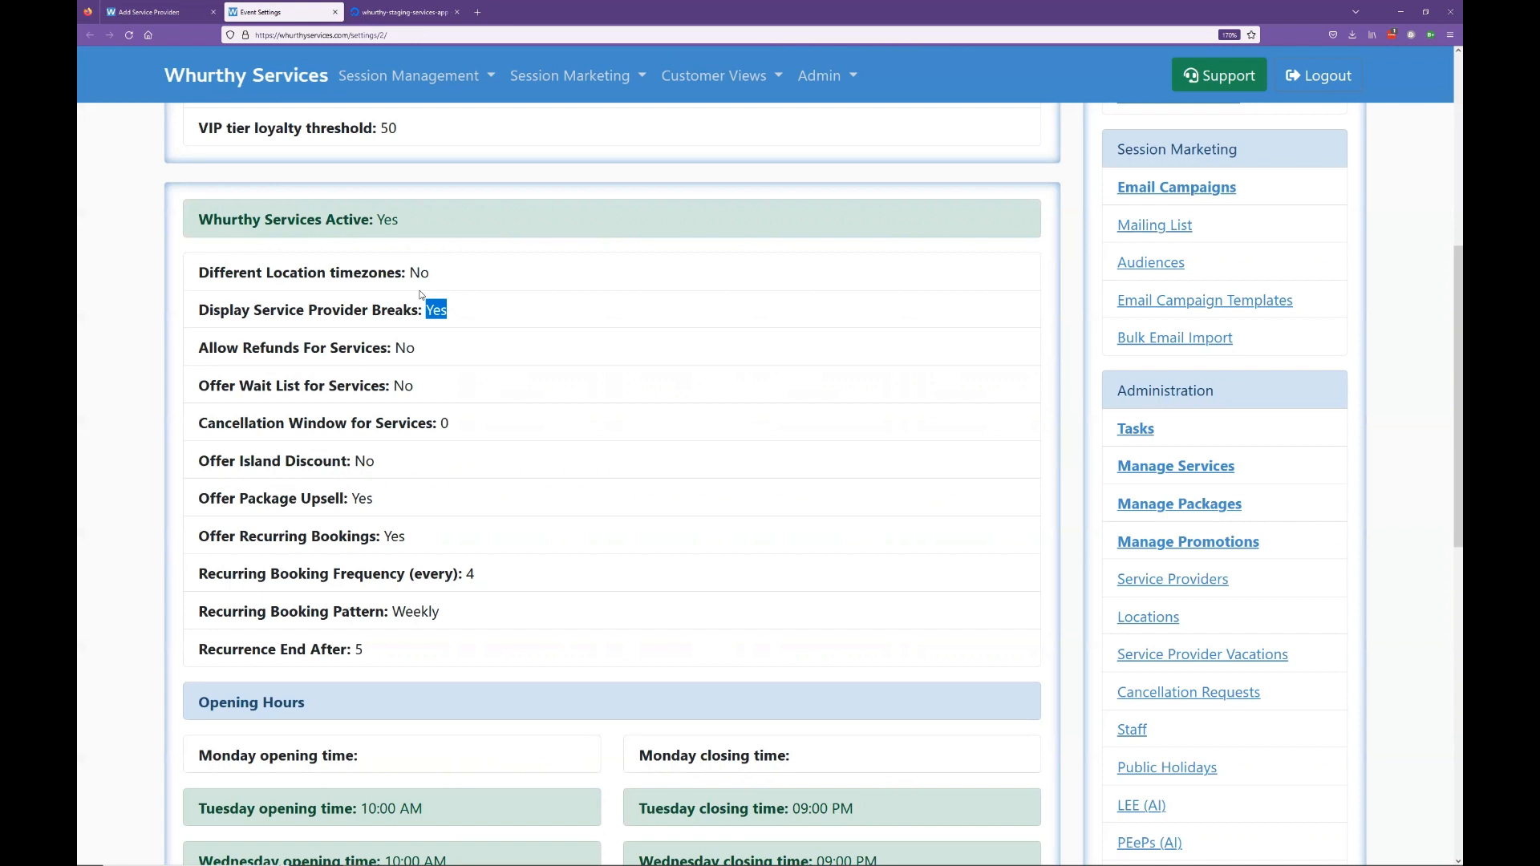
left_click(152, 13)
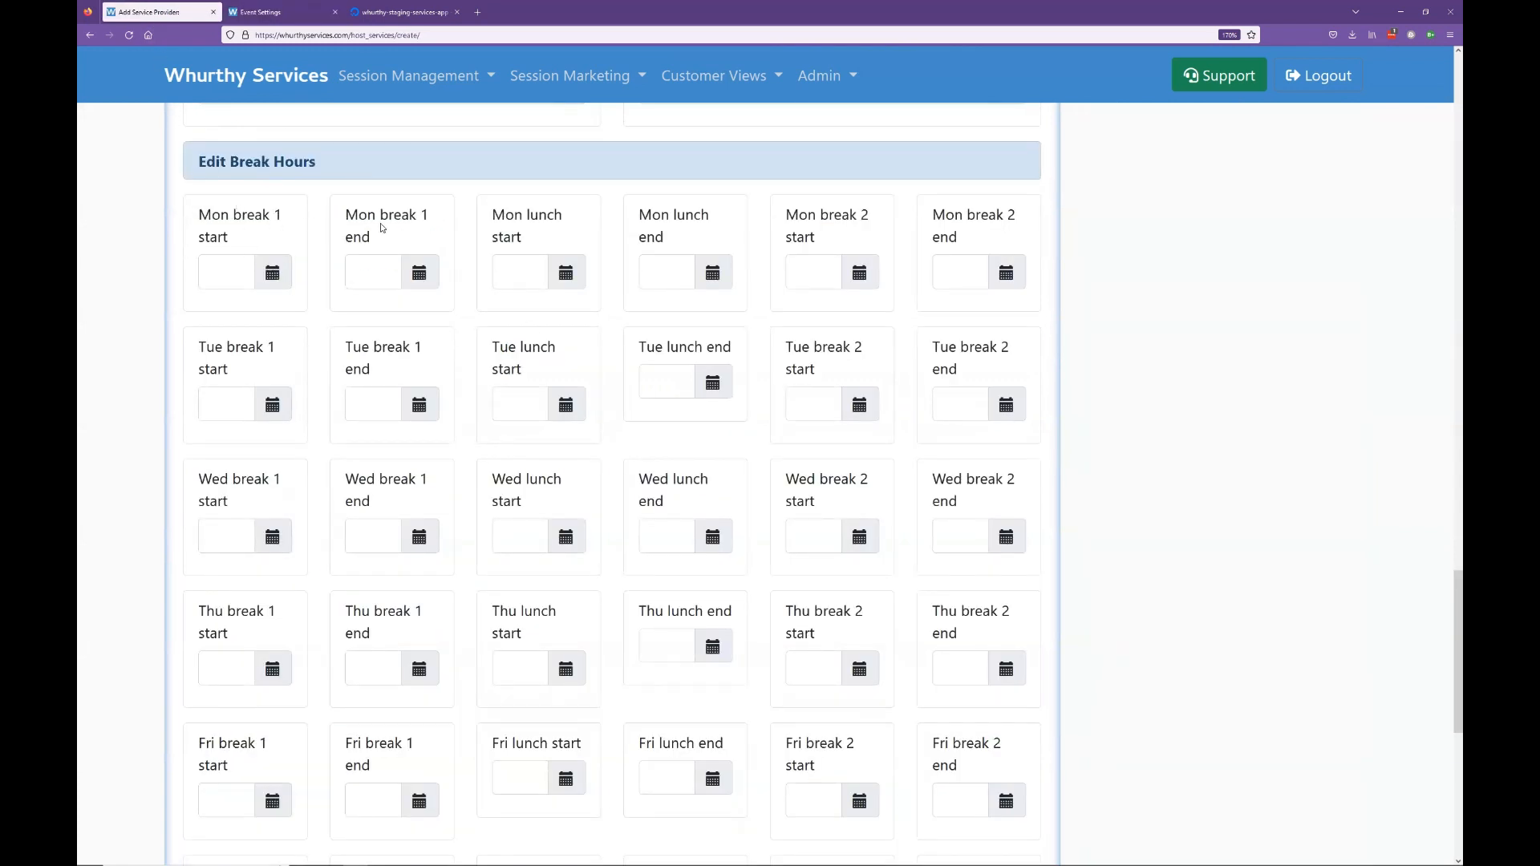
Step: Insert a time (21:46) into Mon break 1 start via its calendar button
scroll(726, 316, "down", 4)
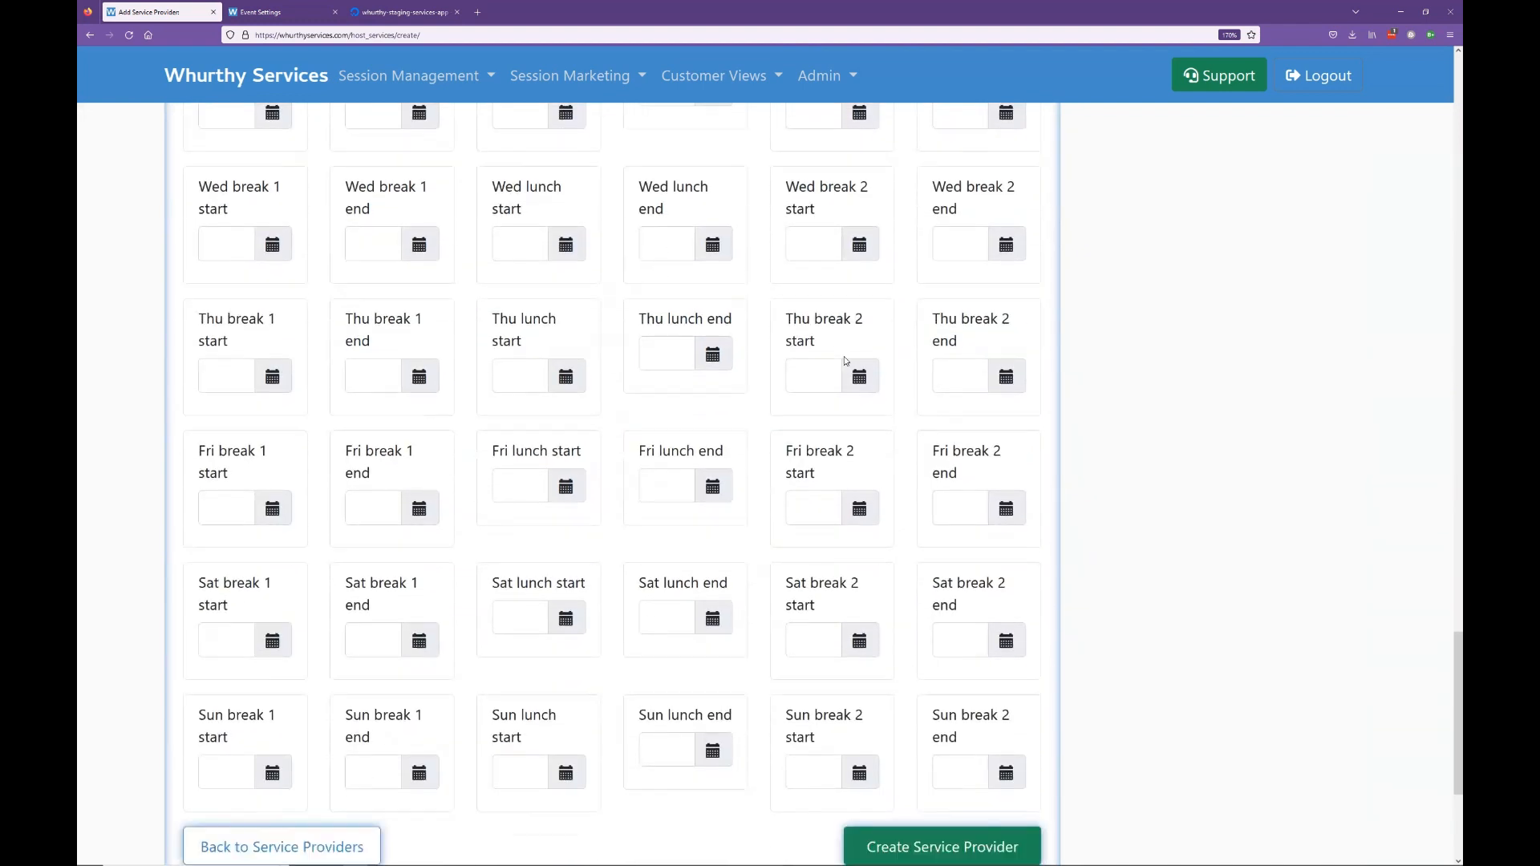
scroll(840, 358, "up", 1)
scroll(839, 358, "up", 2)
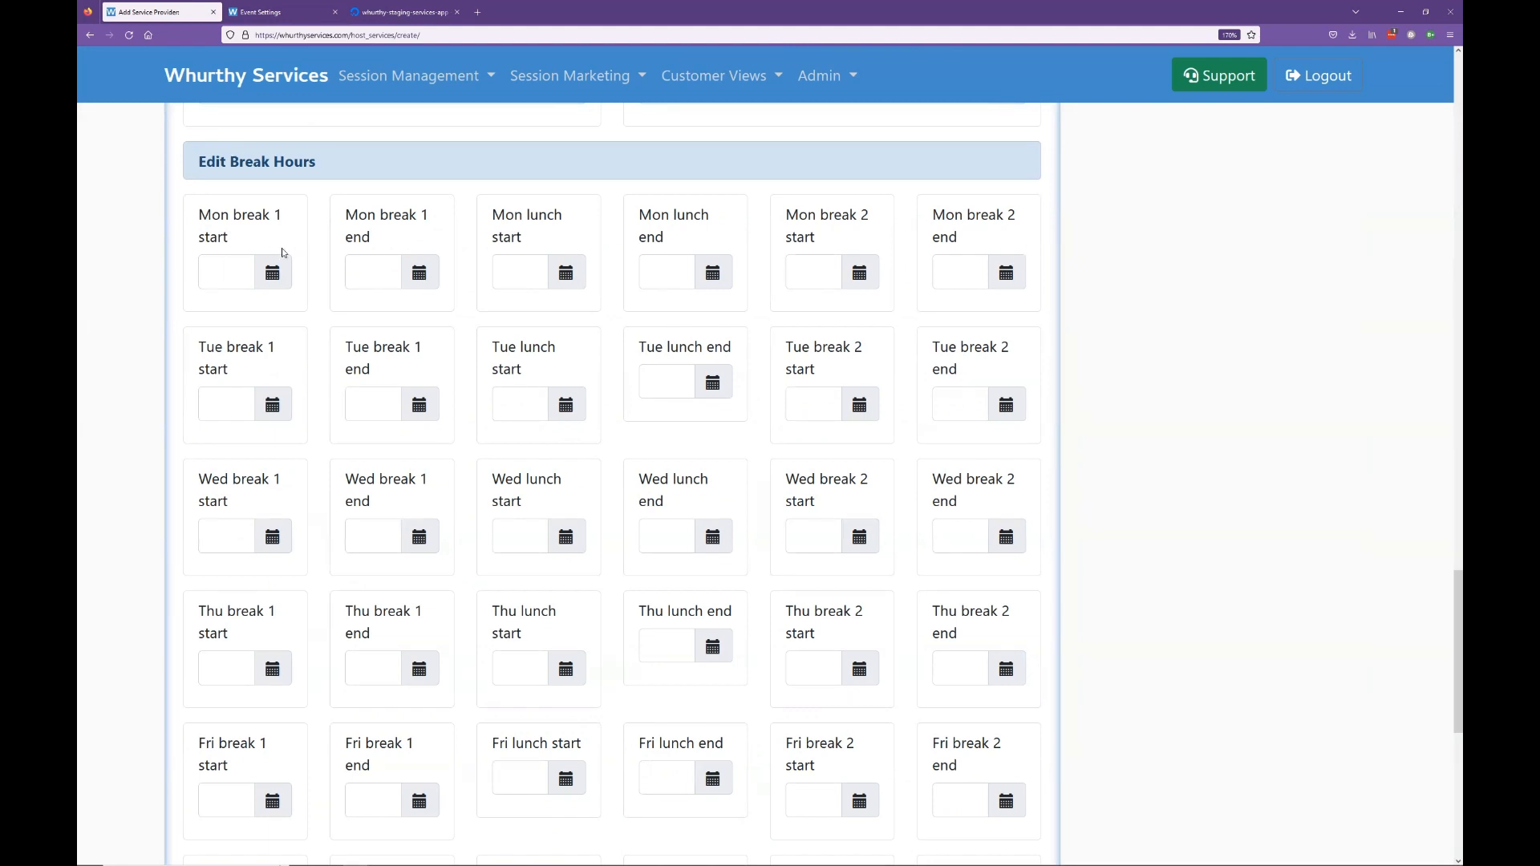
left_click(272, 272)
left_click(172, 365)
scroll(172, 365, "up", 10)
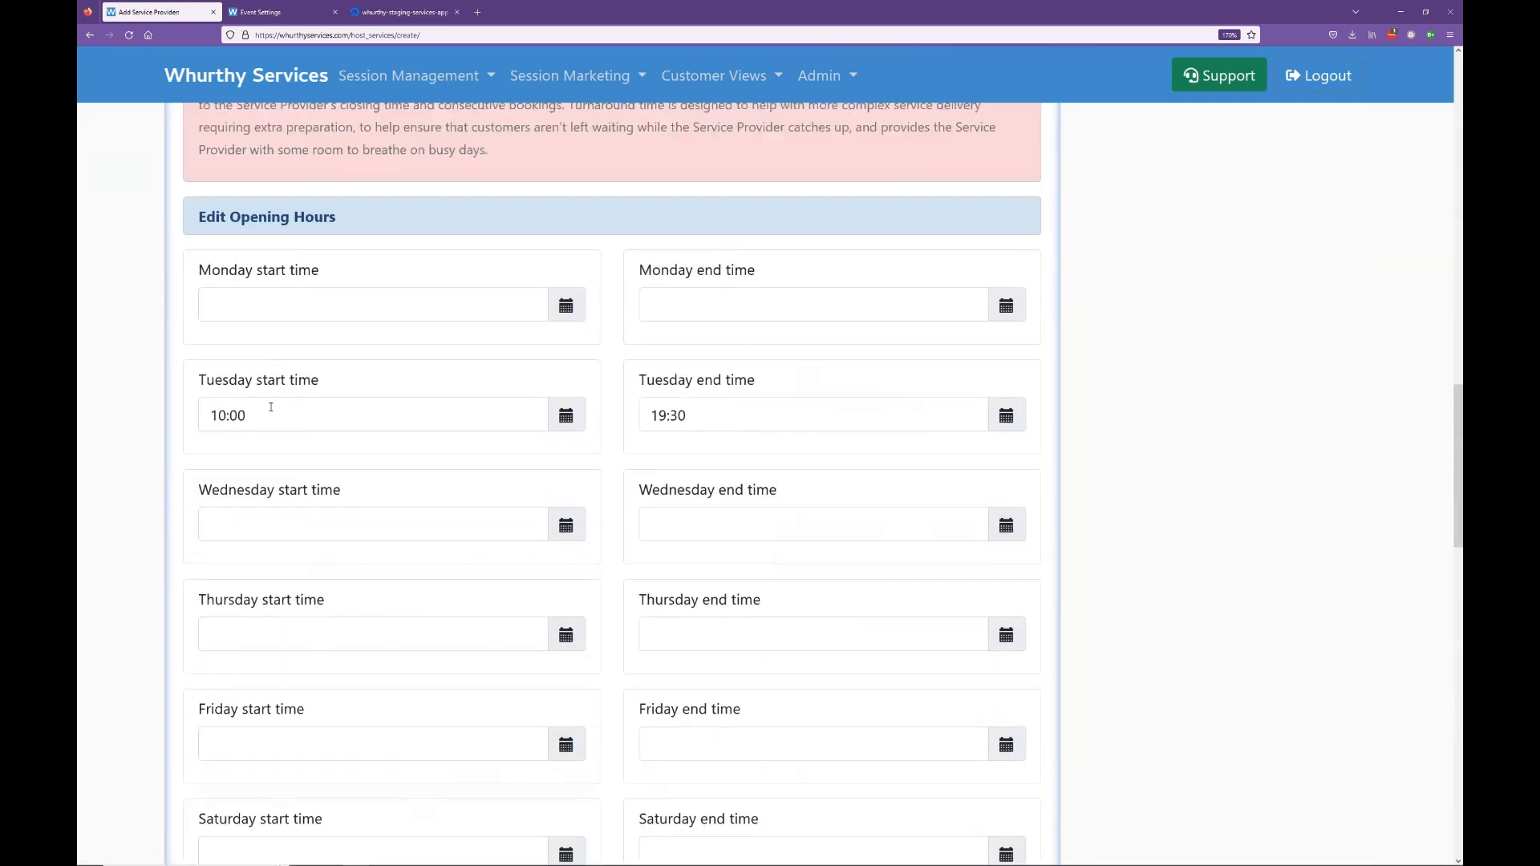
scroll(275, 408, "down", 10)
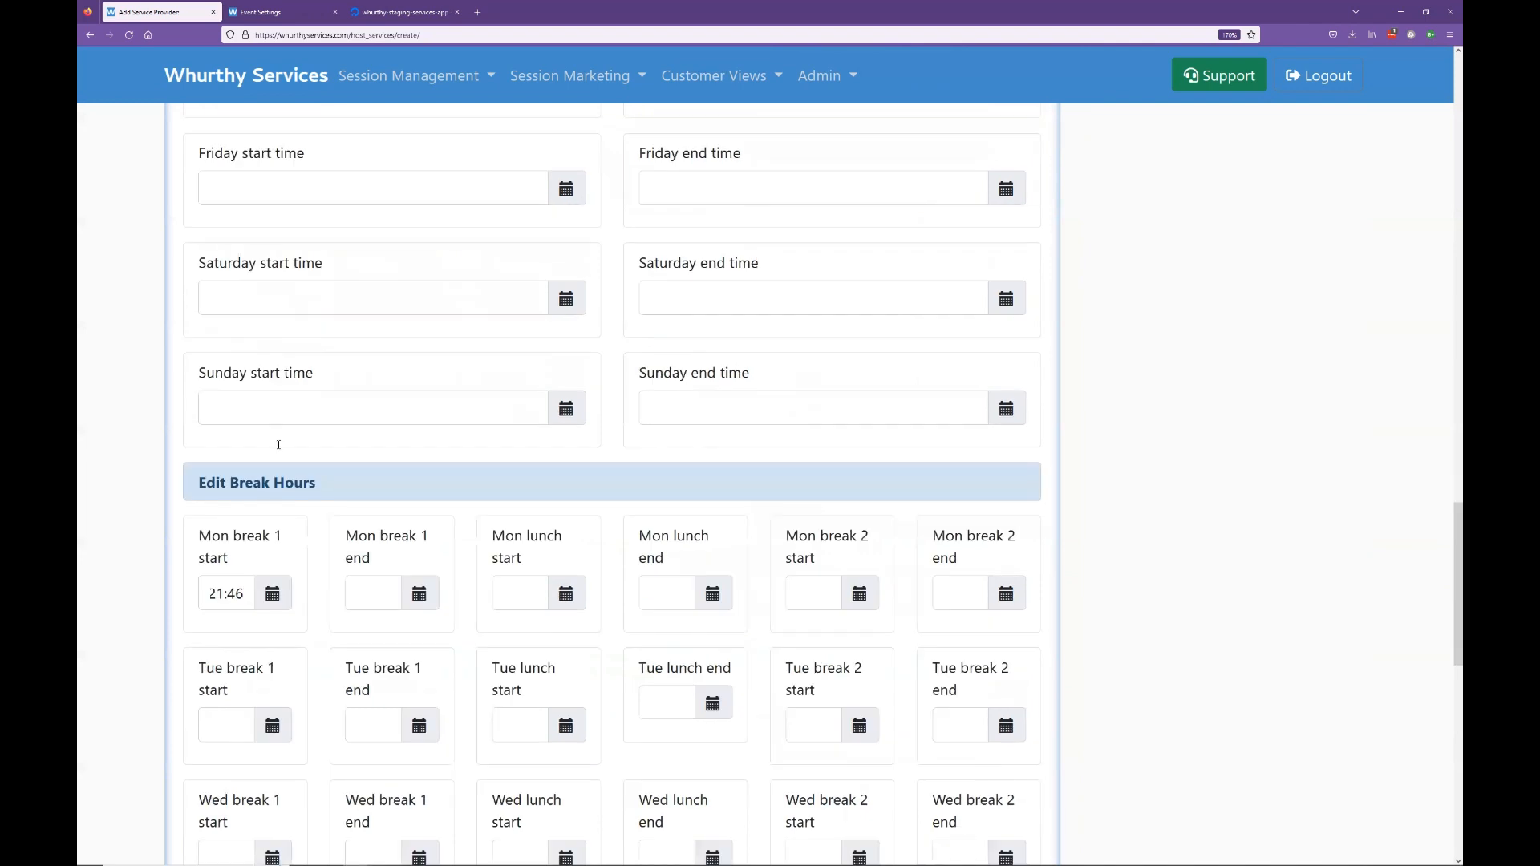
Step: Set Mon break 1 start to 14:00
left_click(266, 373)
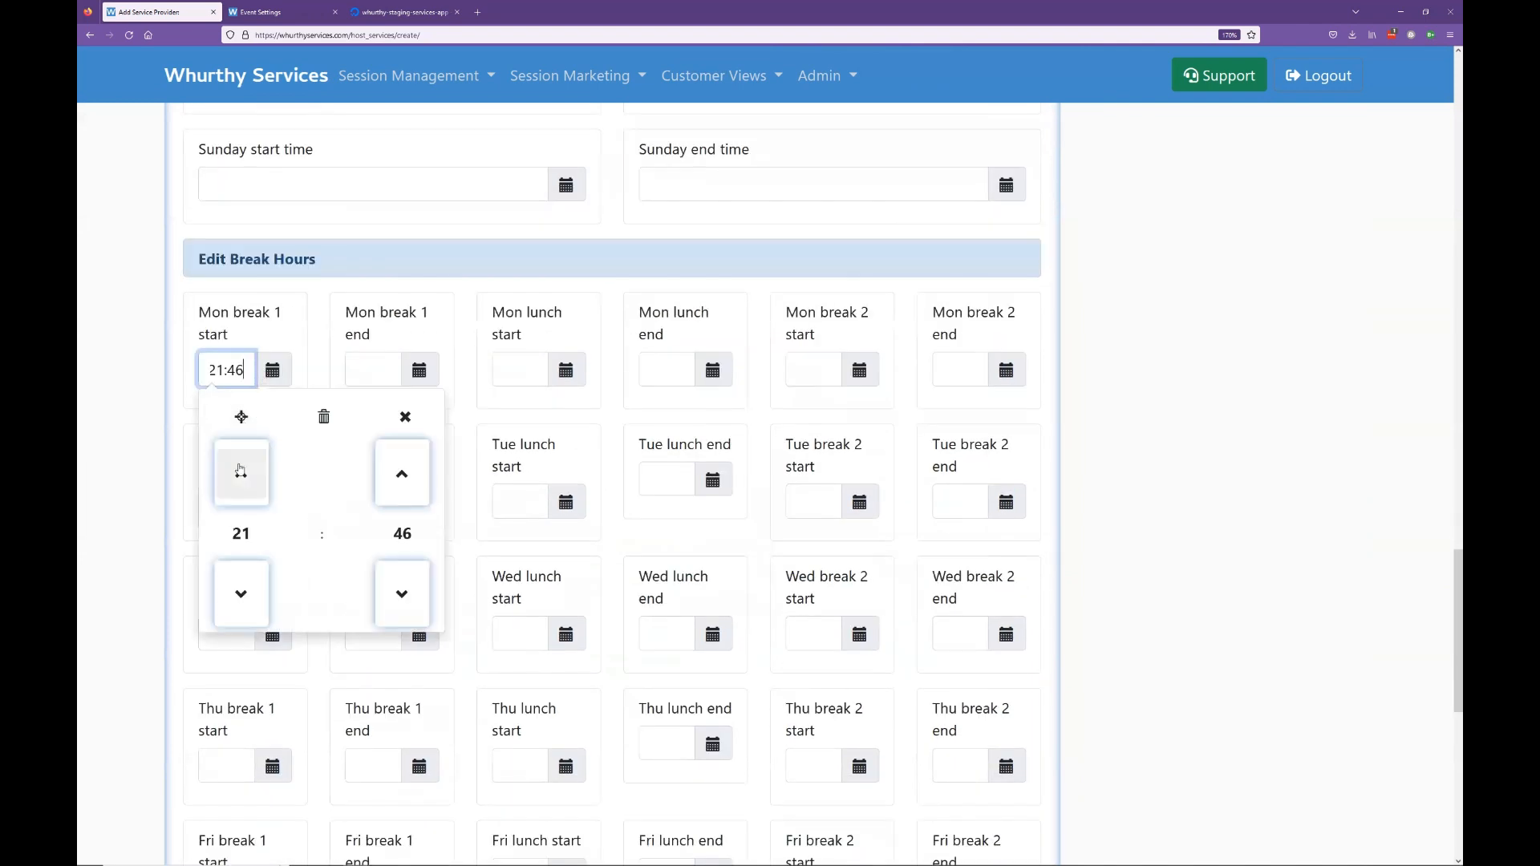
left_click(249, 595)
left_click(250, 595)
left_click(249, 595)
left_click(249, 595)
left_click(250, 595)
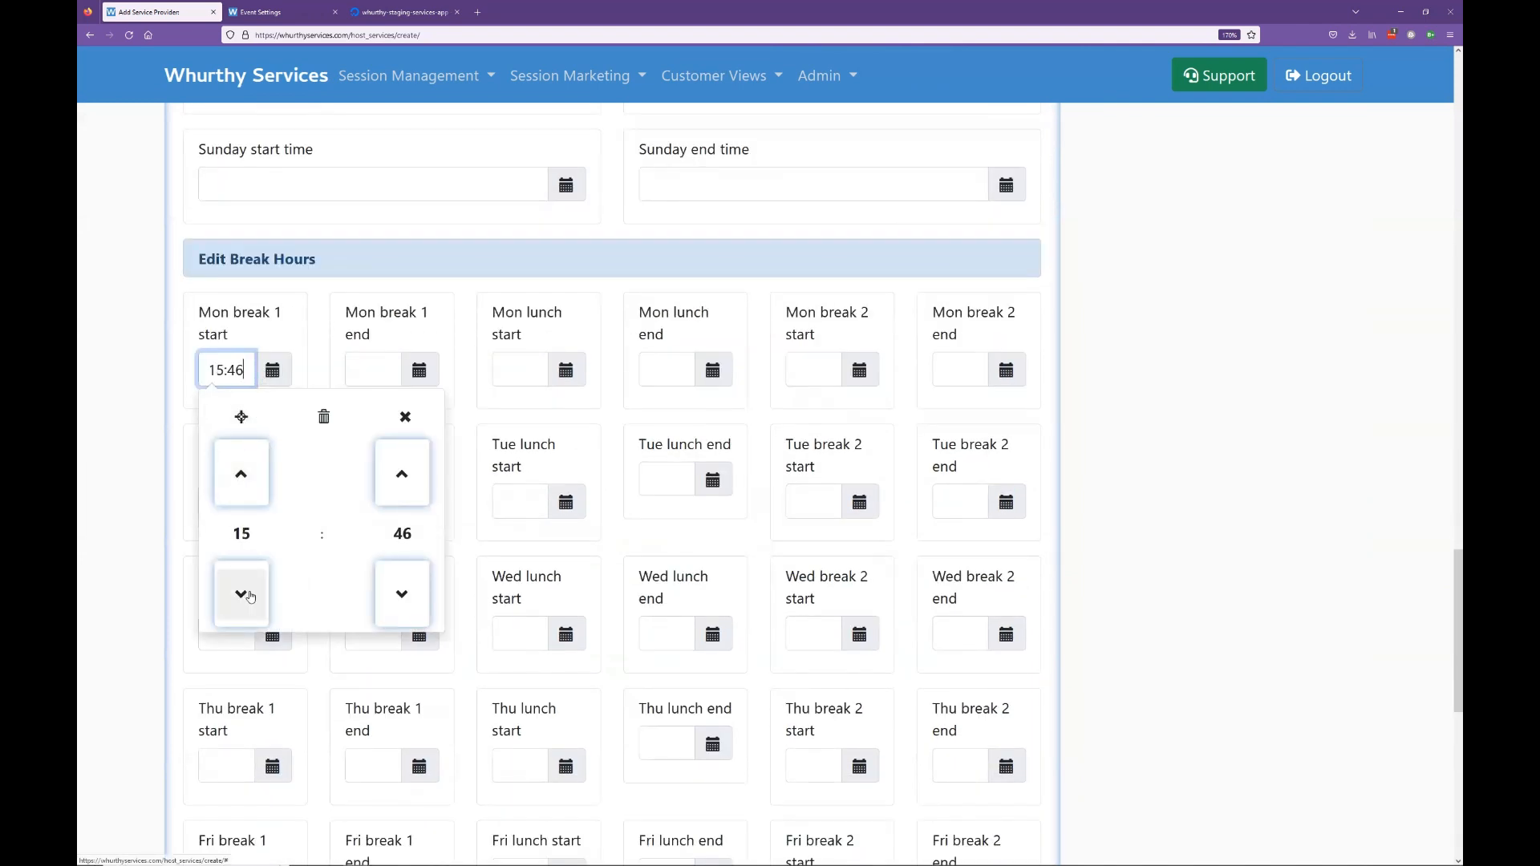
left_click(250, 595)
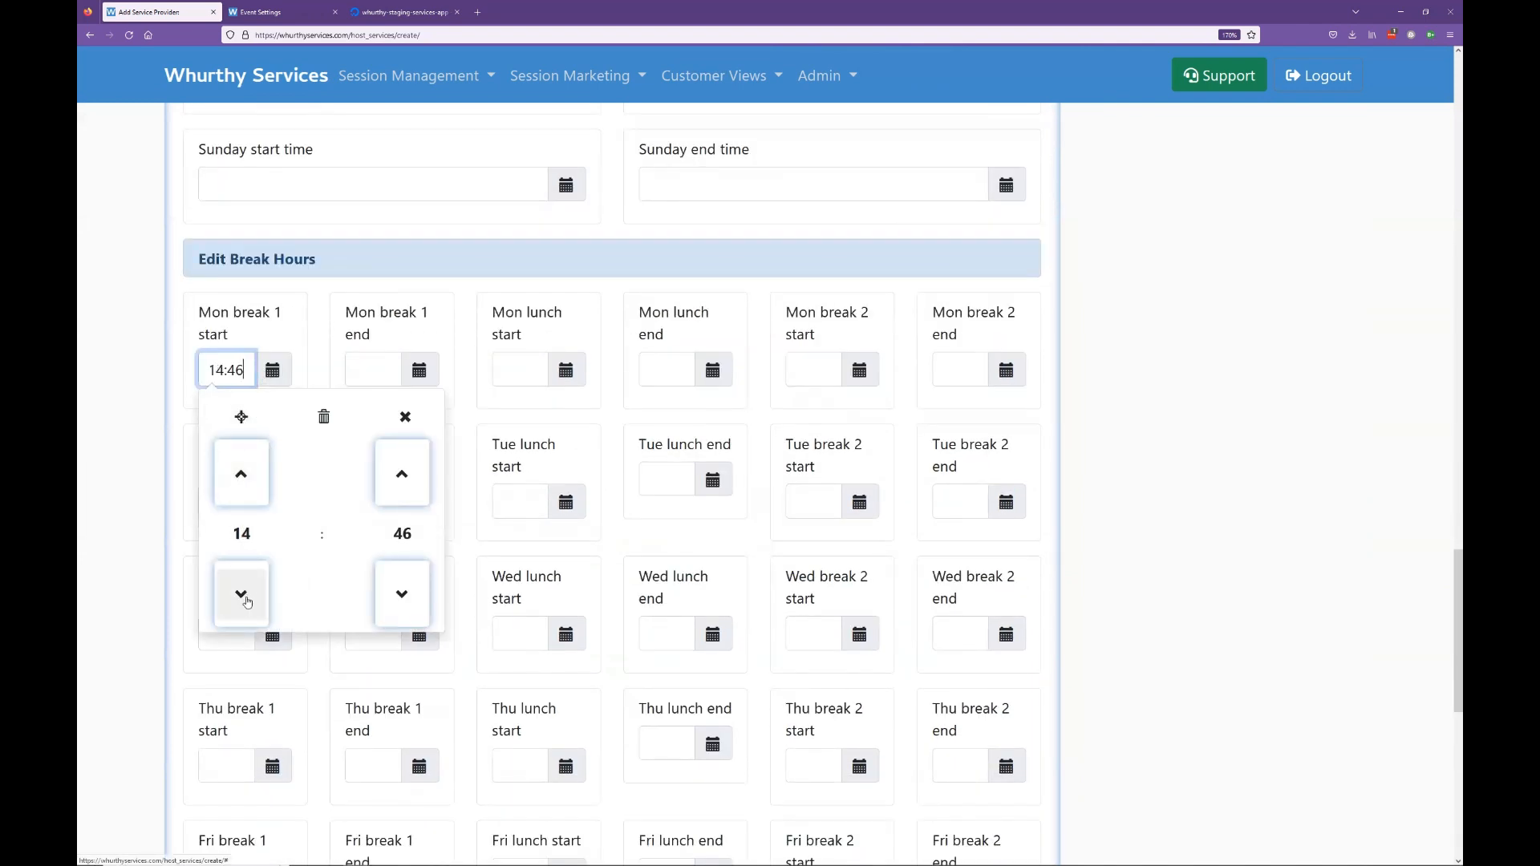
left_click(257, 480)
left_click(403, 533)
left_click(231, 467)
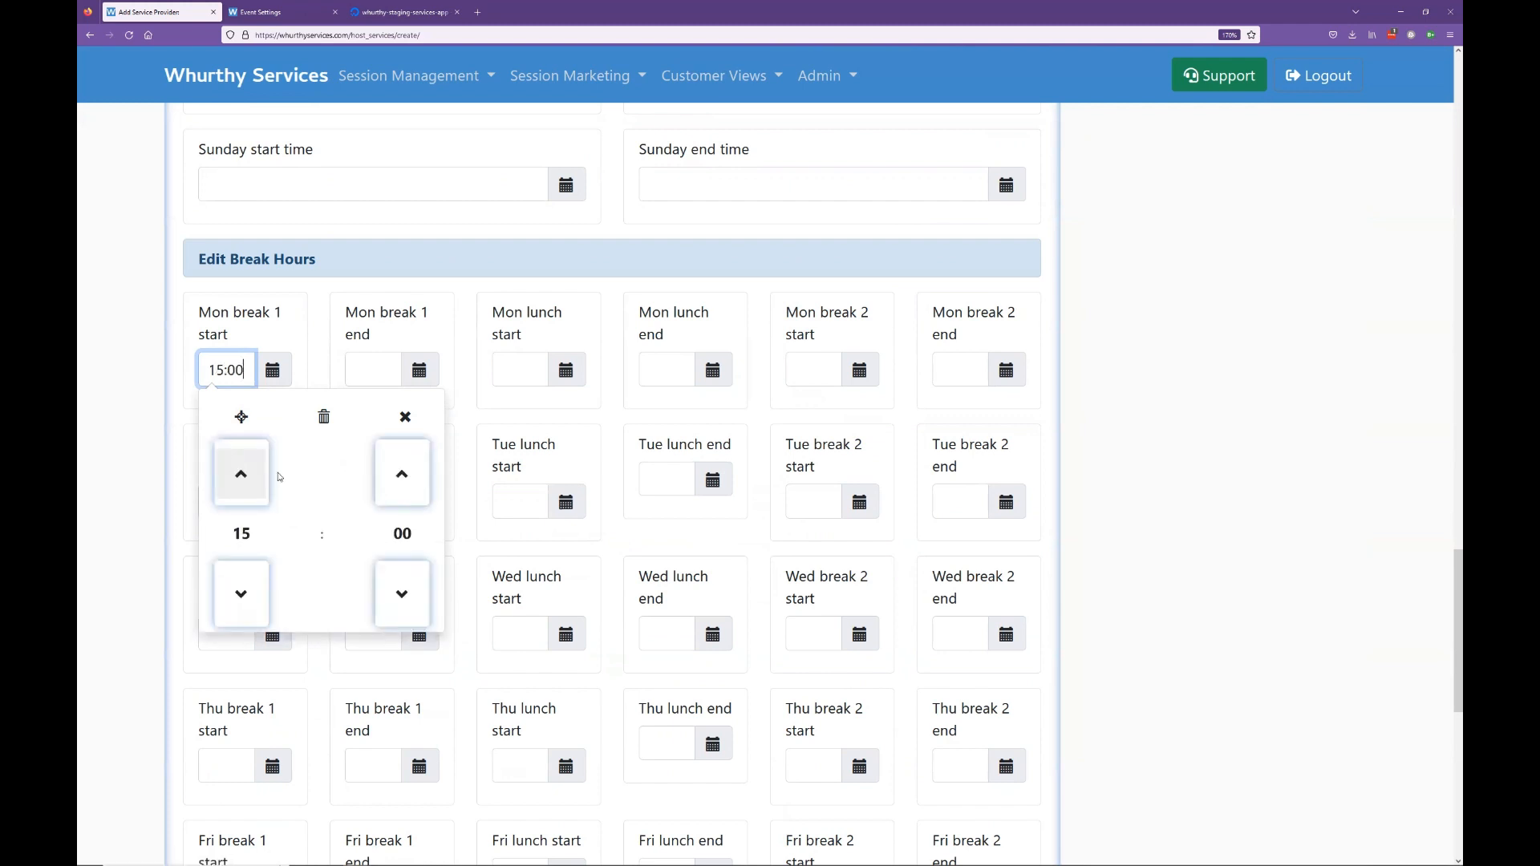
left_click(241, 594)
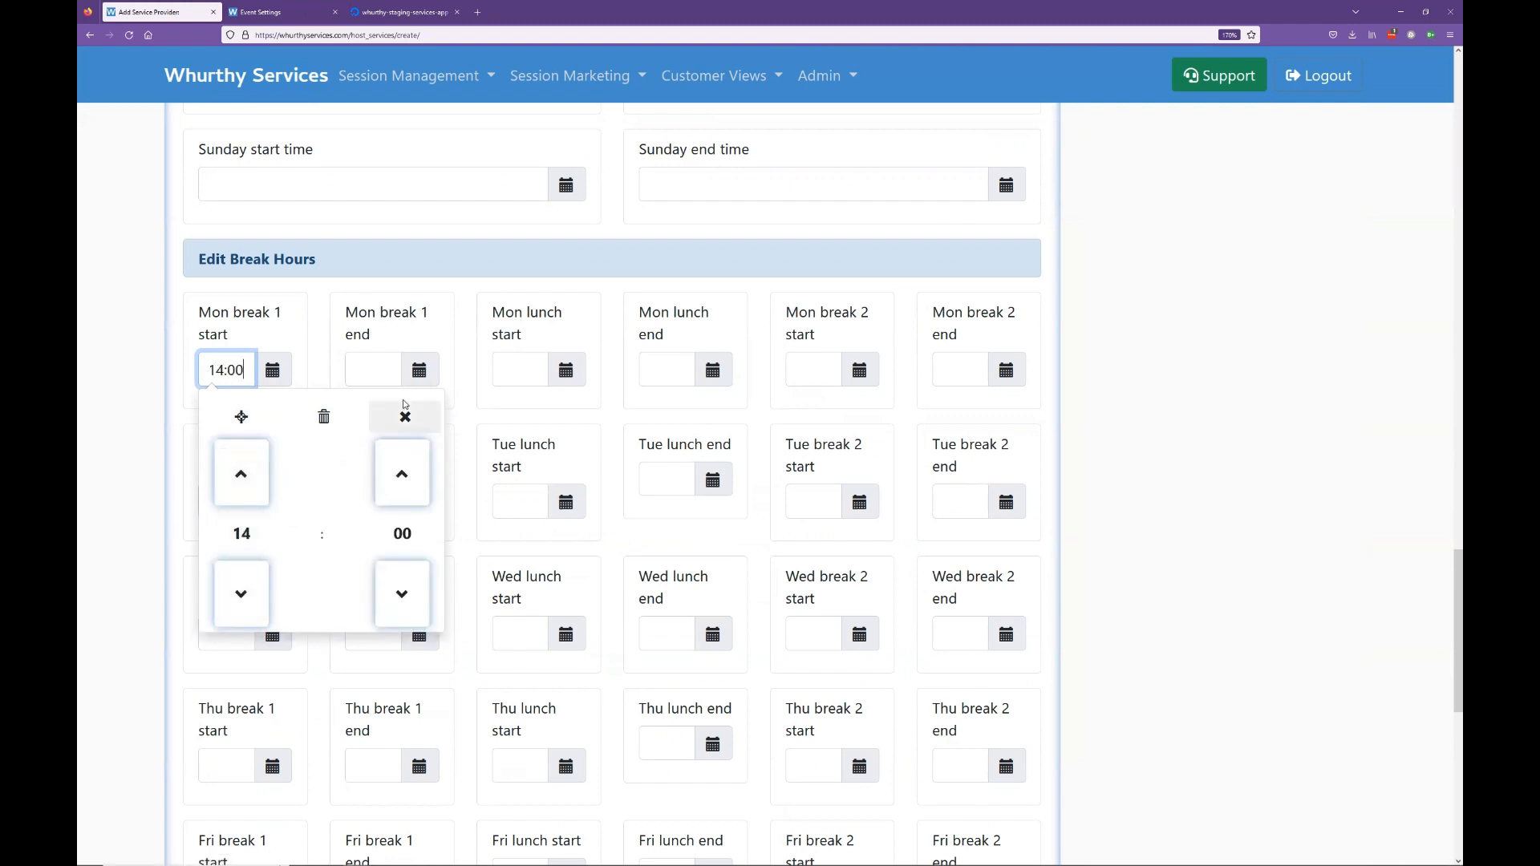
Step: Set Mon break 1 end to 14:15
left_click(417, 373)
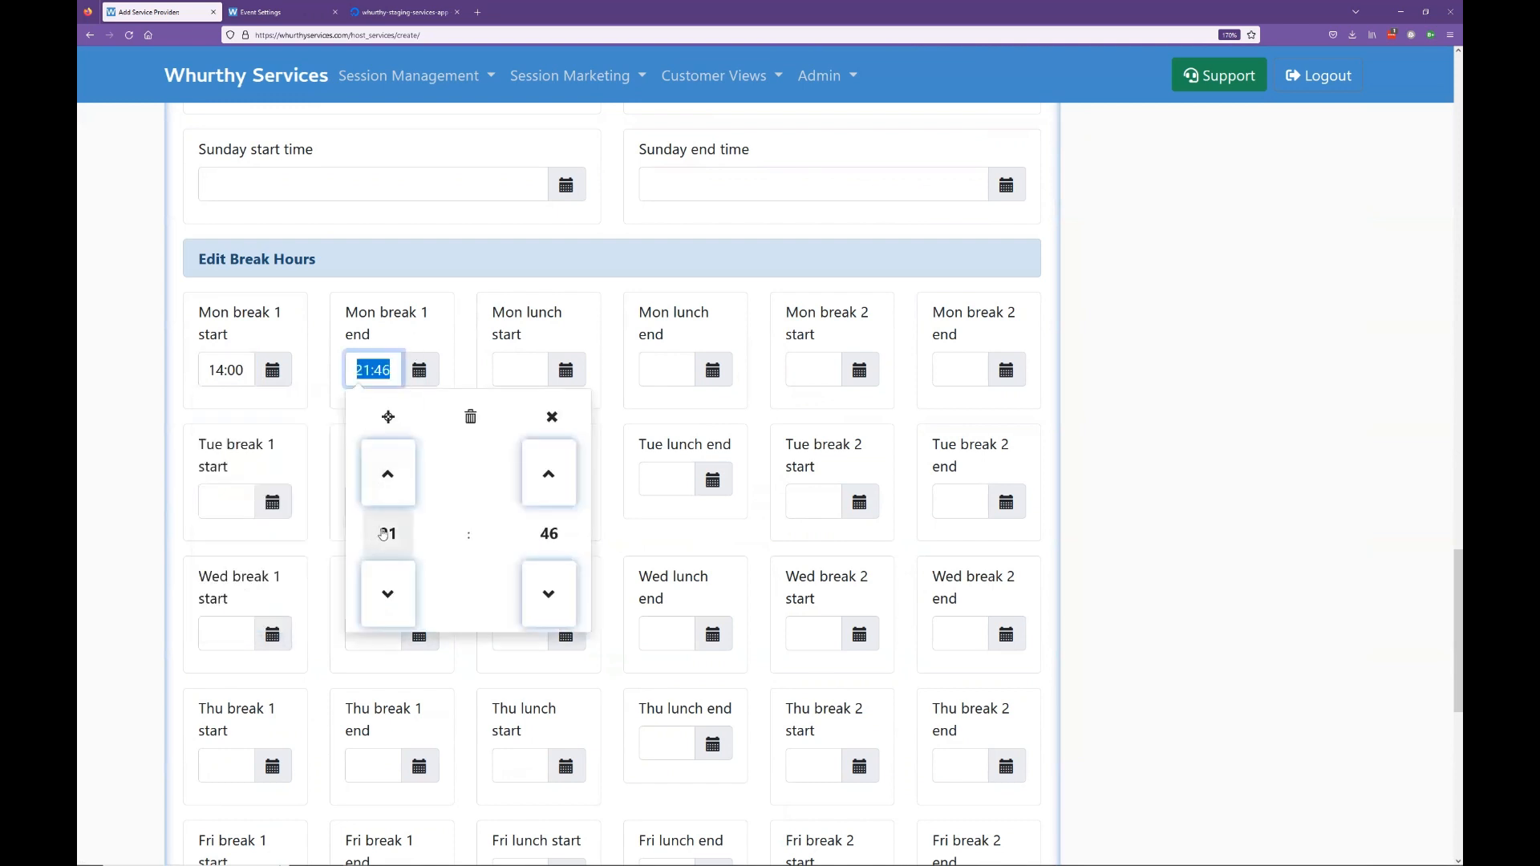
left_click(387, 534)
left_click(500, 534)
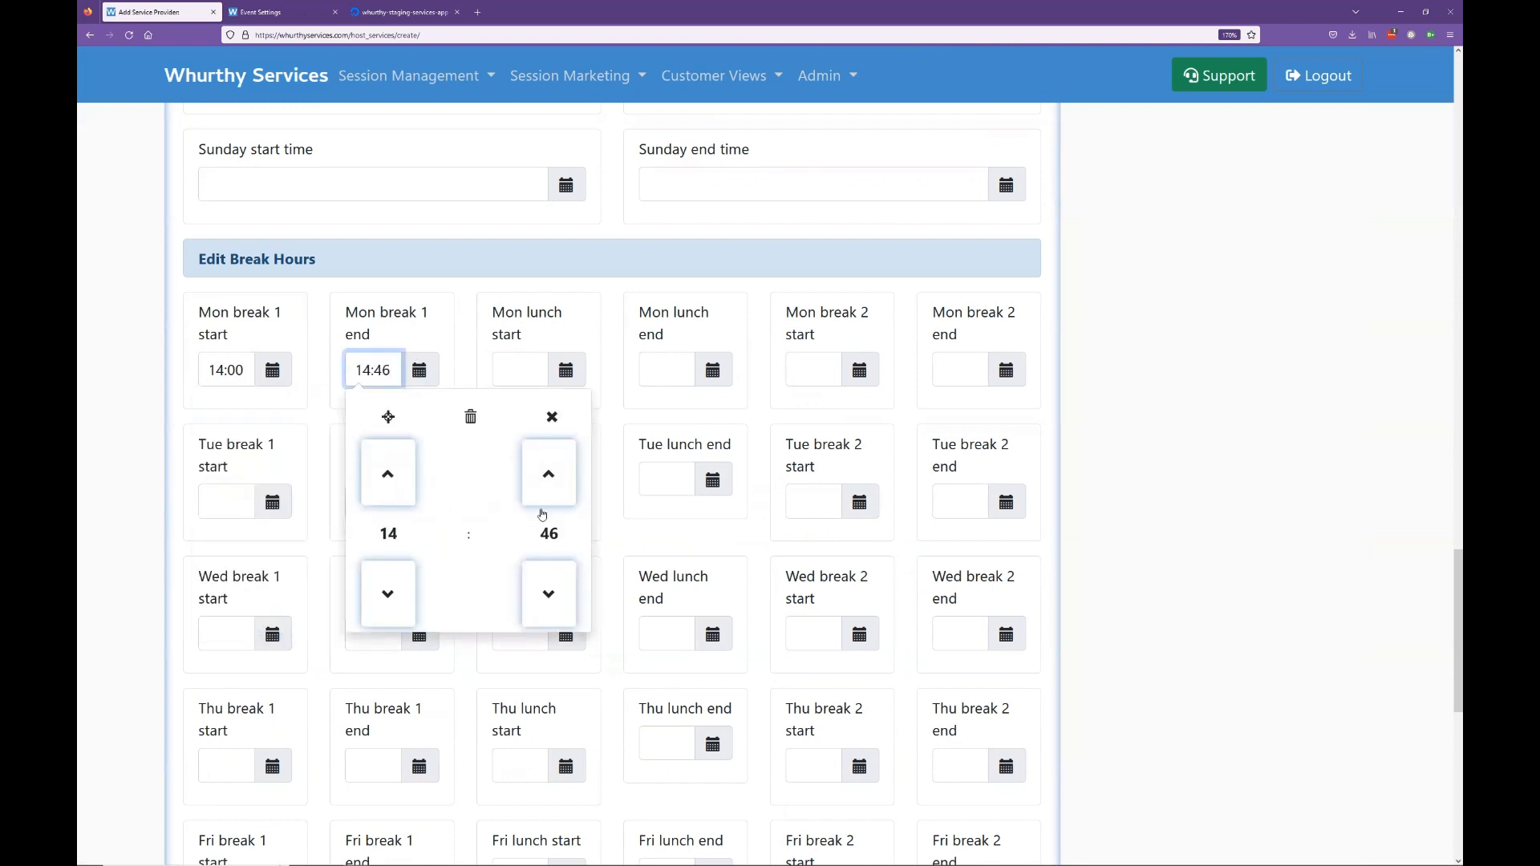
left_click(548, 533)
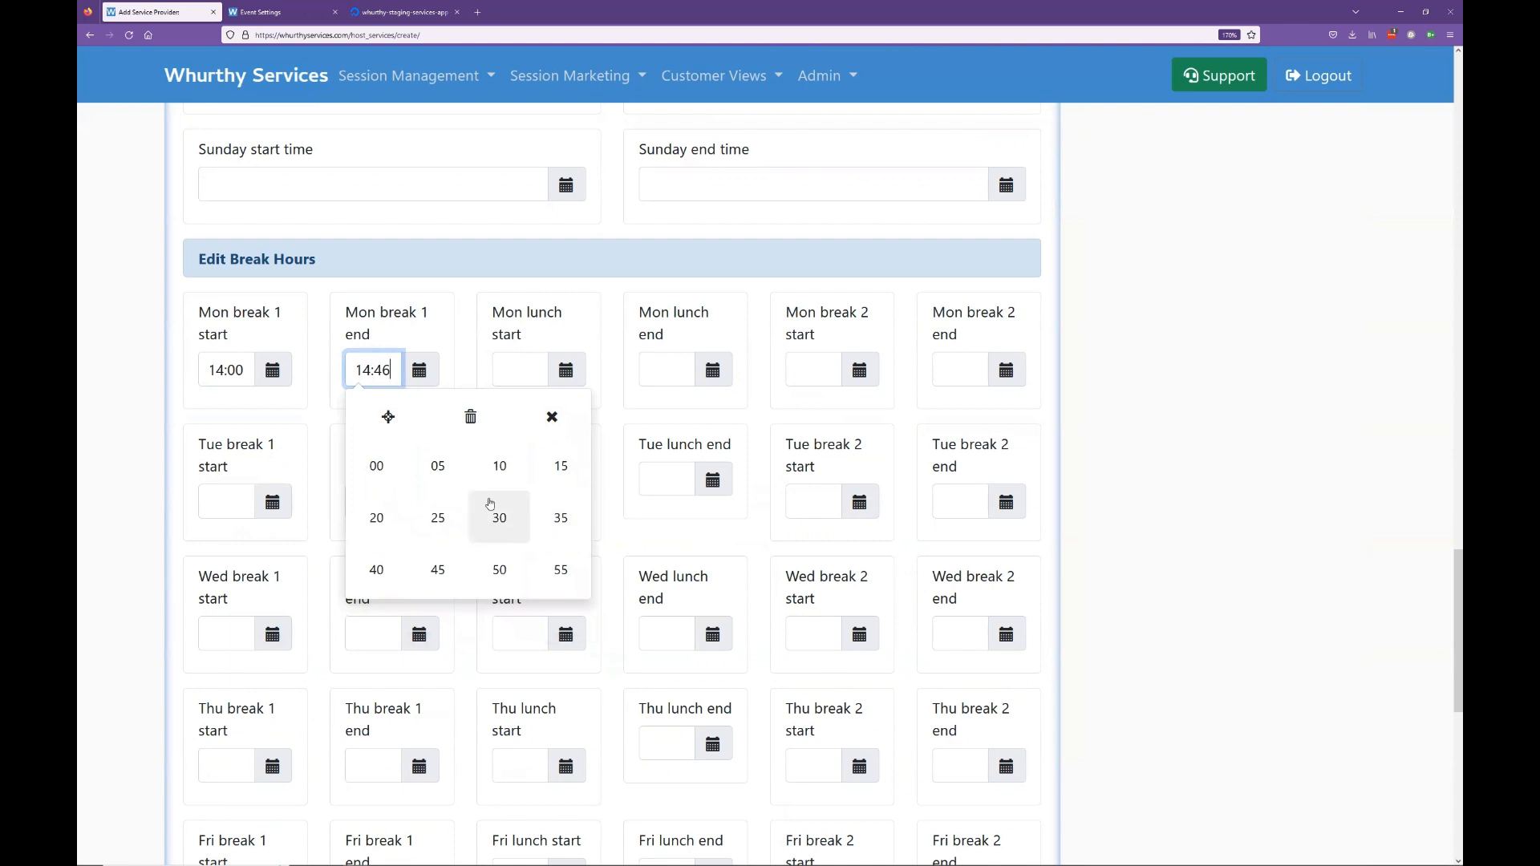
left_click(552, 469)
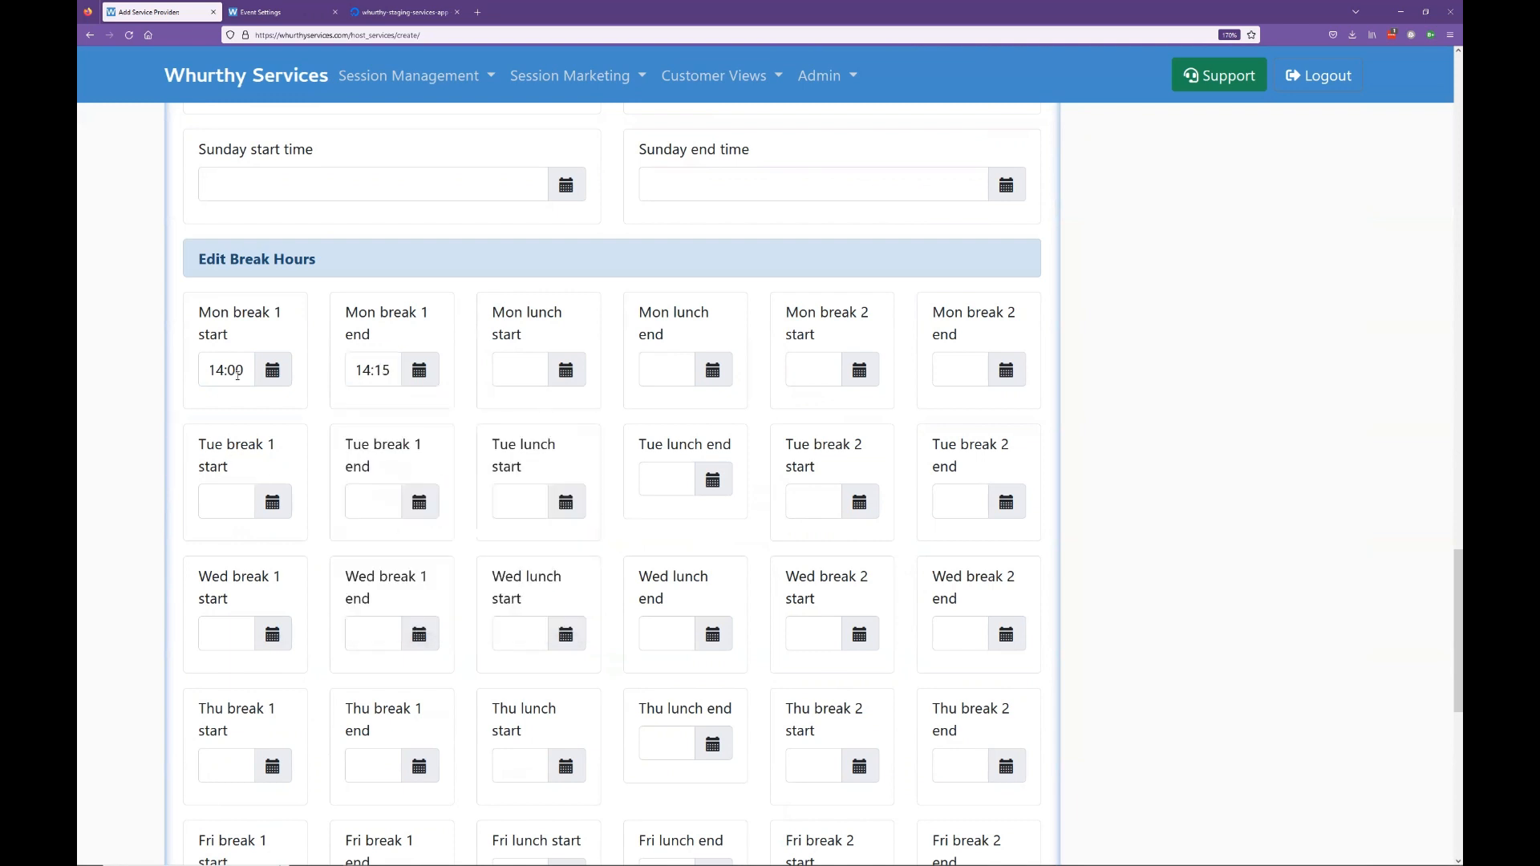
Step: Set Monday lunch to run from 16:00 to 16:30
left_click(572, 369)
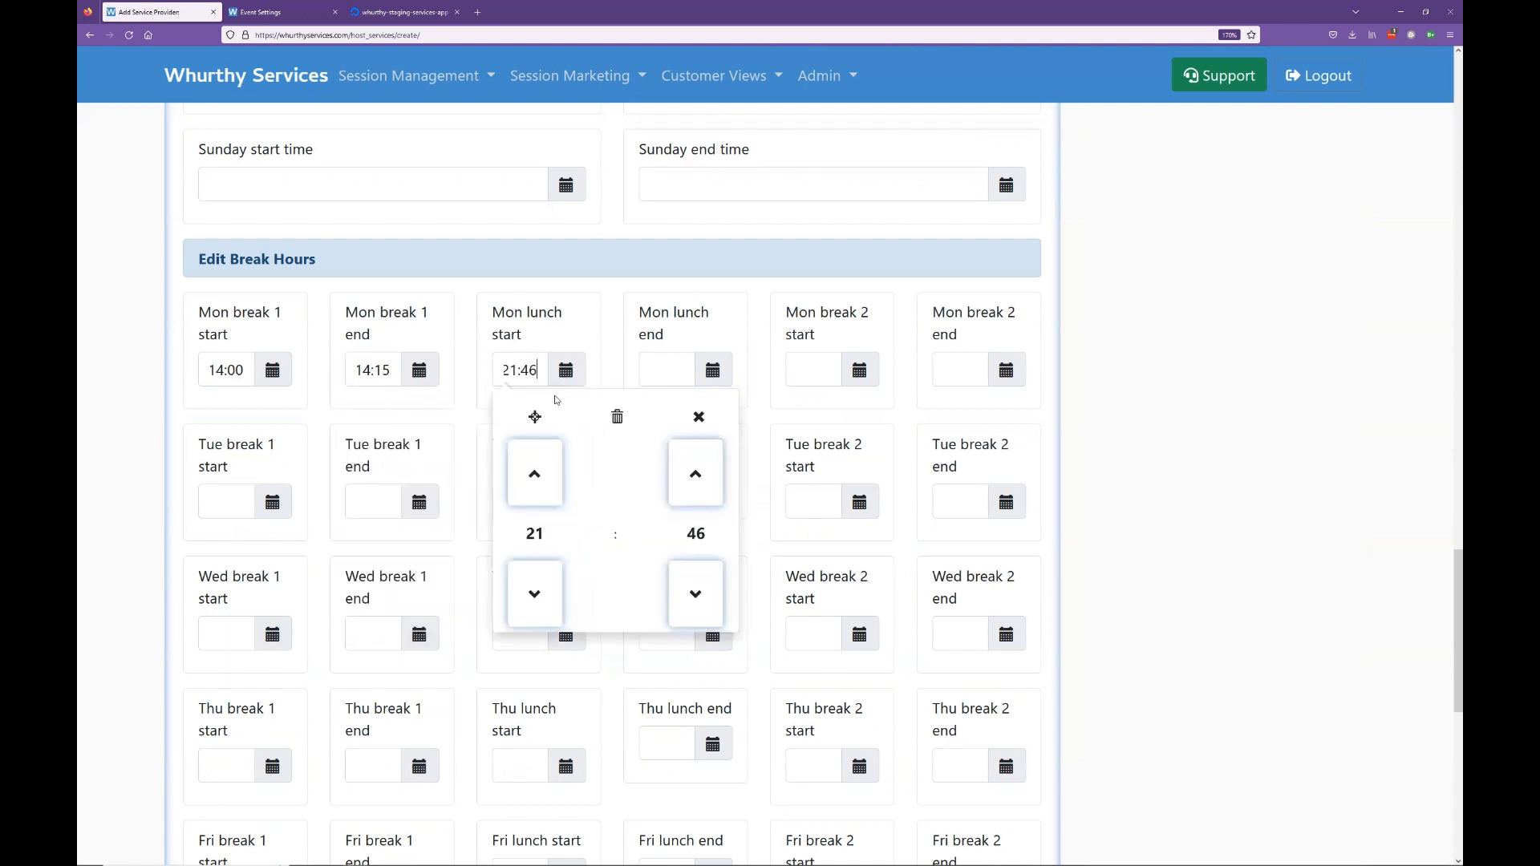
left_click(533, 612)
left_click(533, 613)
left_click(533, 613)
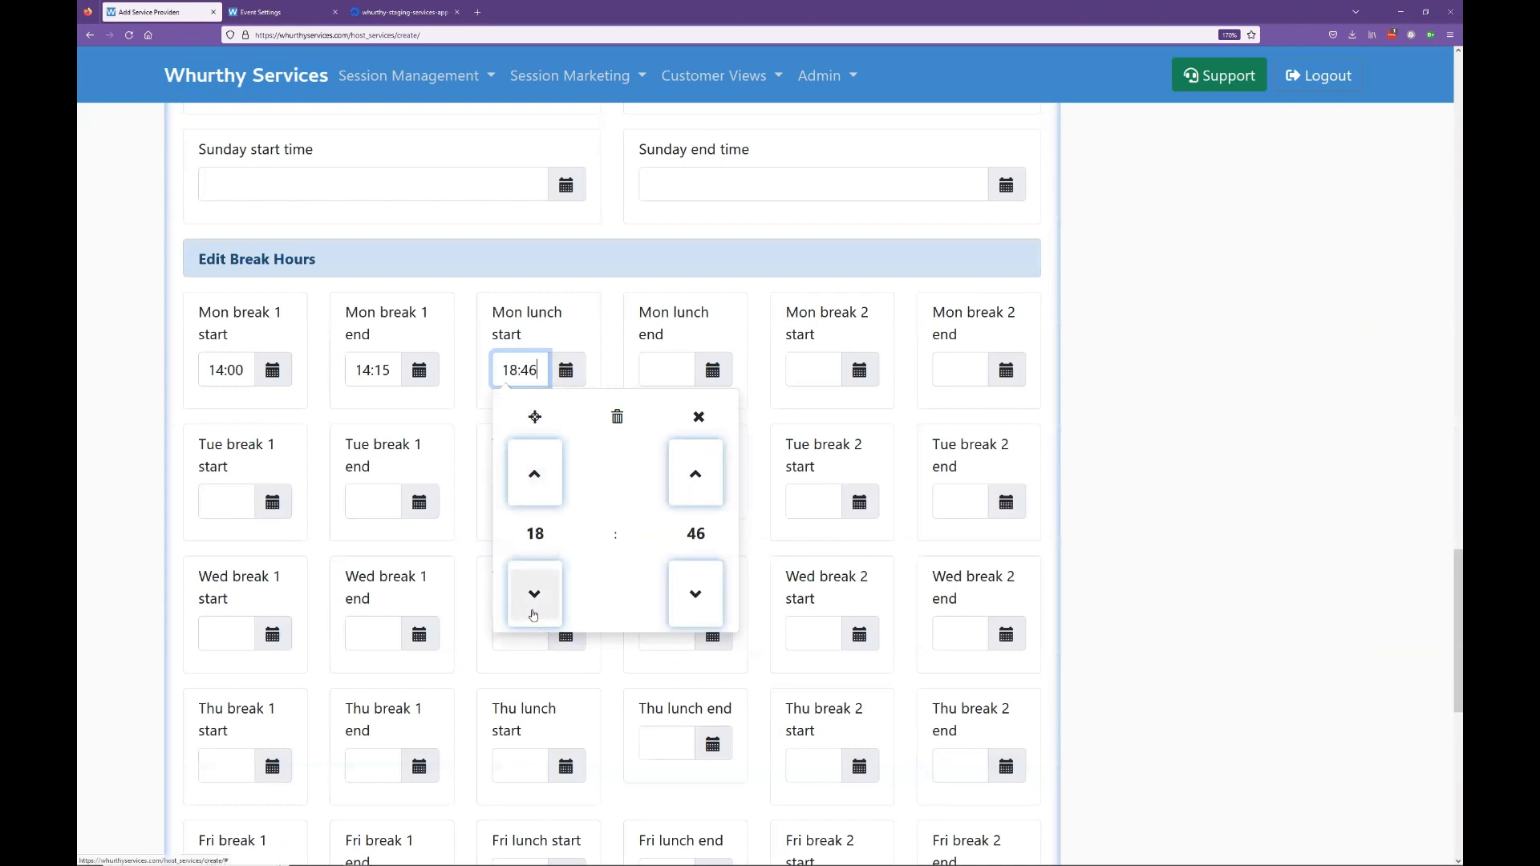
left_click(532, 614)
left_click(532, 614)
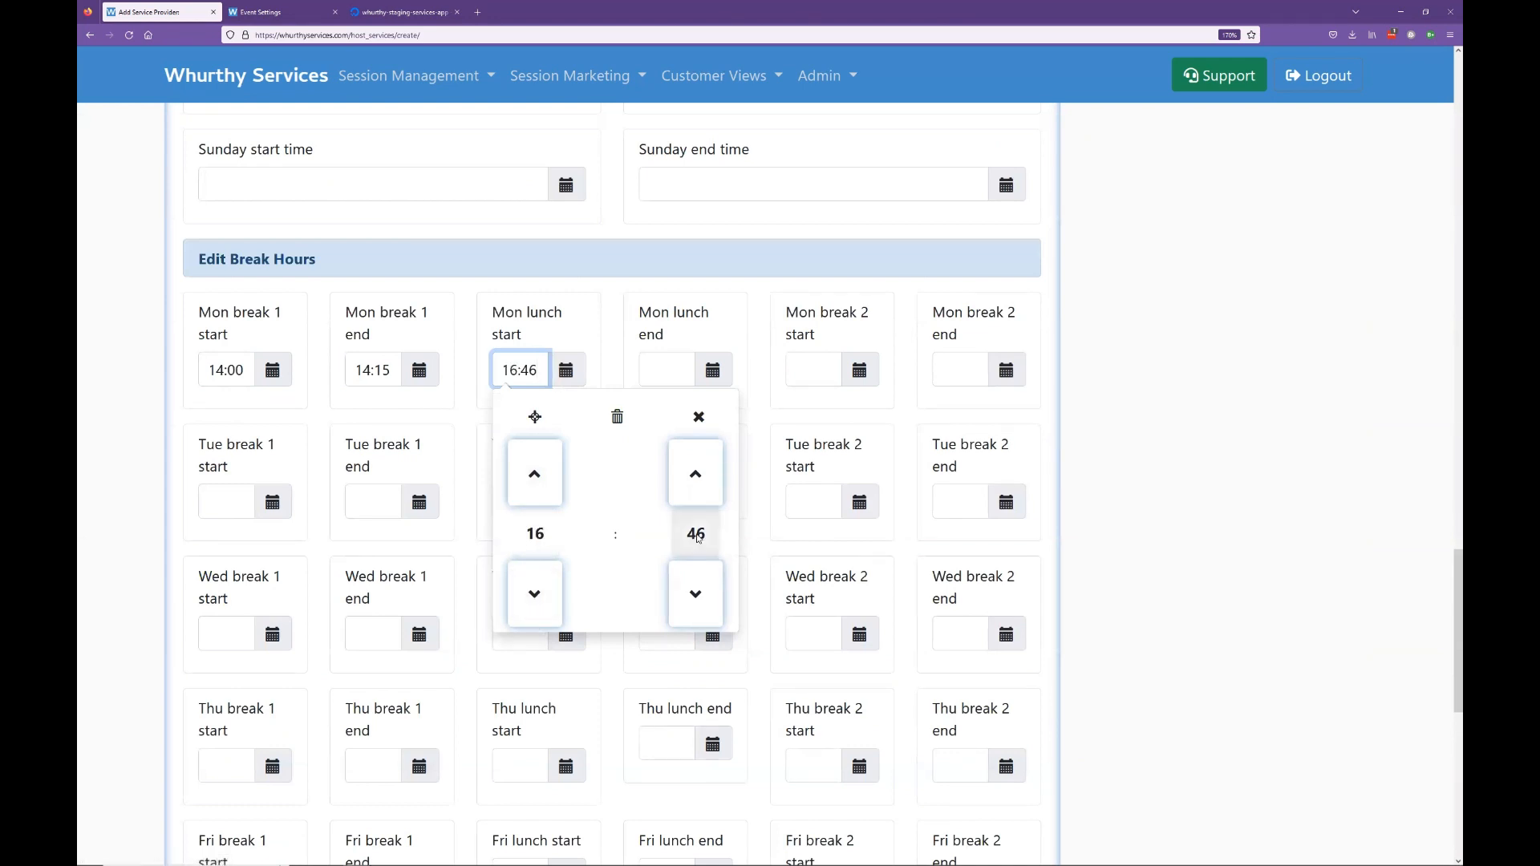
left_click(692, 533)
left_click(523, 466)
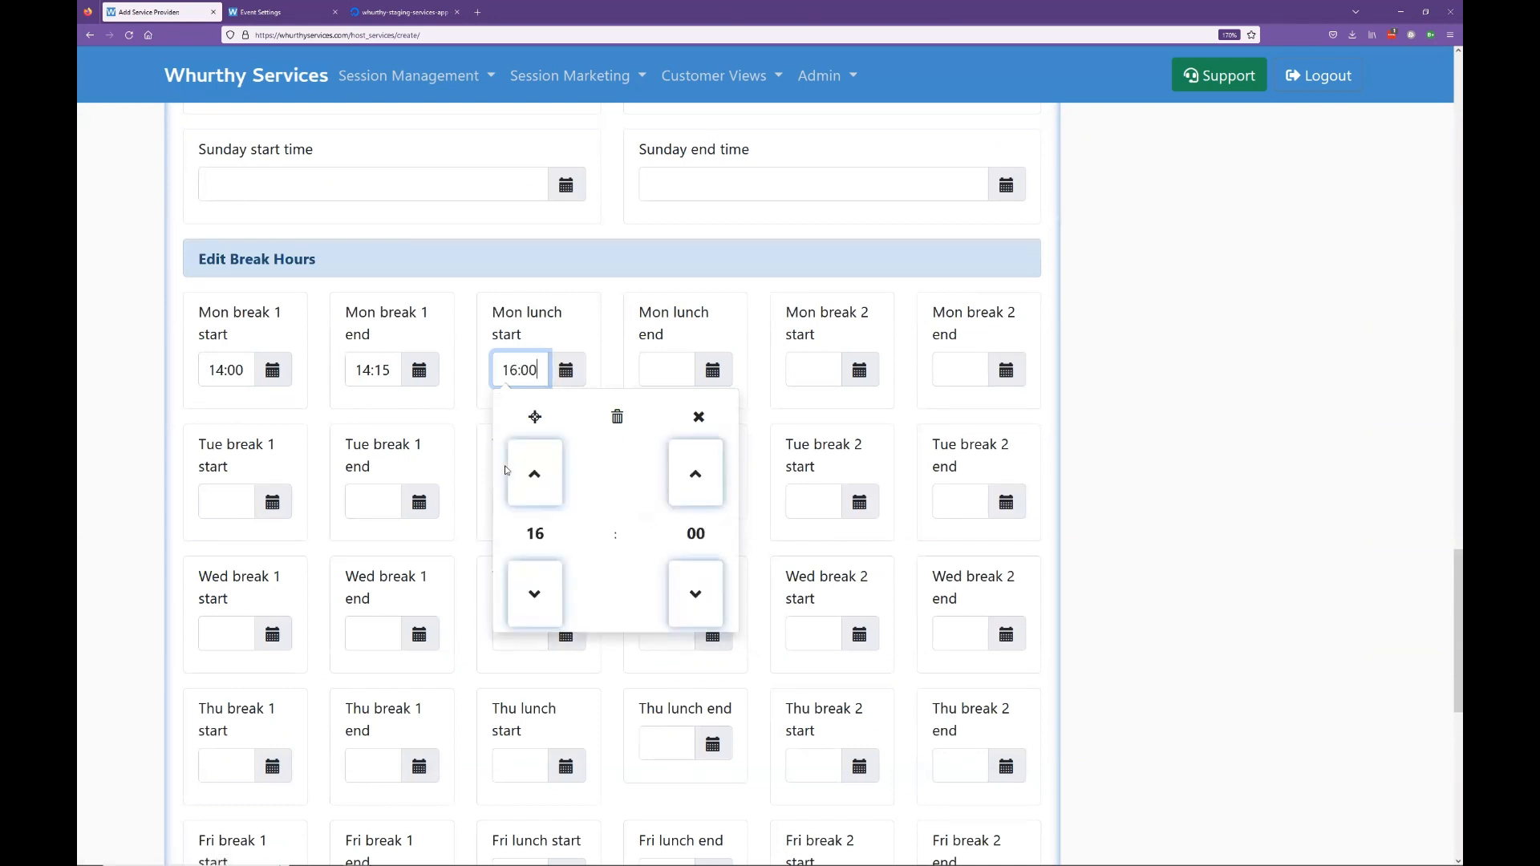
left_click(714, 371)
left_click(681, 592)
left_click(681, 592)
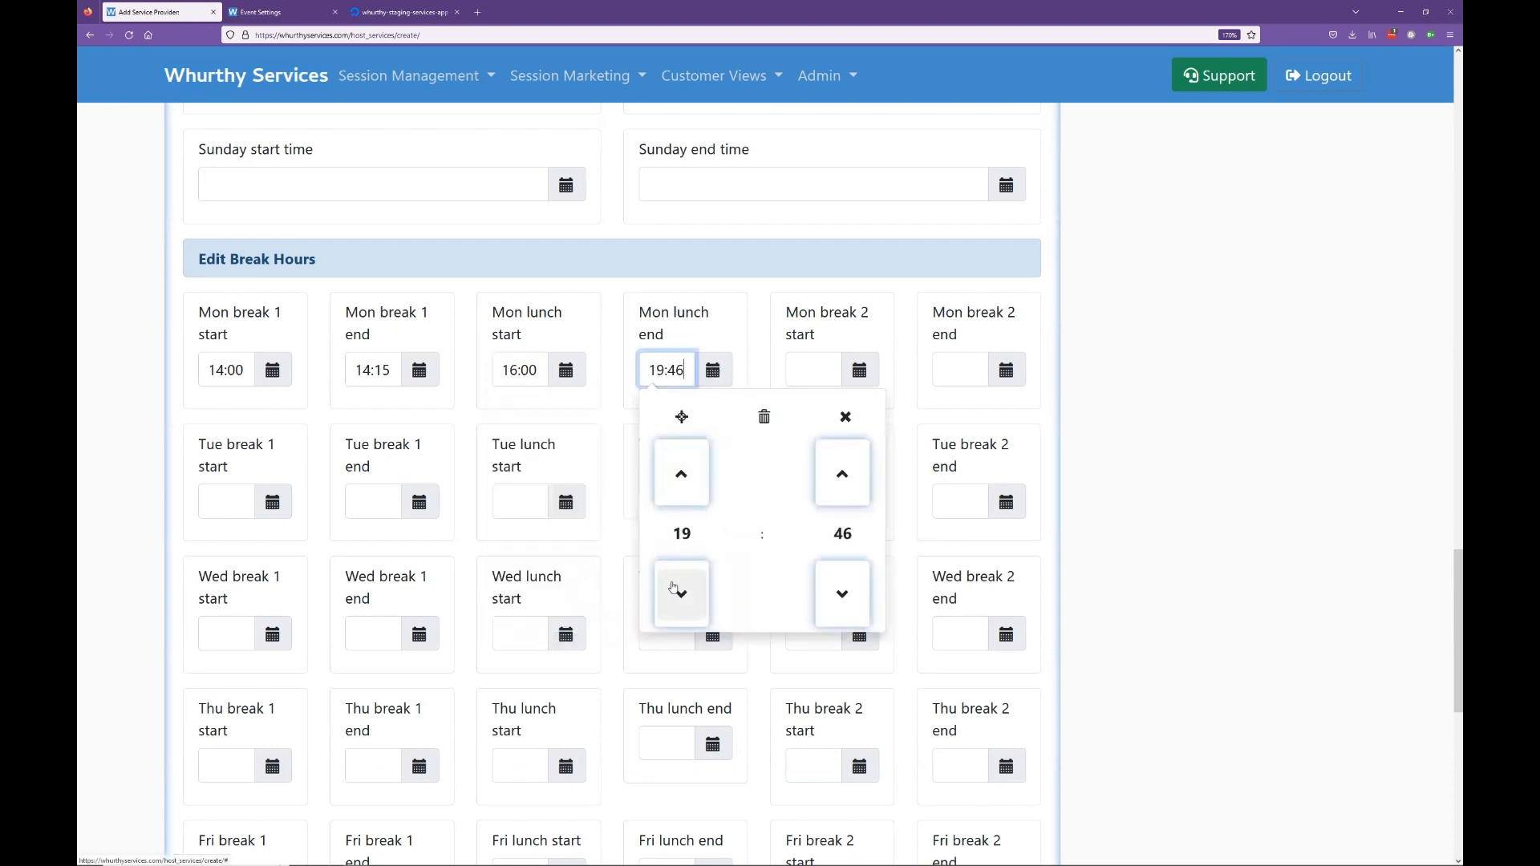
left_click(680, 591)
left_click(679, 591)
left_click(680, 591)
left_click(839, 532)
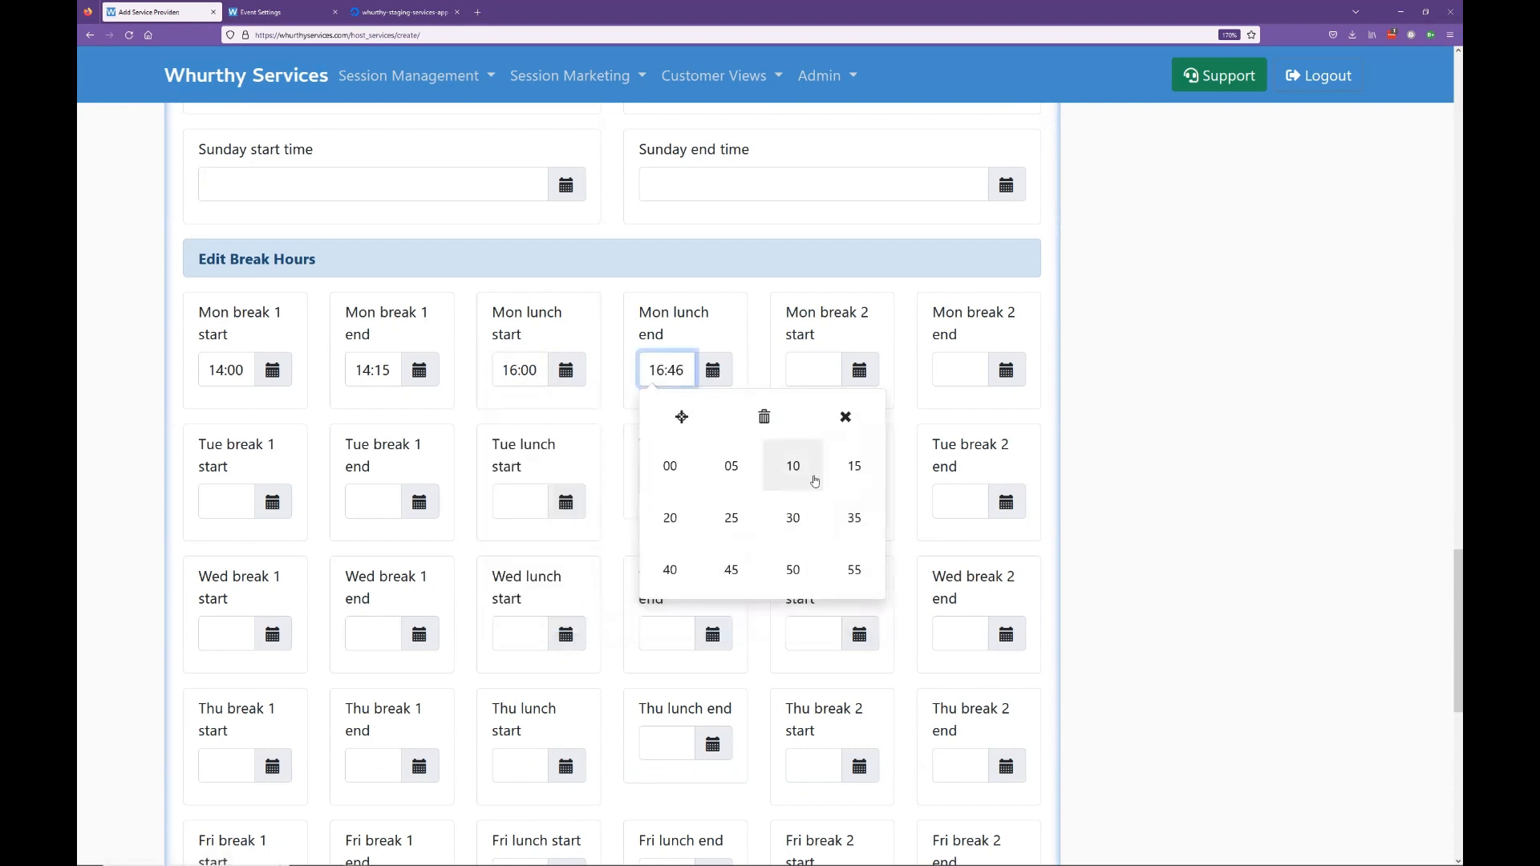
left_click(793, 519)
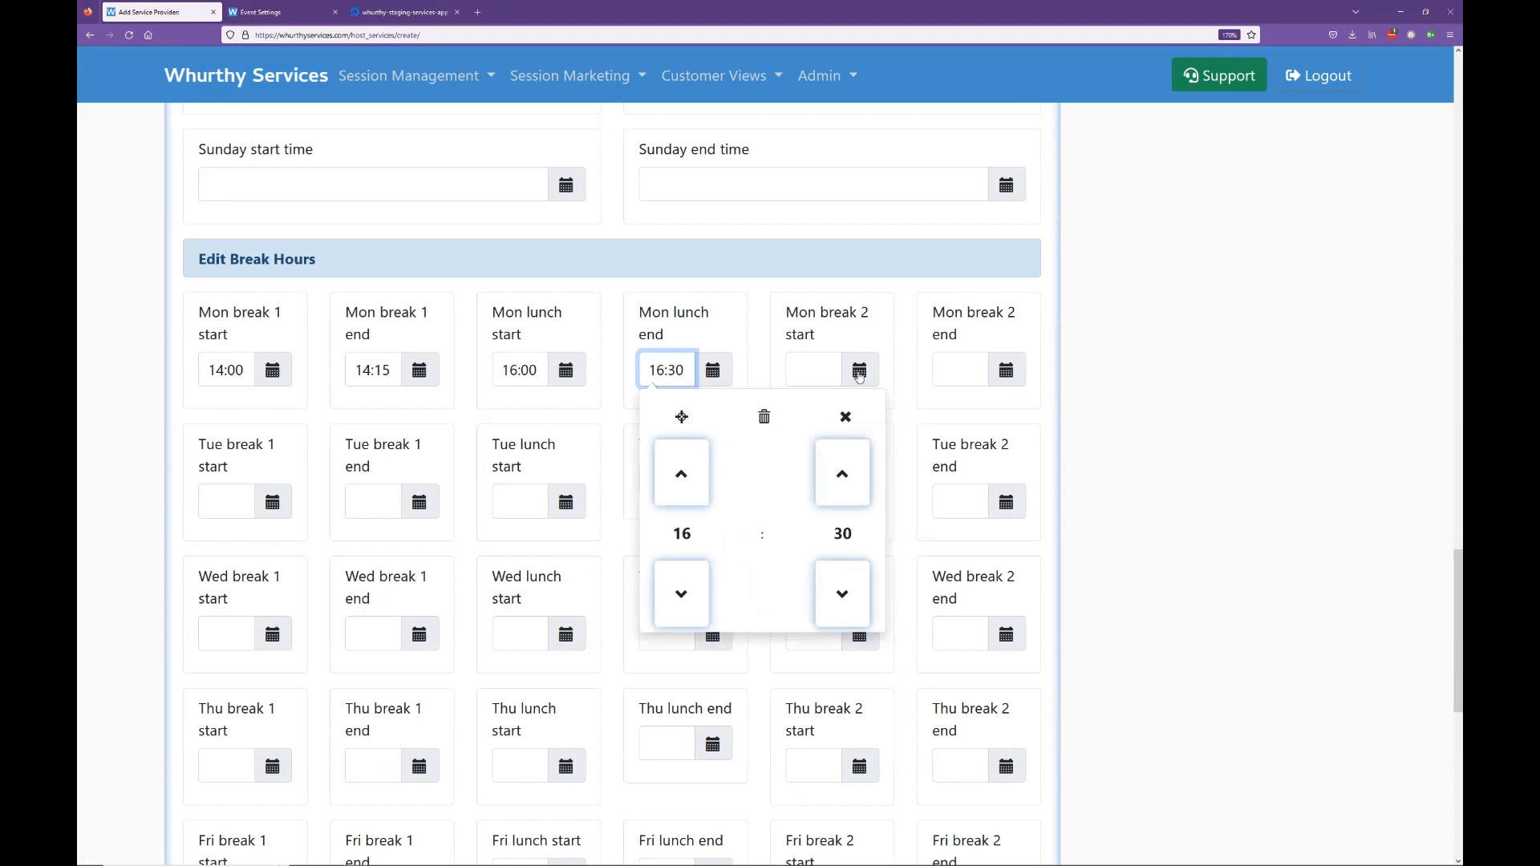
Step: Fill in a Mon break 2 start time, leaving it at 21:47
left_click(858, 373)
left_click(831, 533)
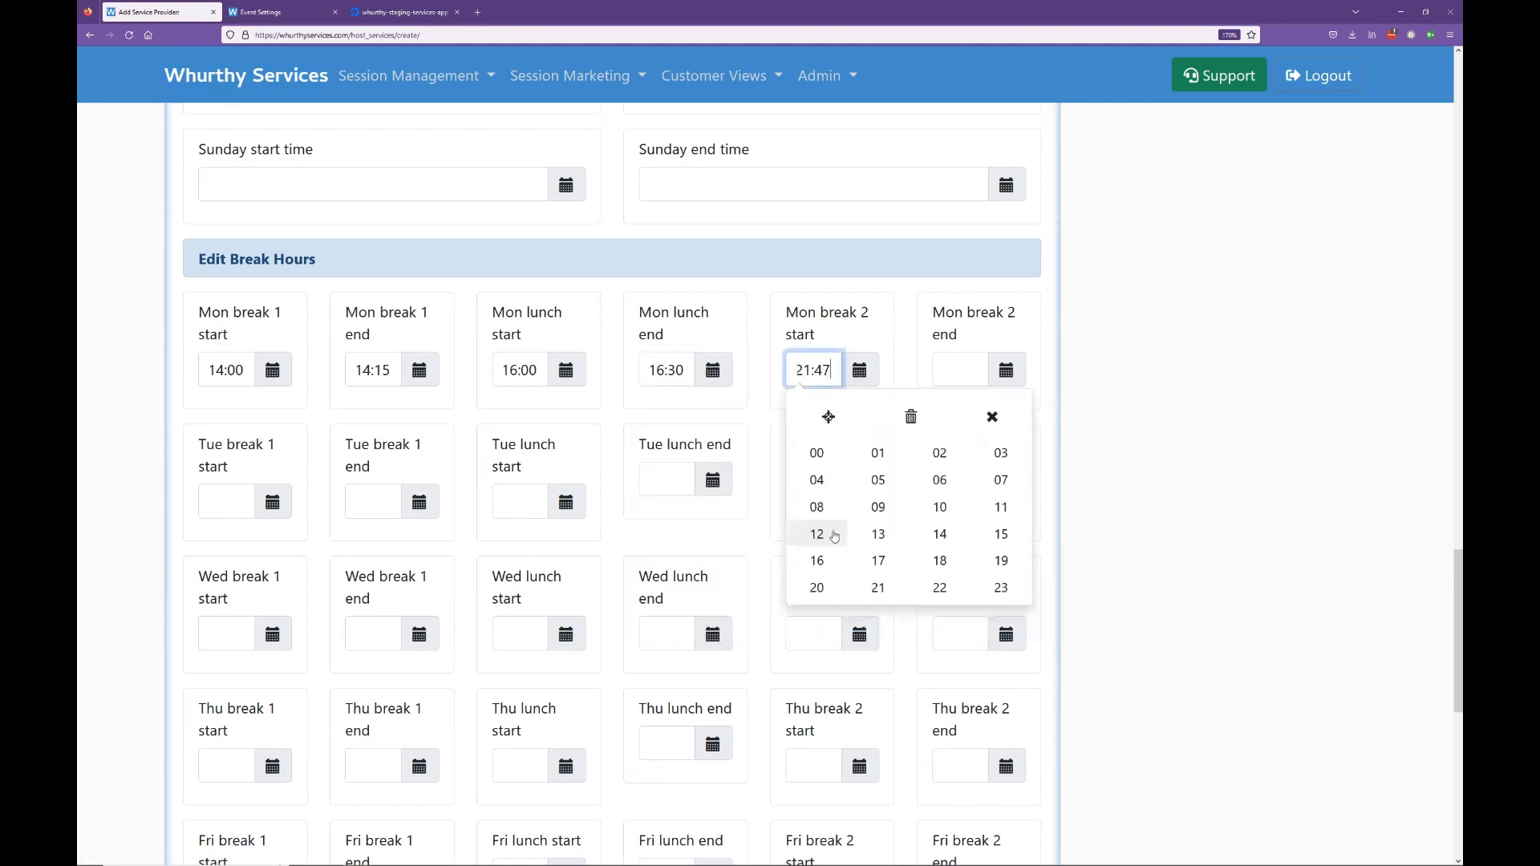
left_click(1147, 376)
scroll(1043, 401, "up", 10)
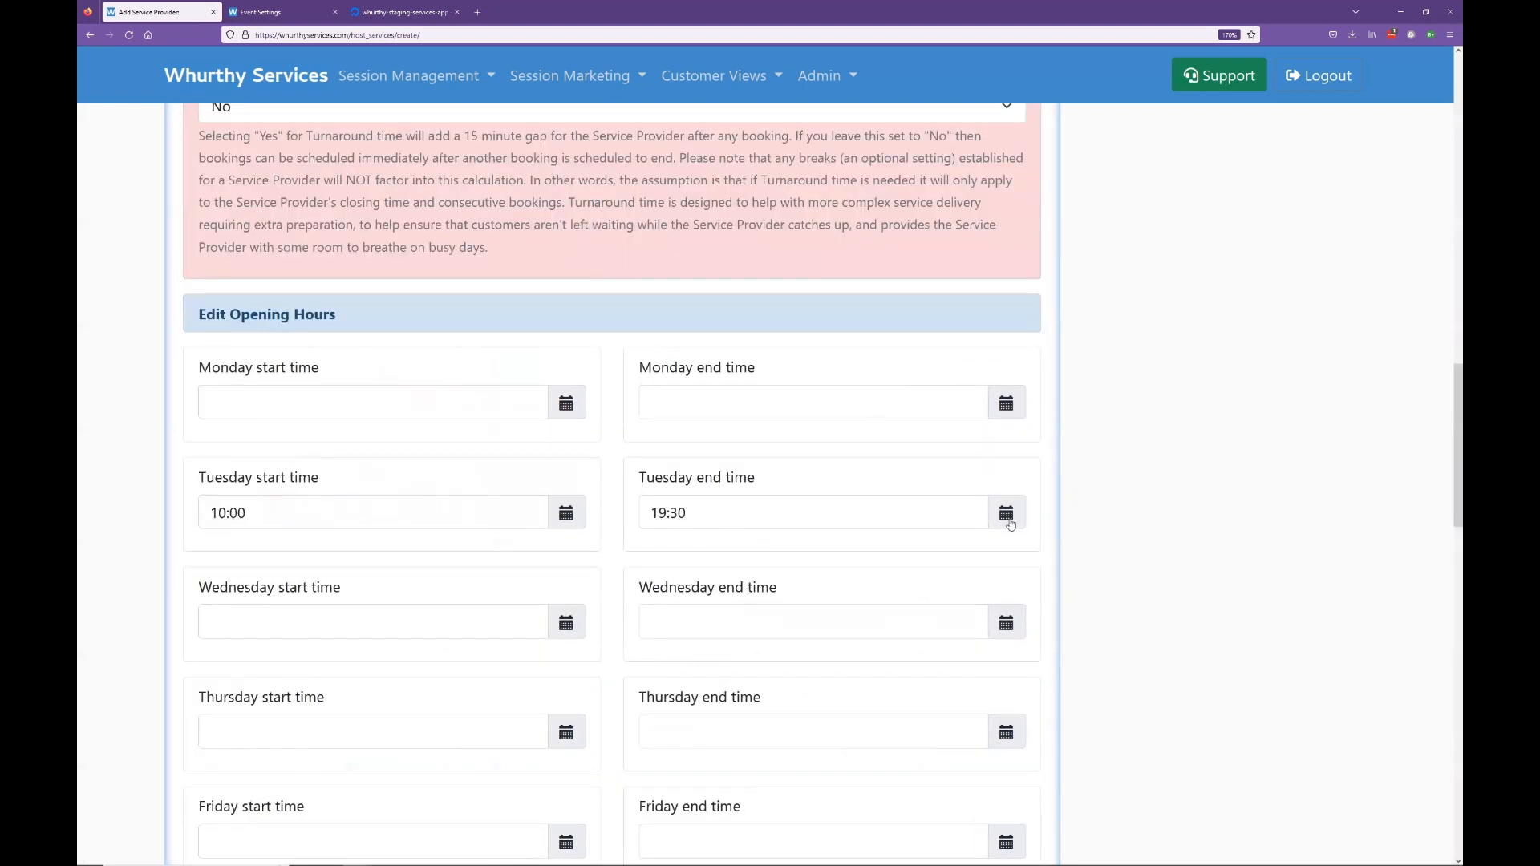
Step: Change Tuesday's end time to 20:30
left_click(1006, 515)
left_click(681, 616)
left_click(681, 617)
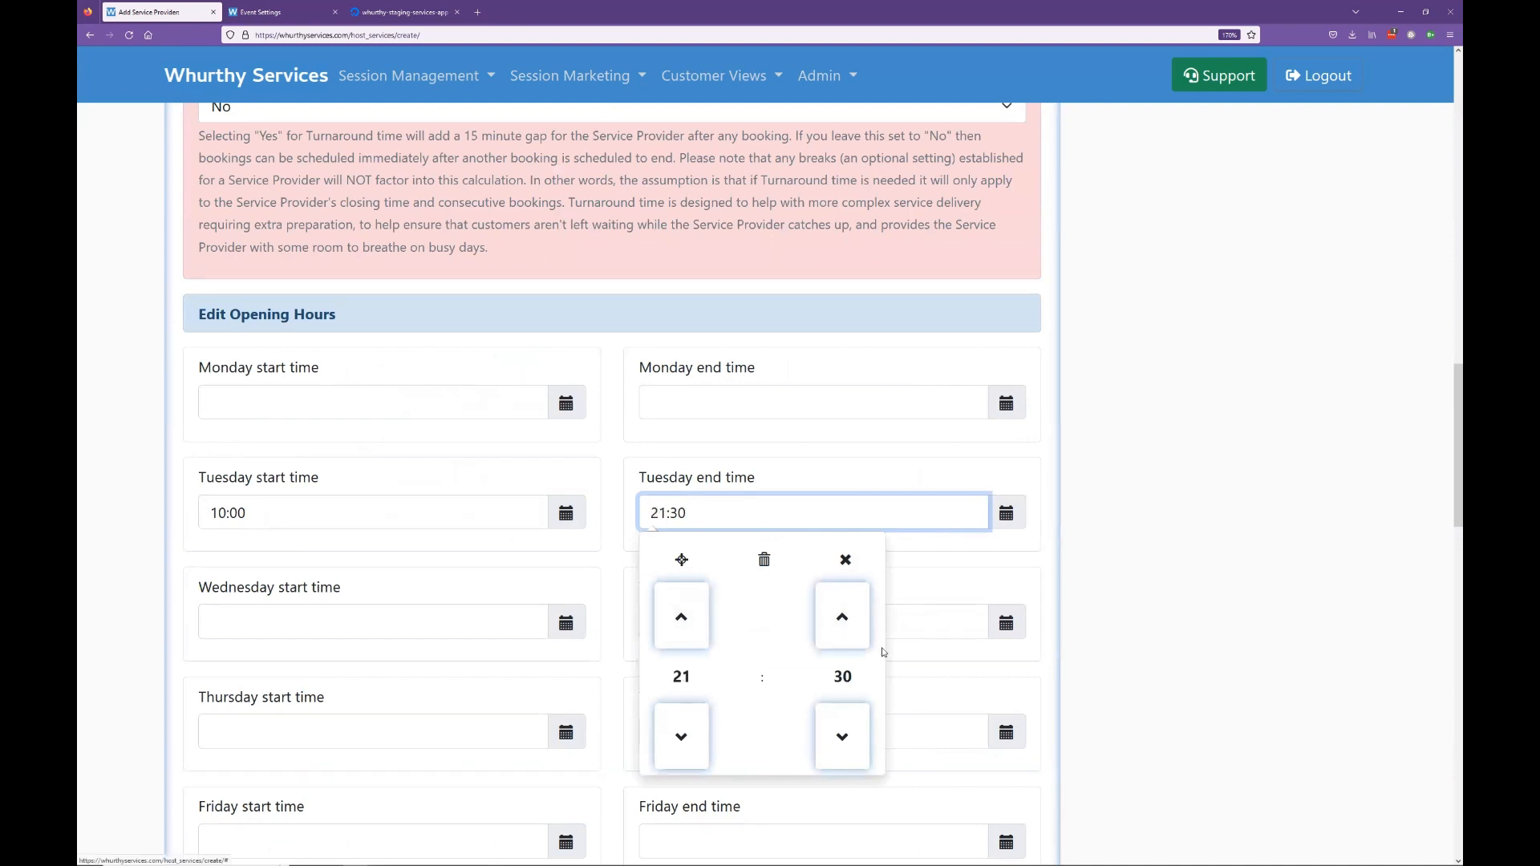
left_click(681, 736)
left_click(1170, 636)
scroll(1193, 622, "down", 8)
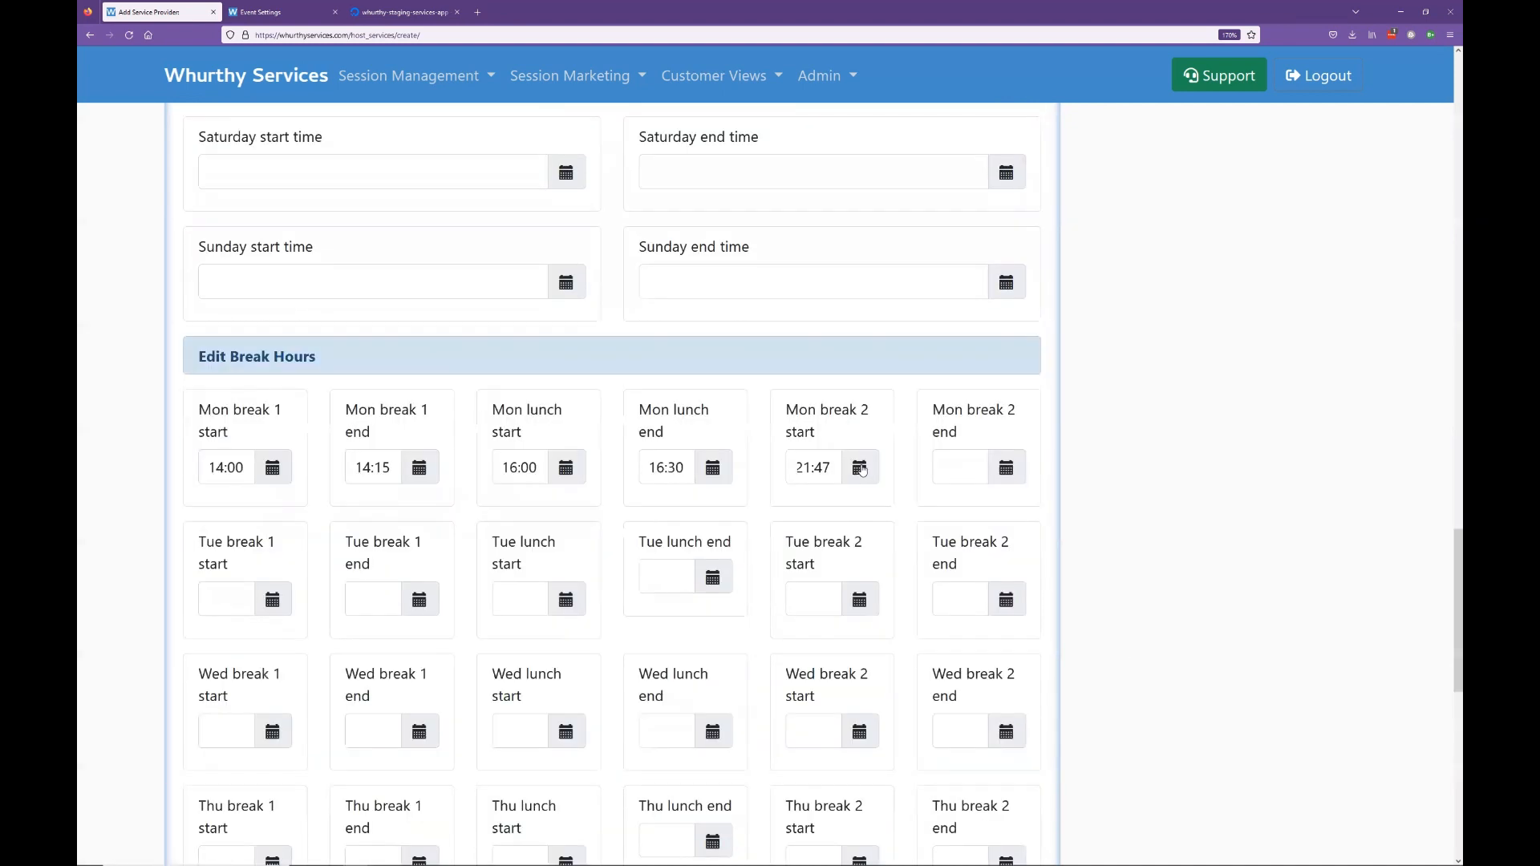
Step: Set Mon break 2 start to 18:00
left_click(861, 469)
left_click(835, 693)
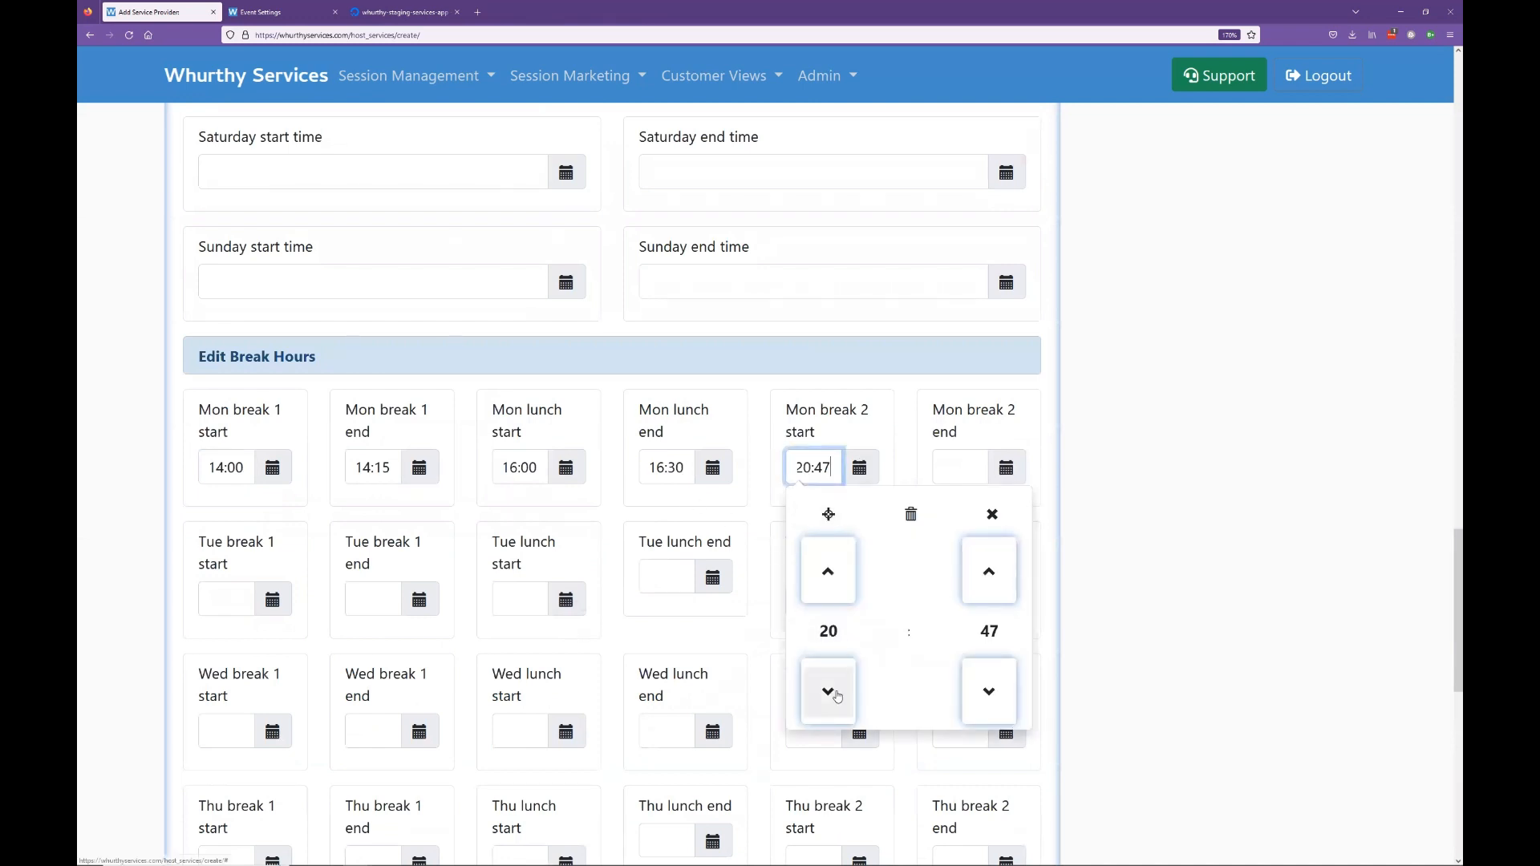
left_click(835, 693)
left_click(832, 691)
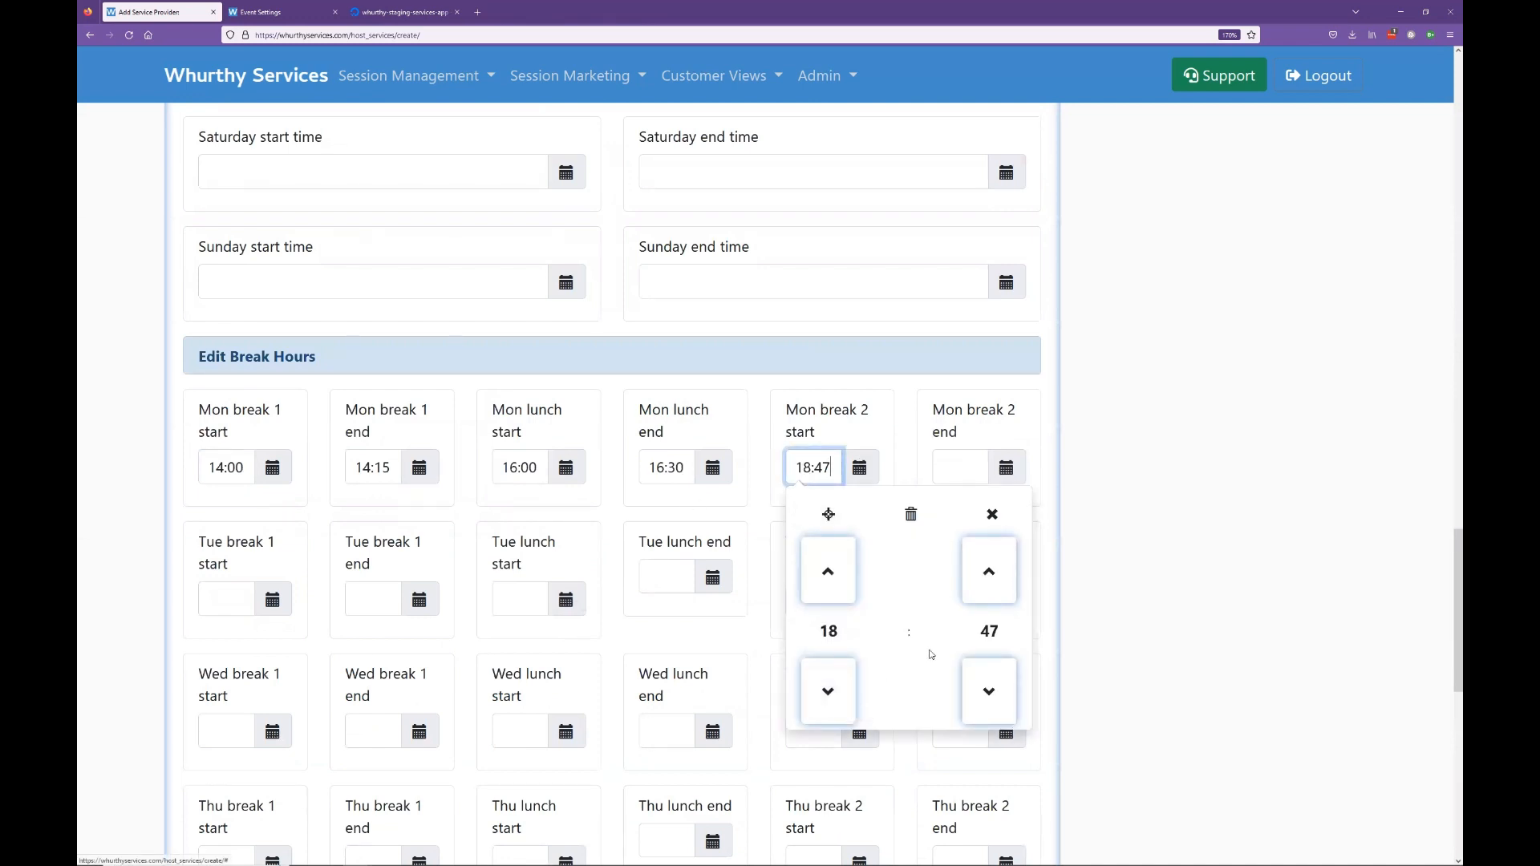
left_click(989, 631)
left_click(817, 563)
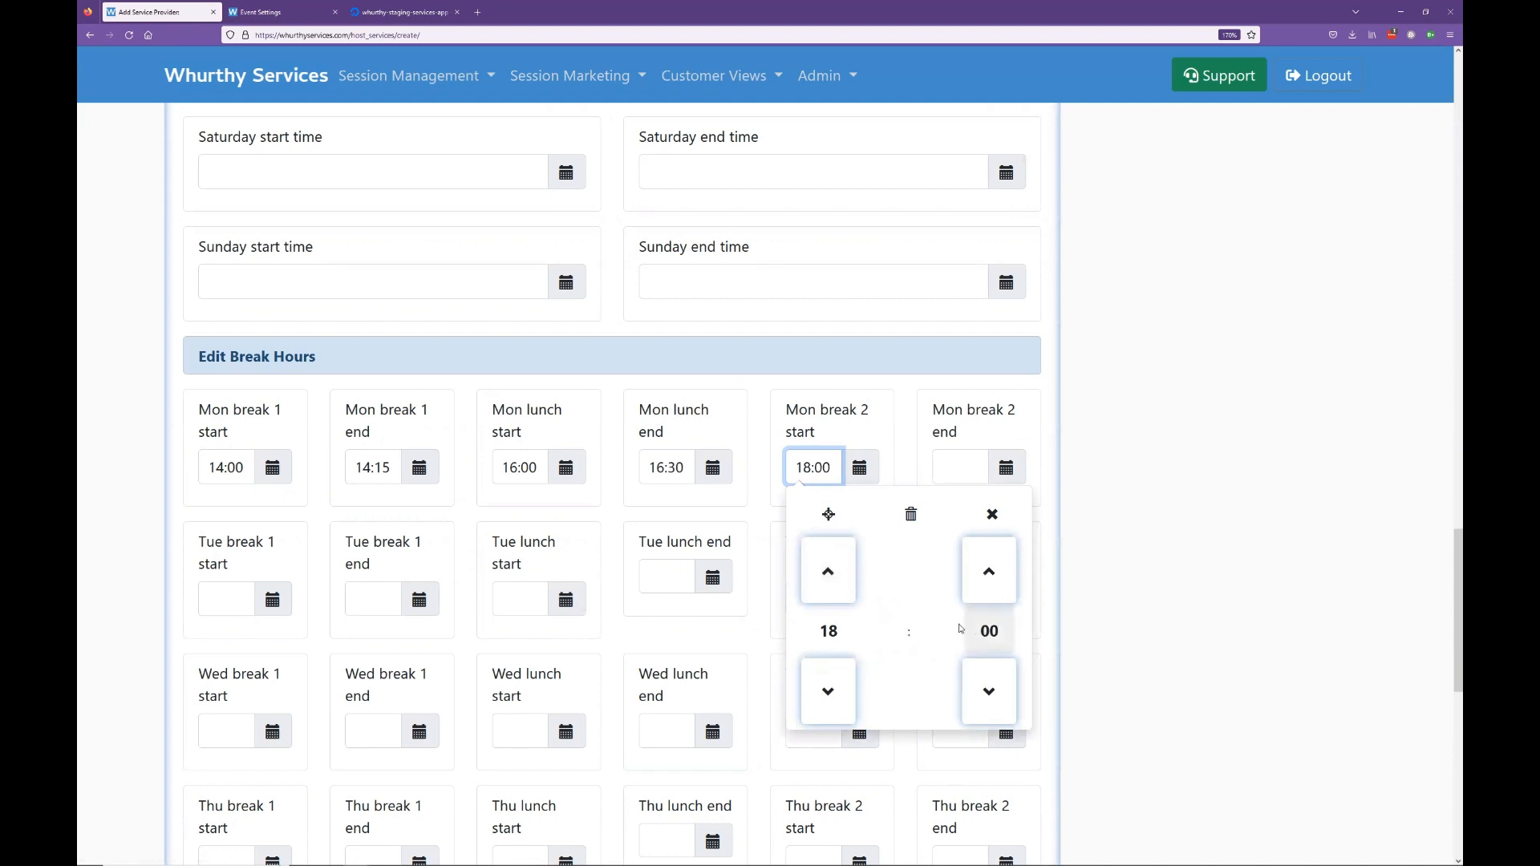
Step: Set Mon break 2 end to 18:15
left_click(1007, 468)
left_click(980, 630)
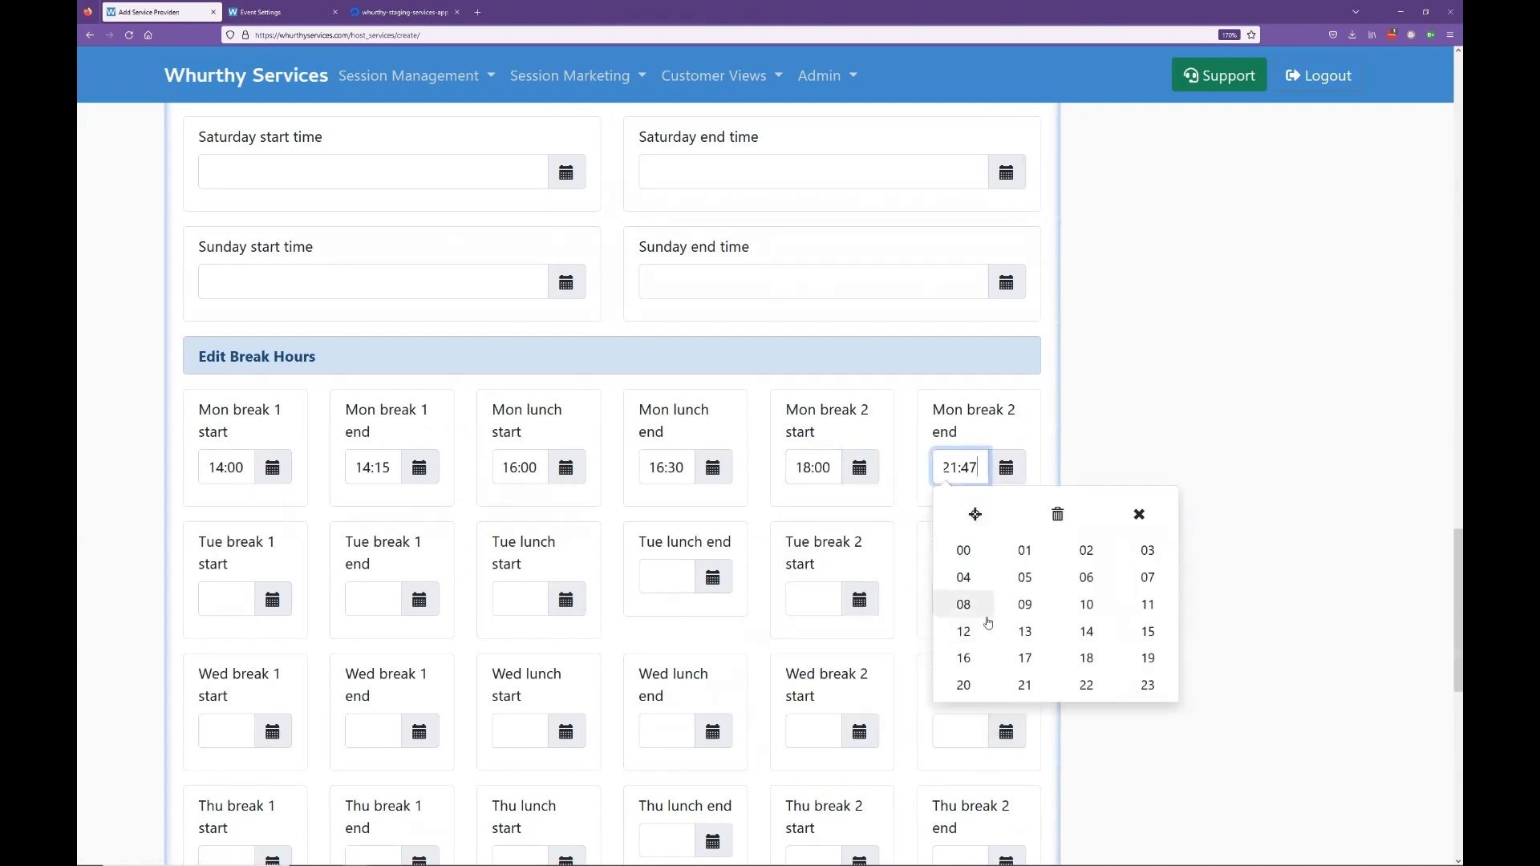
left_click(1087, 656)
left_click(1123, 633)
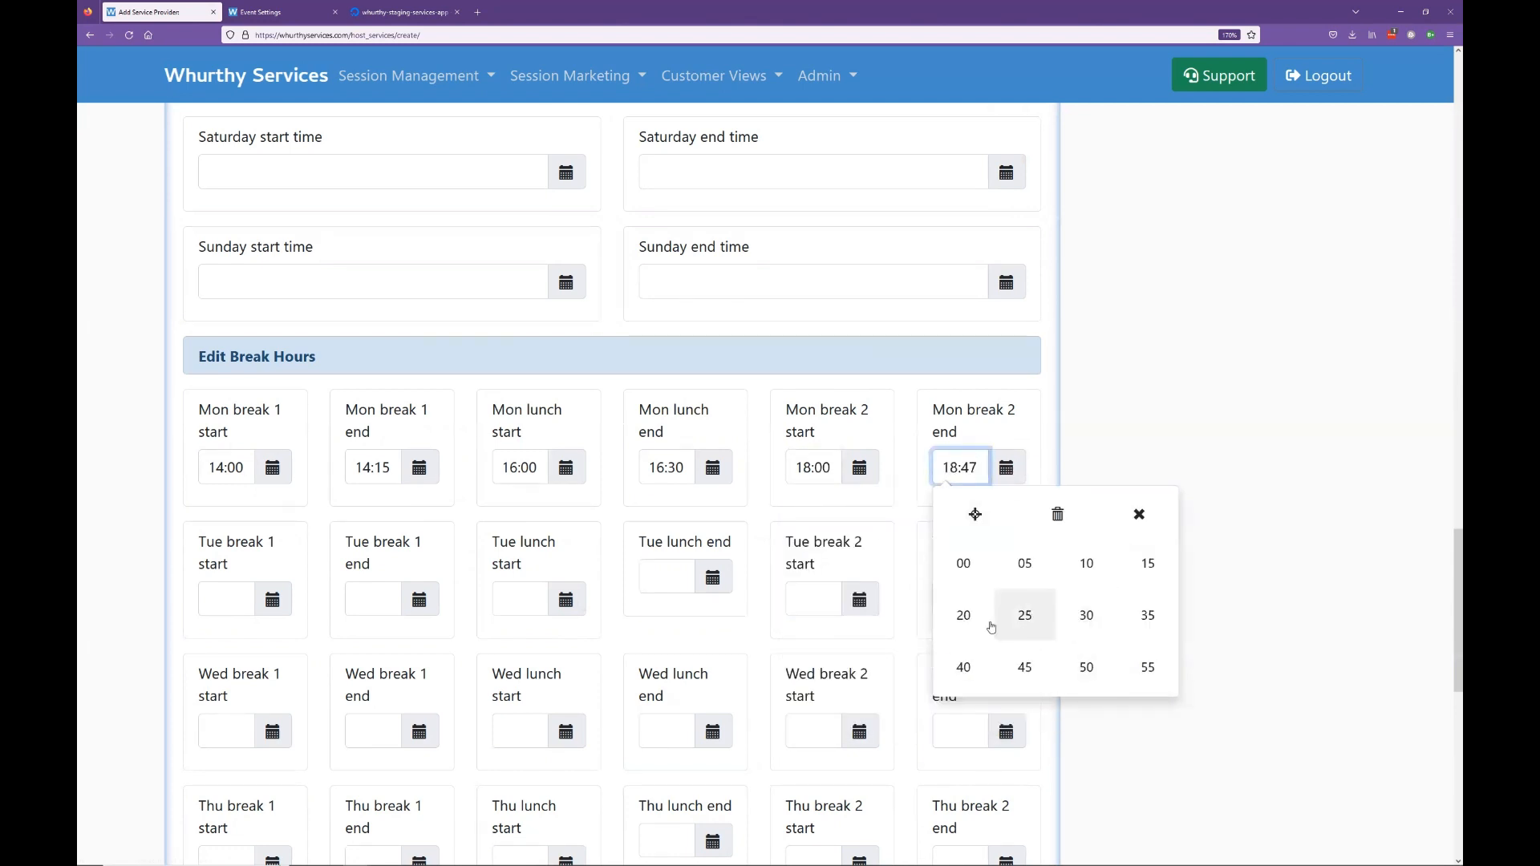
left_click(1147, 564)
left_click(1193, 468)
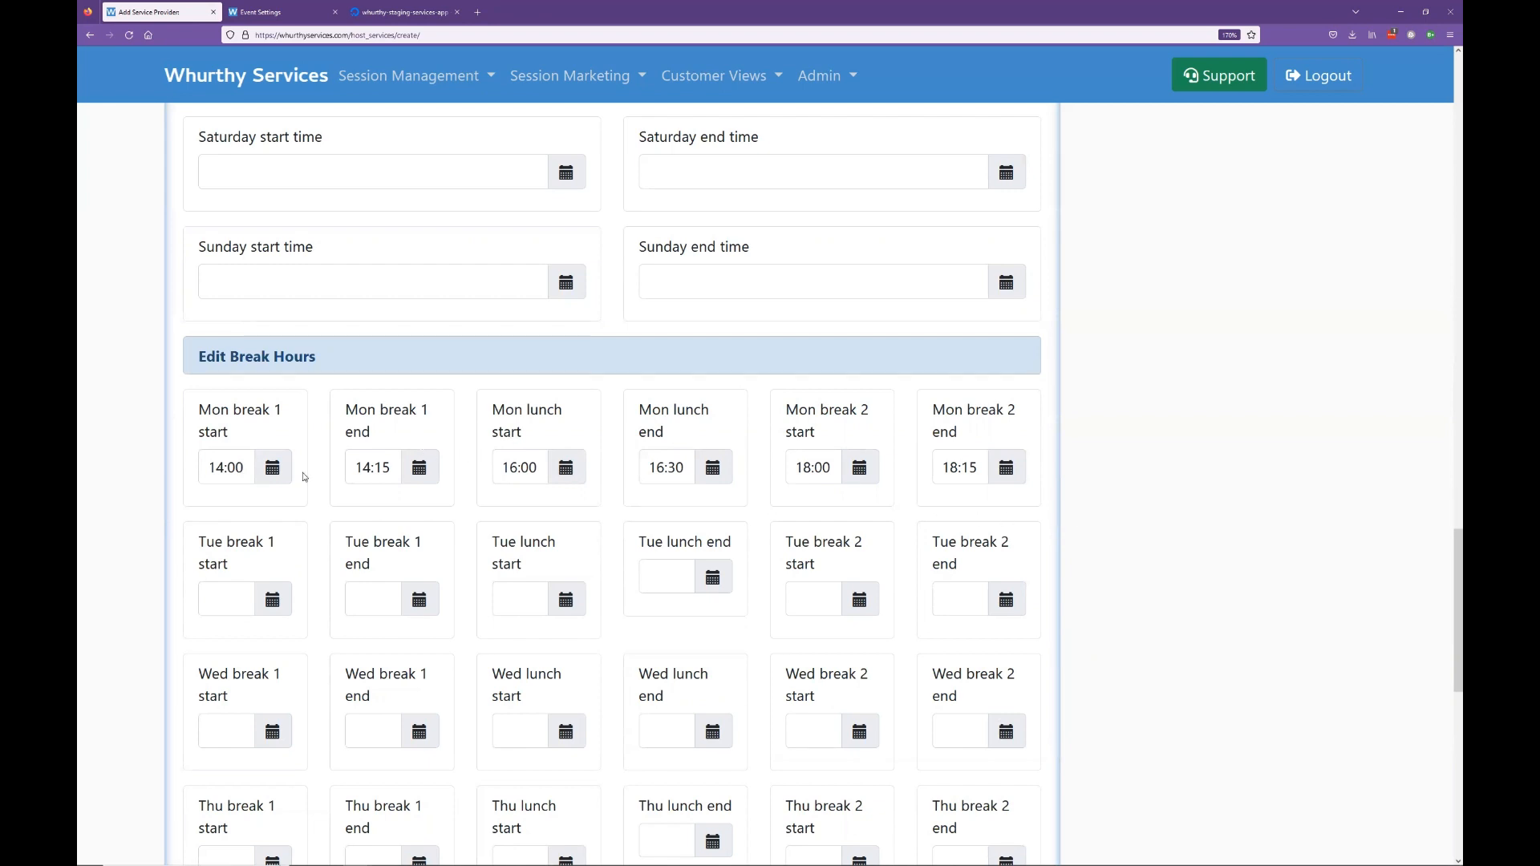
Step: Clear both Mon break 1 start and end times
left_click(225, 468)
key("ctrl+a")
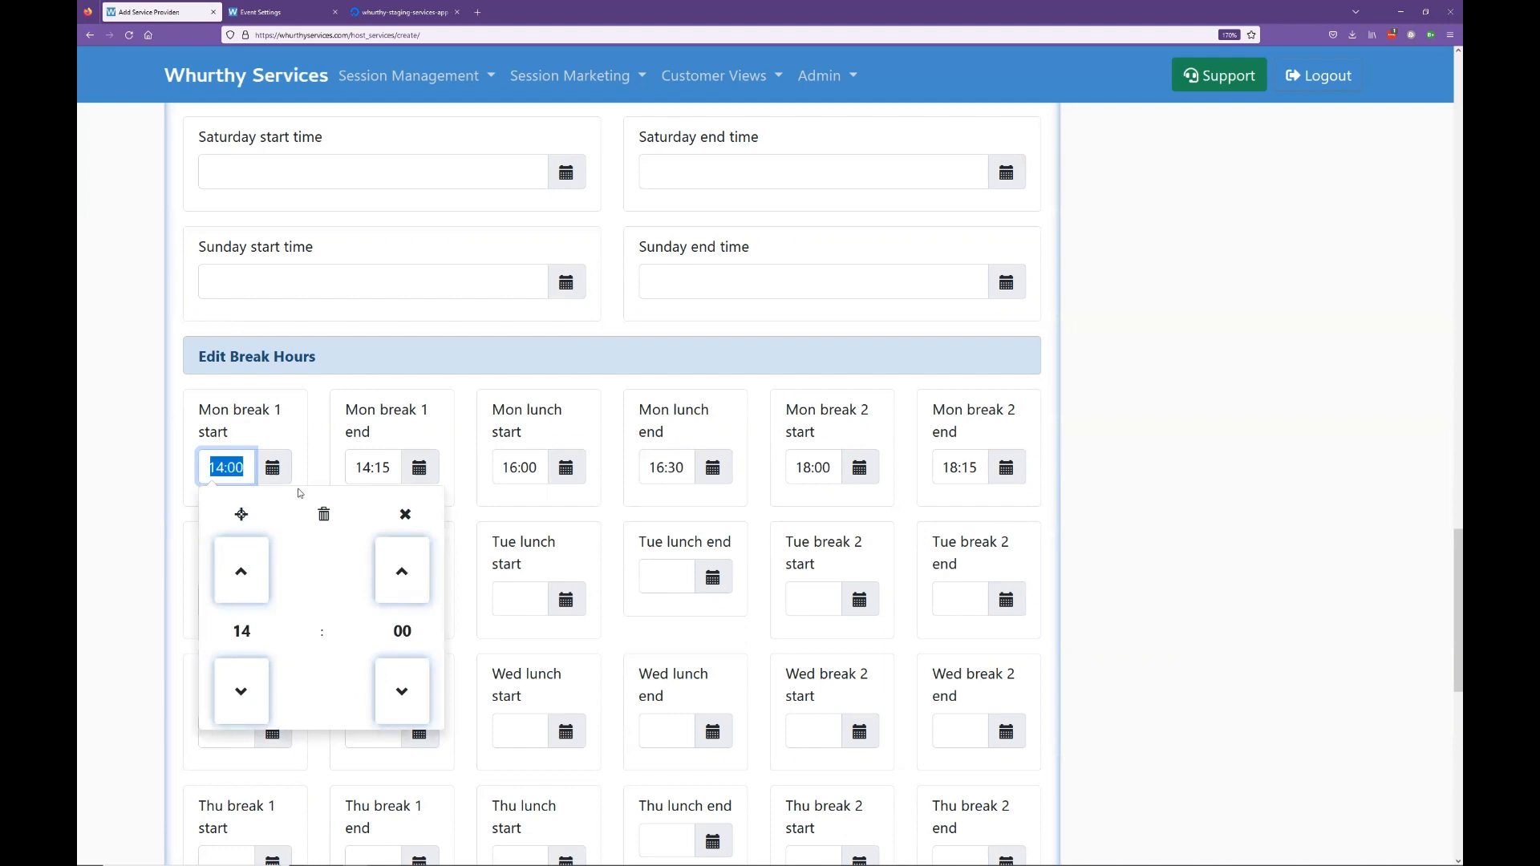
key("BackSpace")
key("Tab")
key("BackSpace")
left_click(1121, 469)
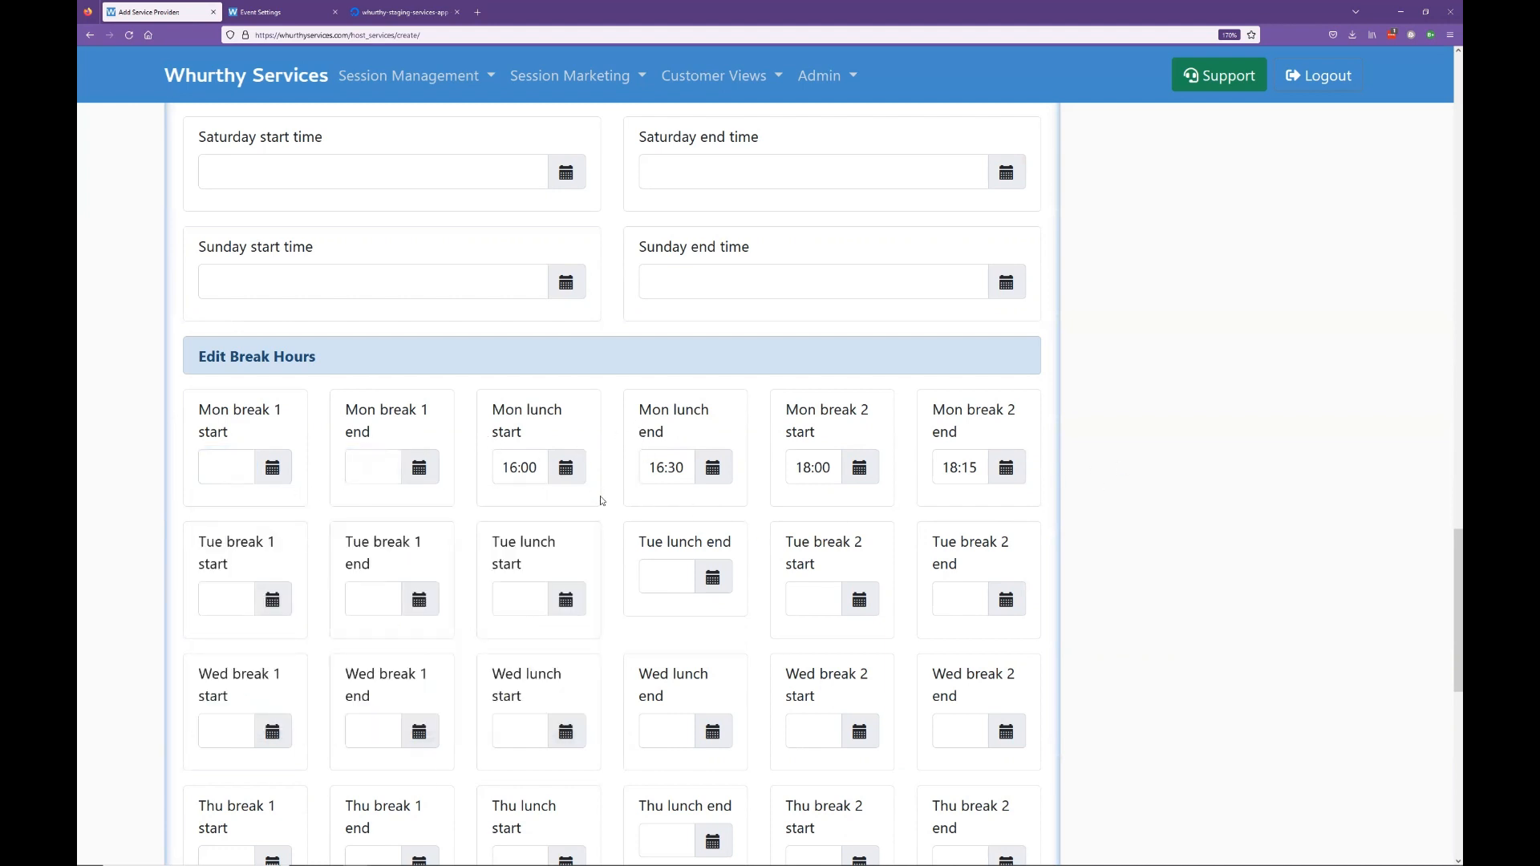
Step: Clear the 18:00 and 18:15 Mon break 2 times
left_click(852, 474)
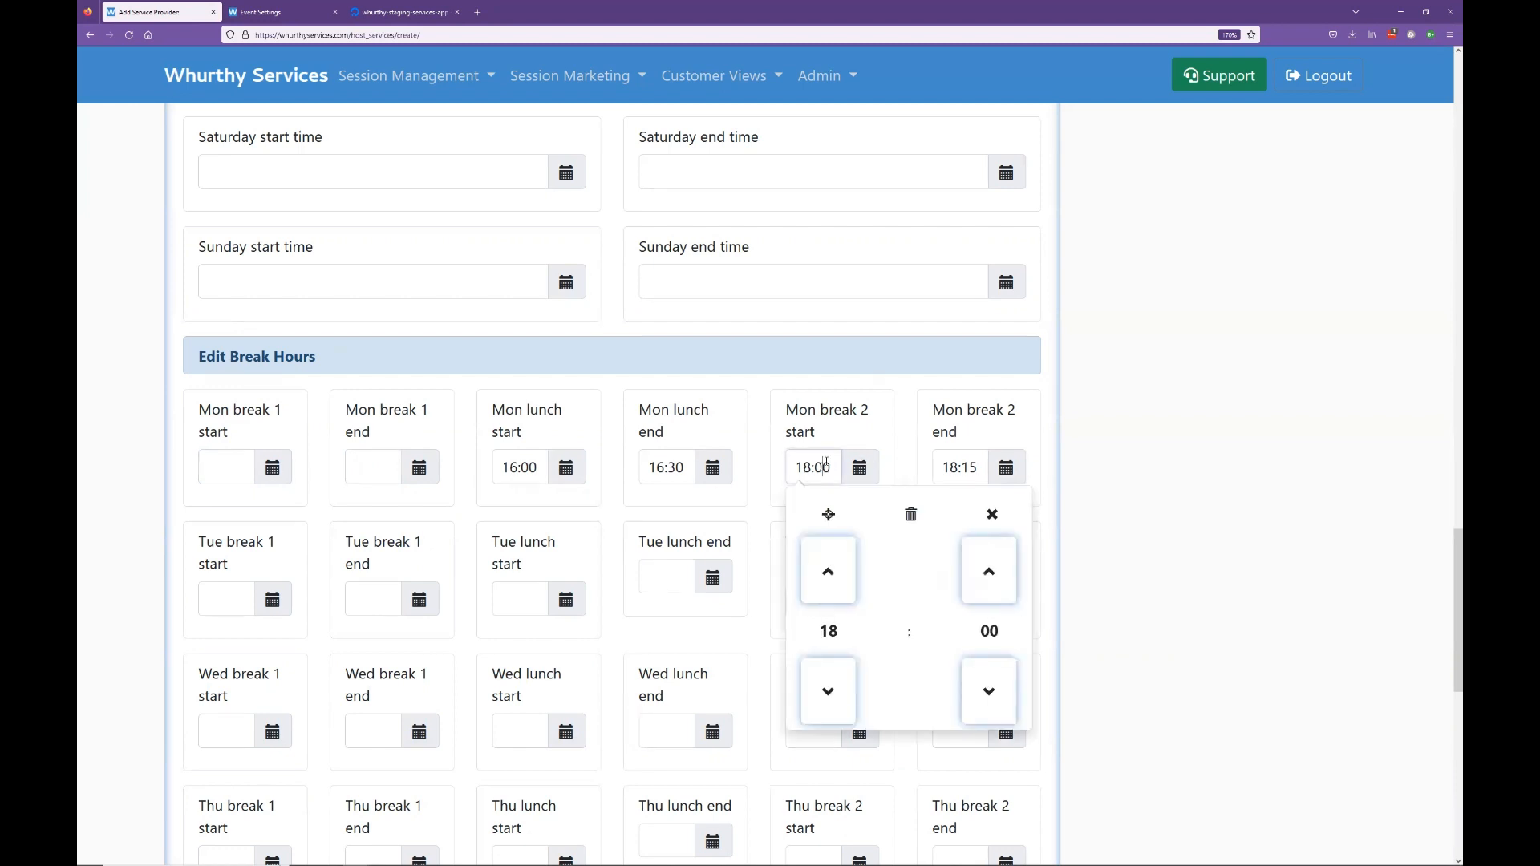
key("ctrl+a")
key("BackSpace")
key("Tab")
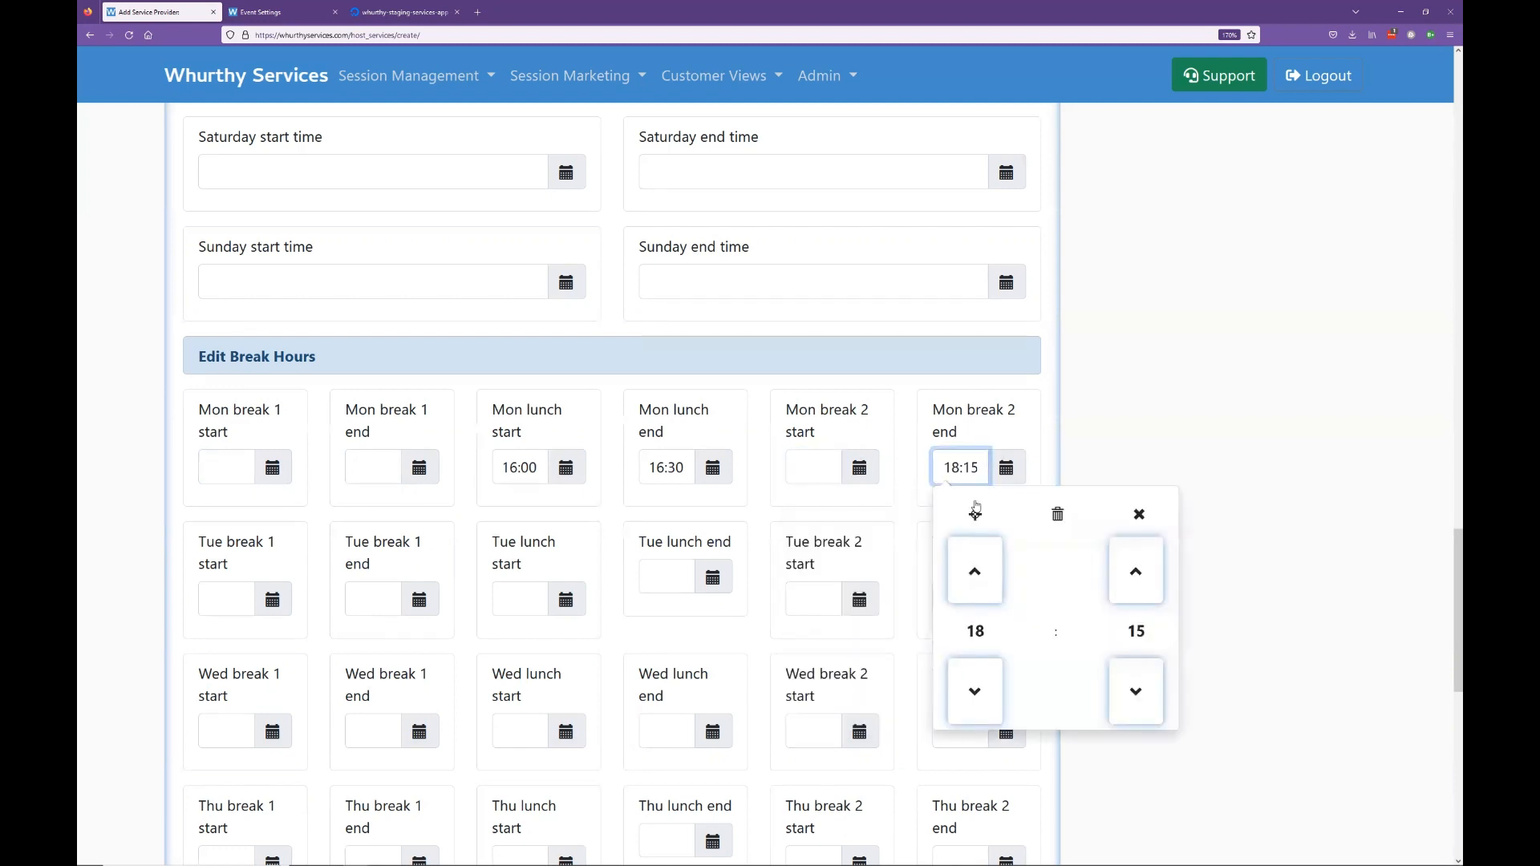
key("ctrl+a")
key("BackSpace")
left_click(1235, 420)
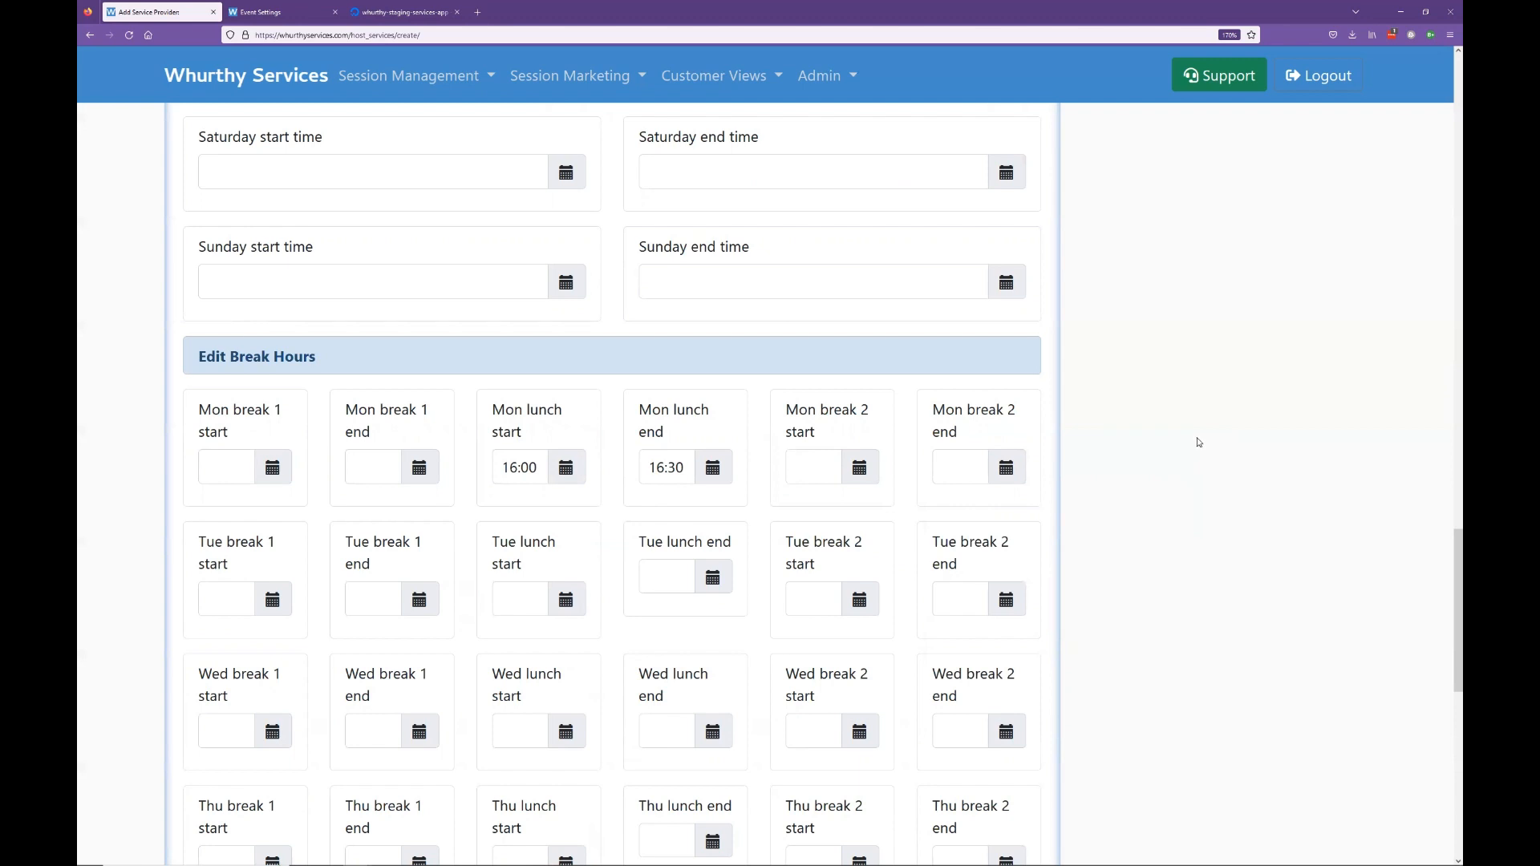
scroll(1203, 454, "down", 8)
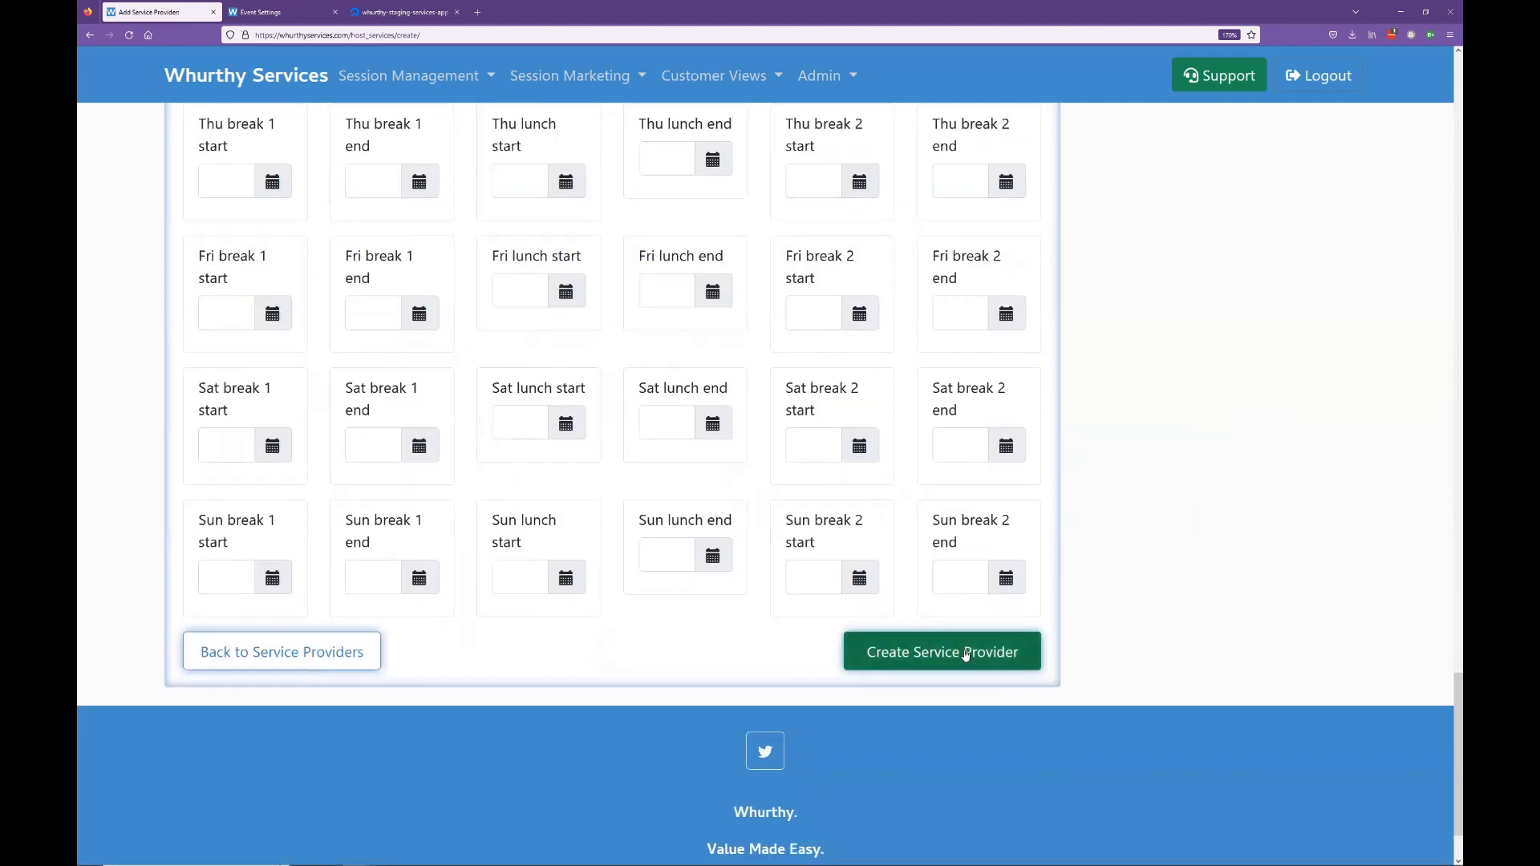
Step: Submit the Demo provider, then, after the duplicate-account rejection, relink it to the Demo Client account
left_click(966, 655)
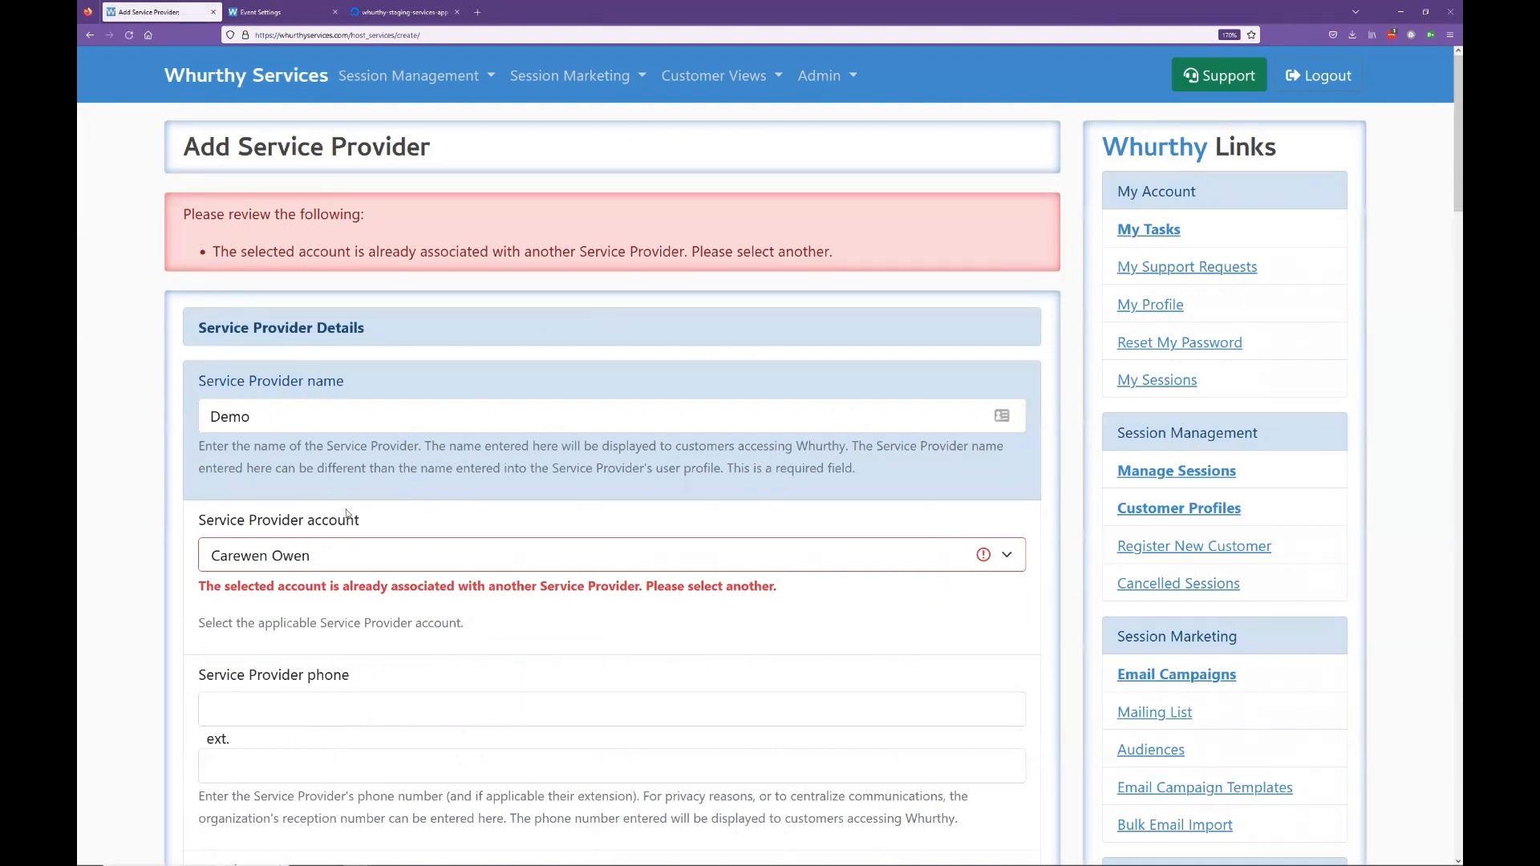
left_click(333, 555)
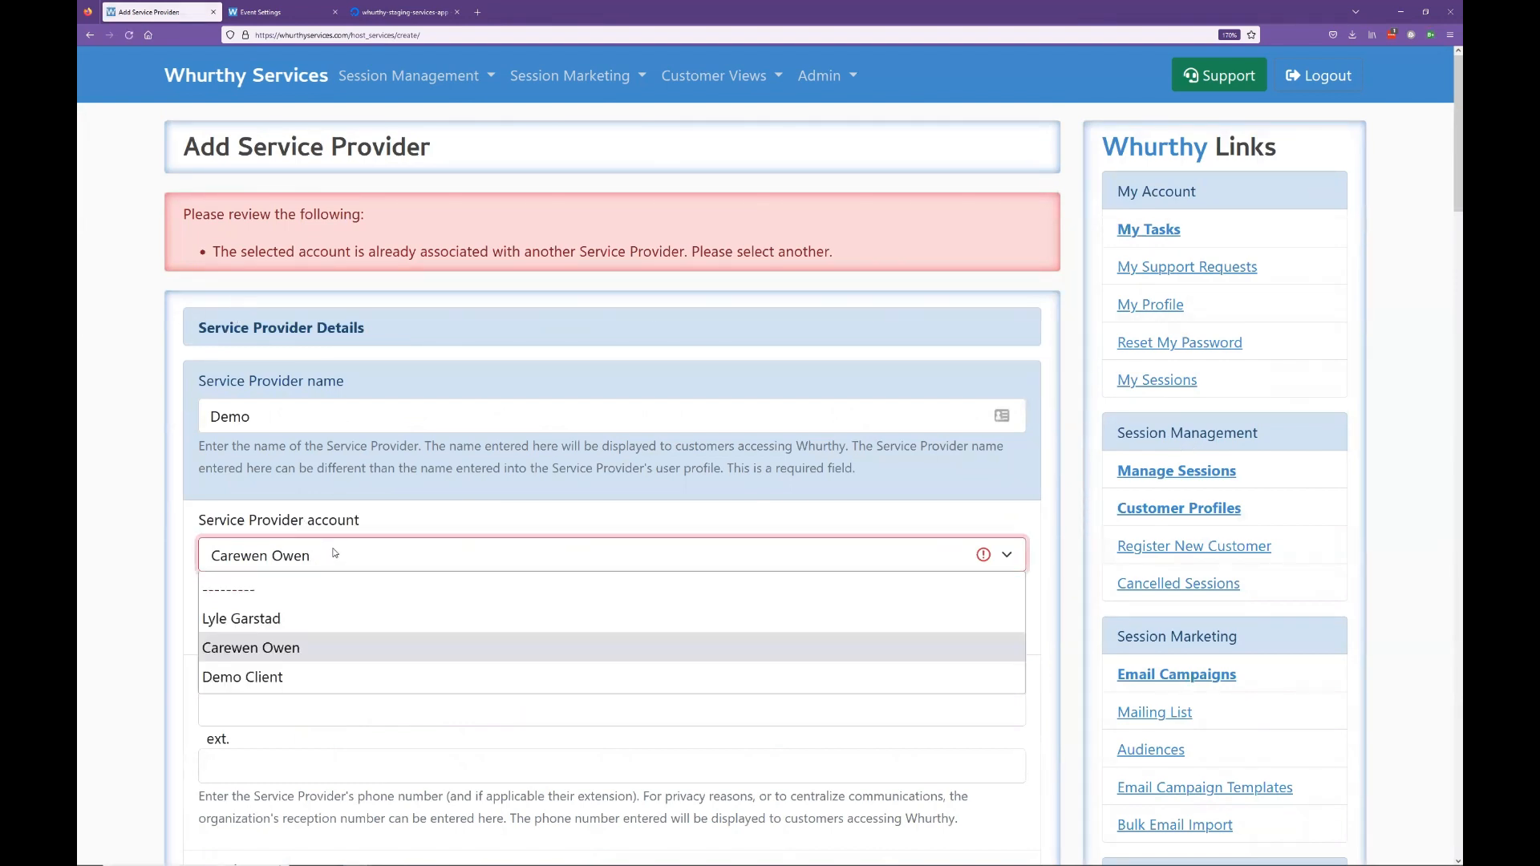
left_click(294, 679)
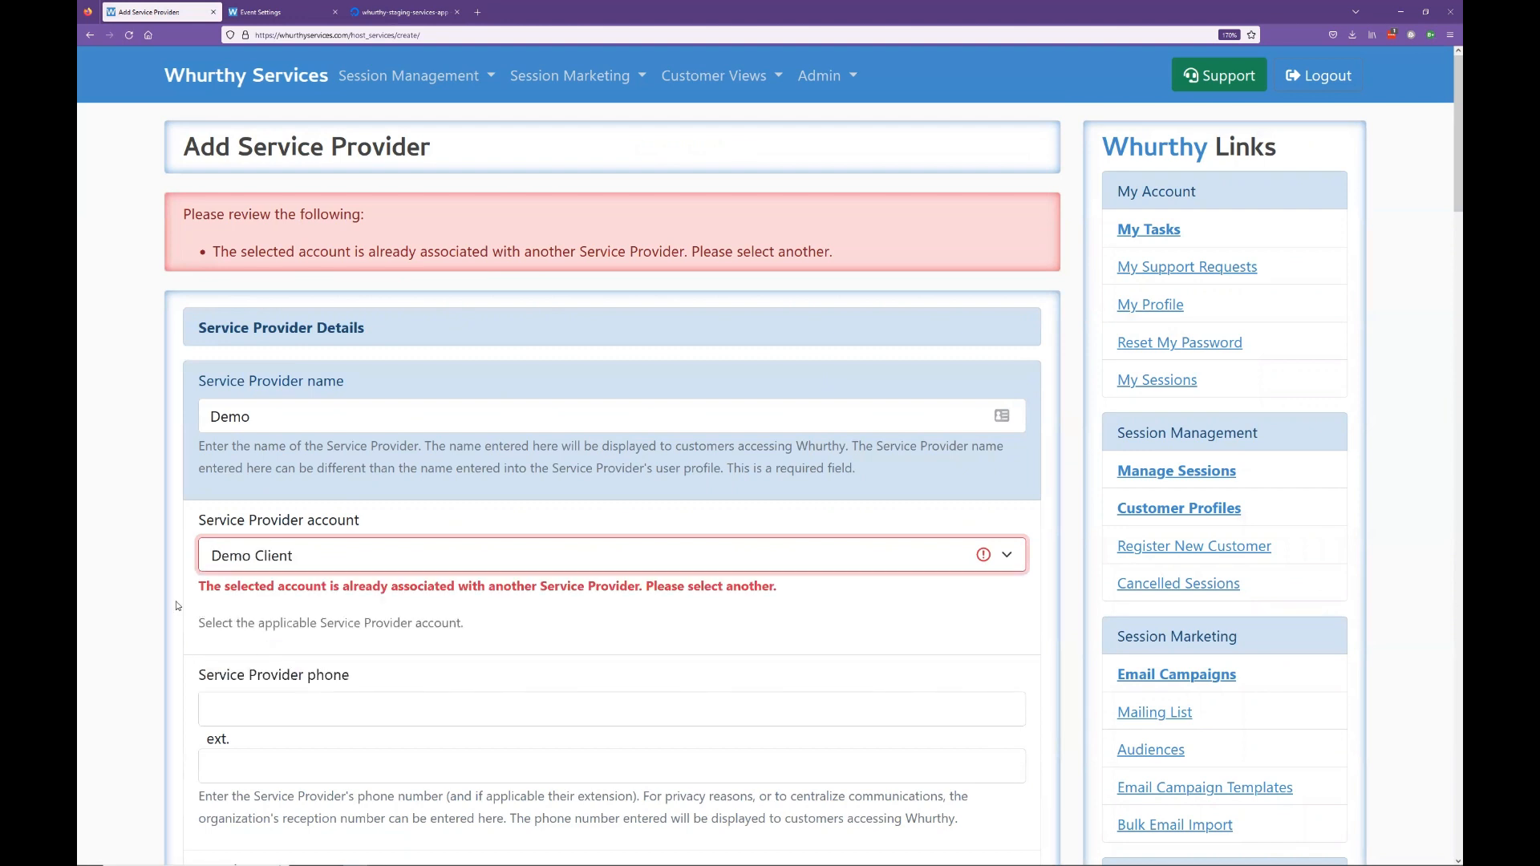
left_click(333, 553)
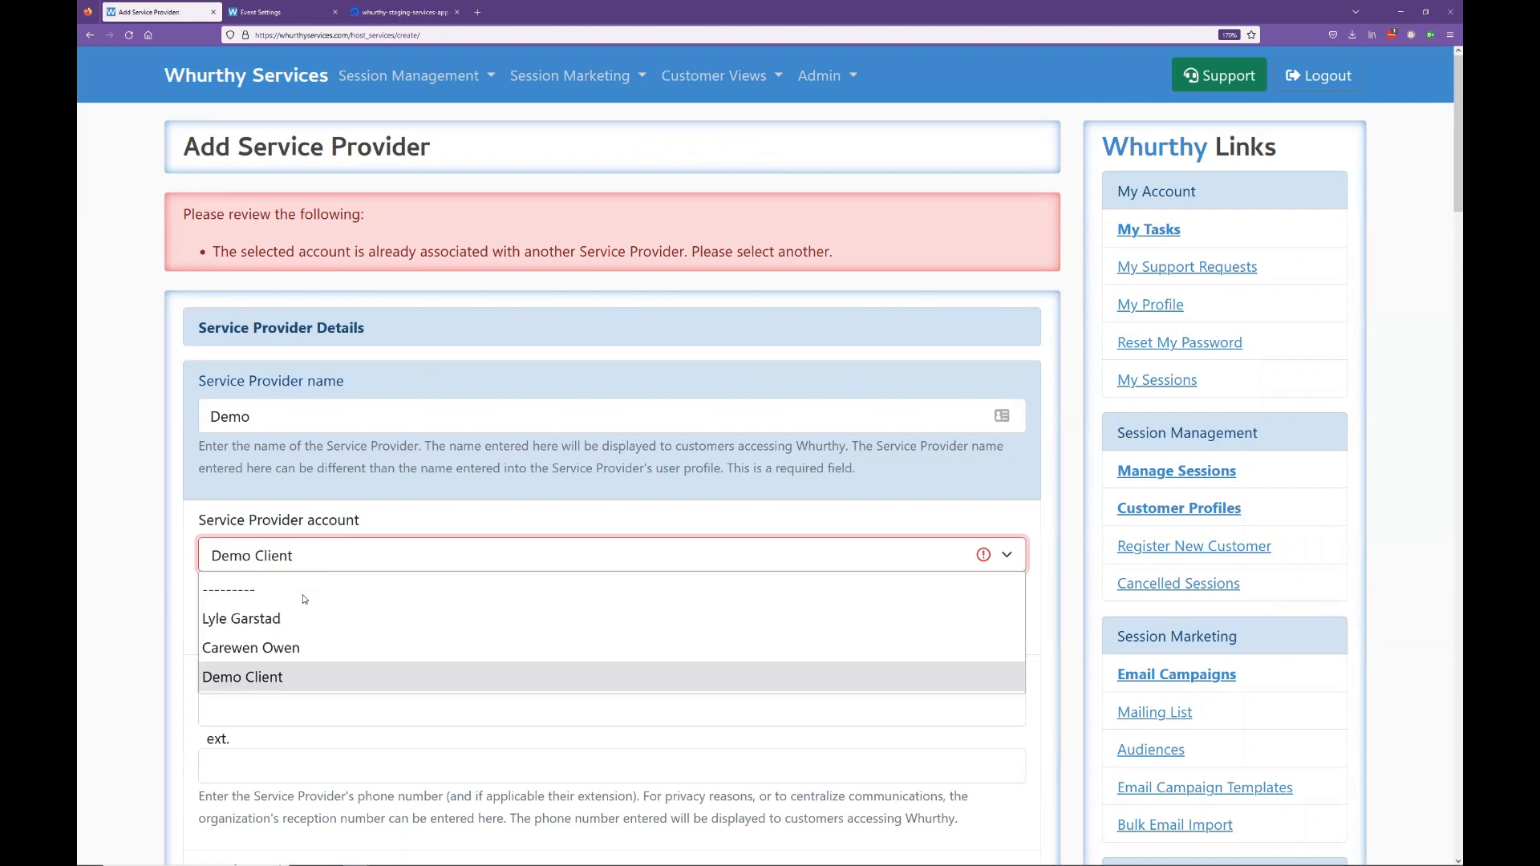
left_click(301, 648)
left_click(216, 556)
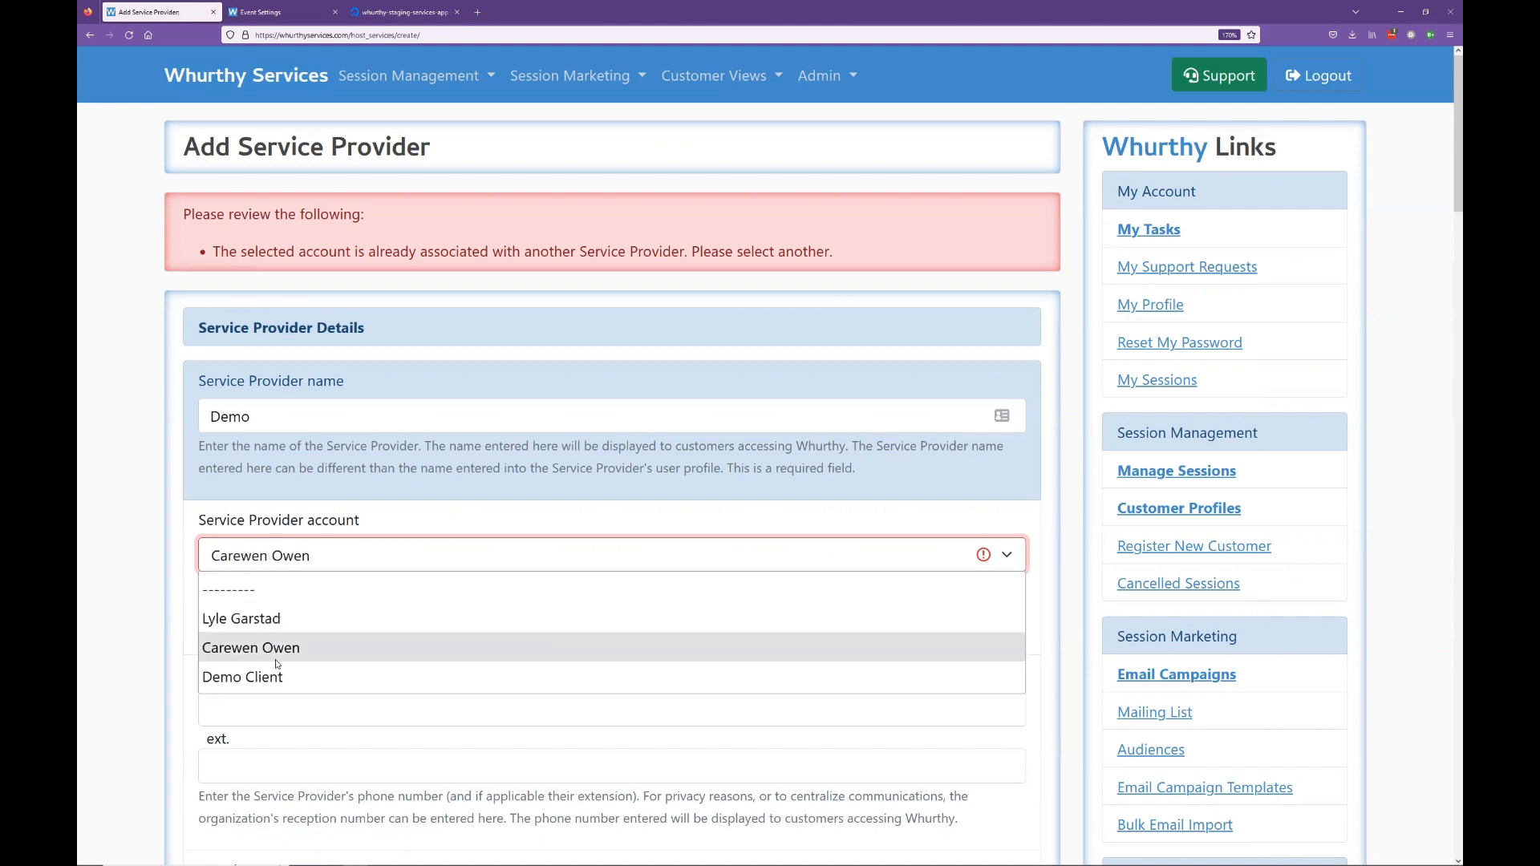
left_click(279, 678)
scroll(529, 657, "down", 10)
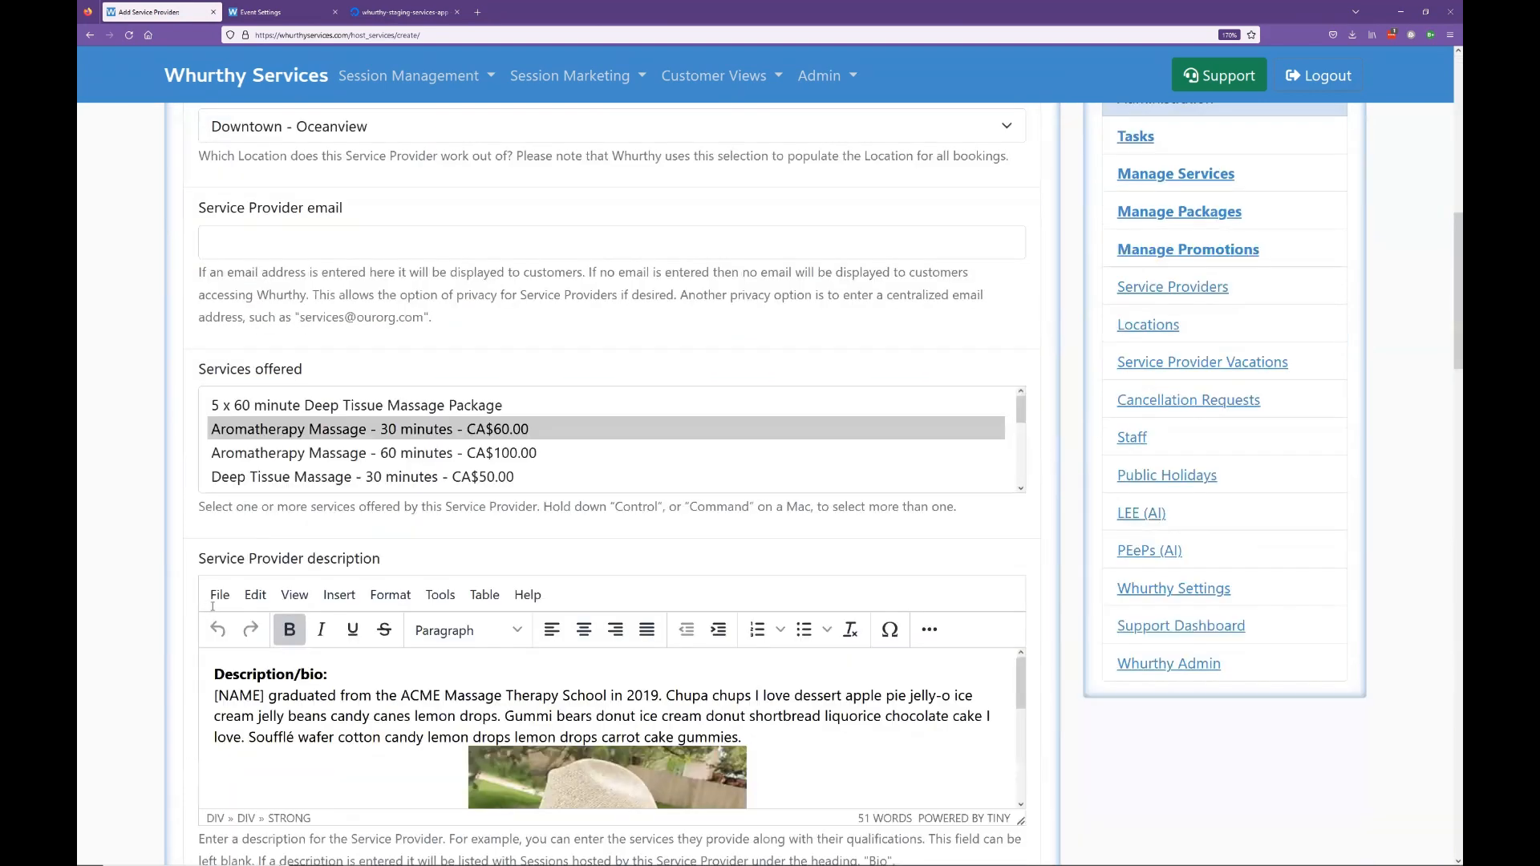
scroll(1079, 690, "down", 15)
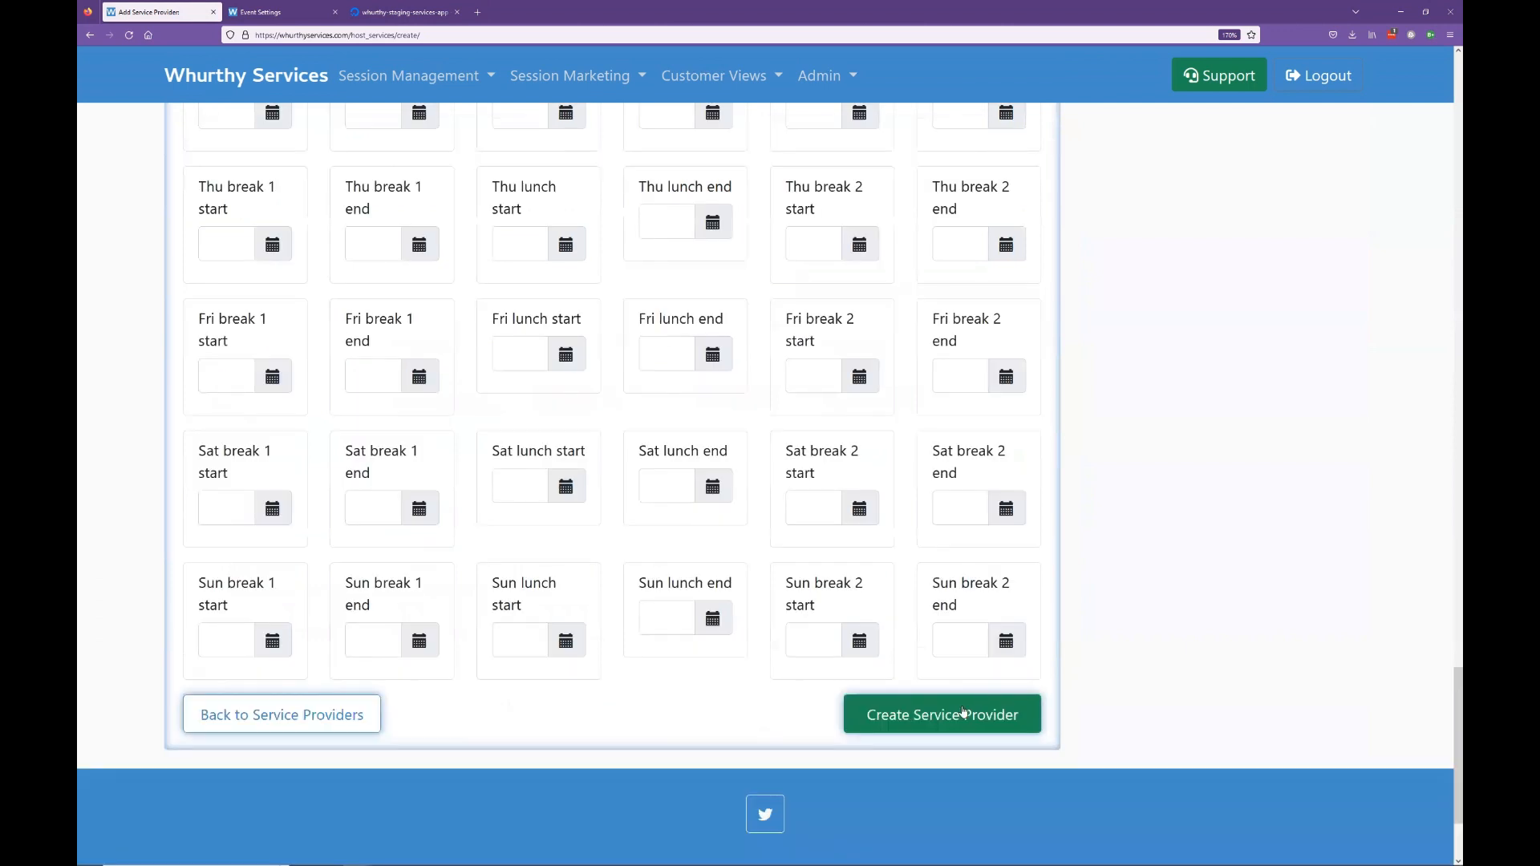
Step: Save the Demo provider and check its details: Downtown - Oceanview, Tuesday 10:00 AM–8:30 PM
left_click(996, 722)
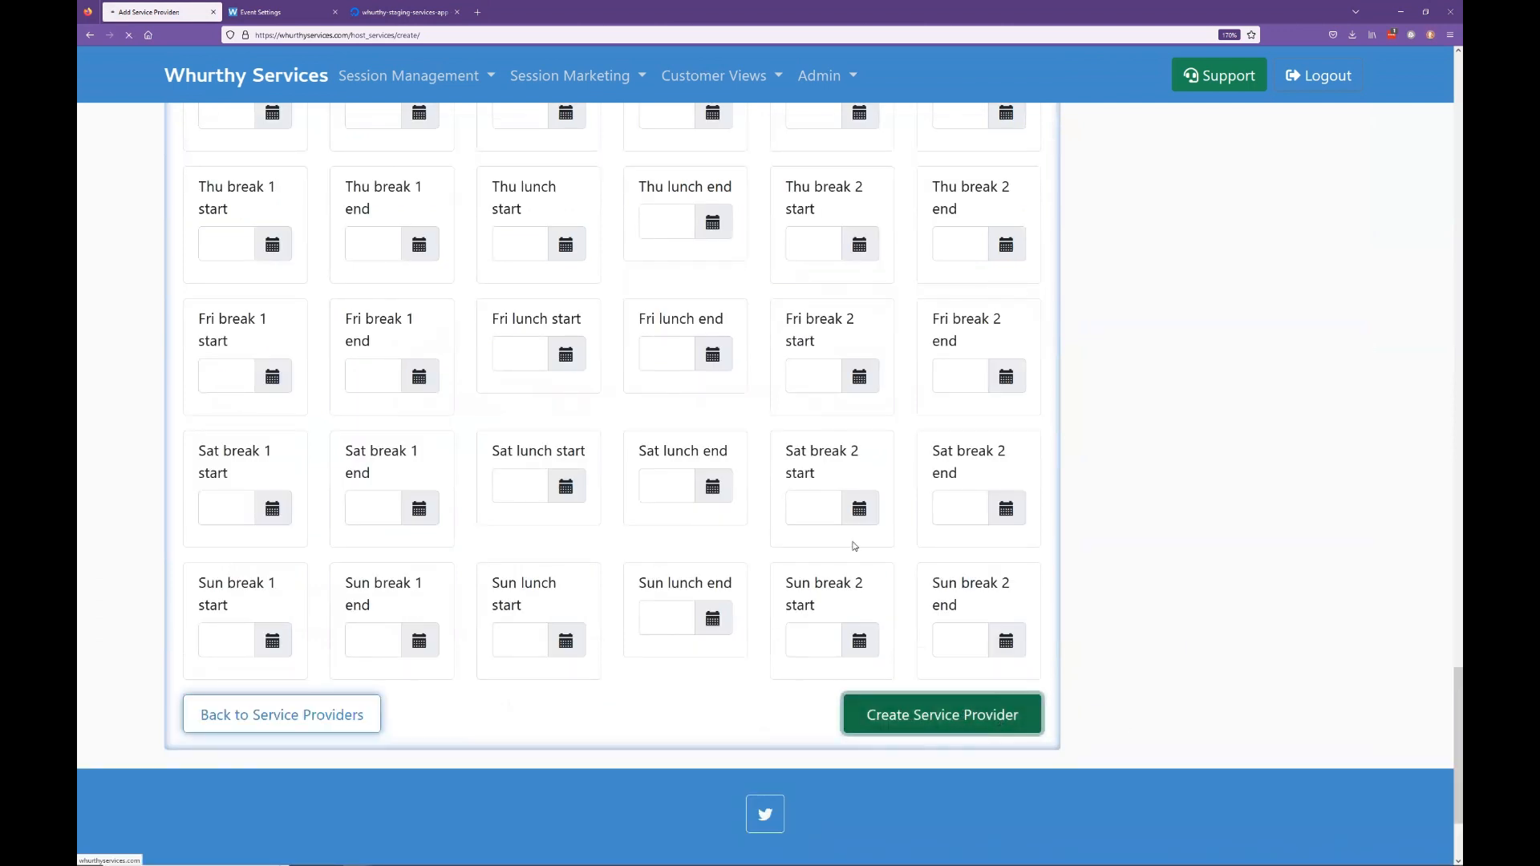
scroll(789, 506, "down", 3)
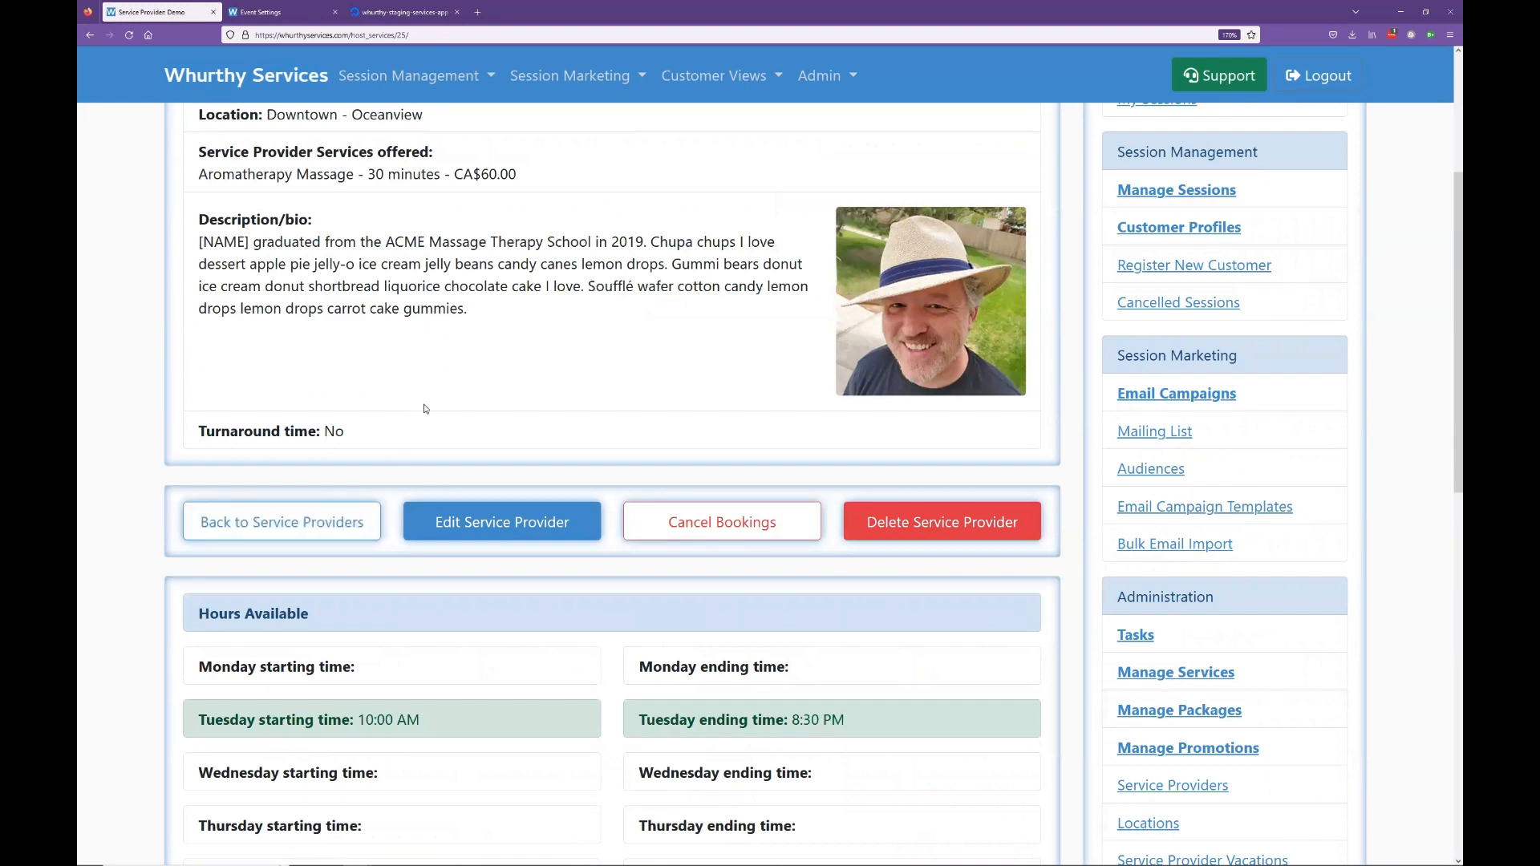
scroll(434, 473, "up", 4)
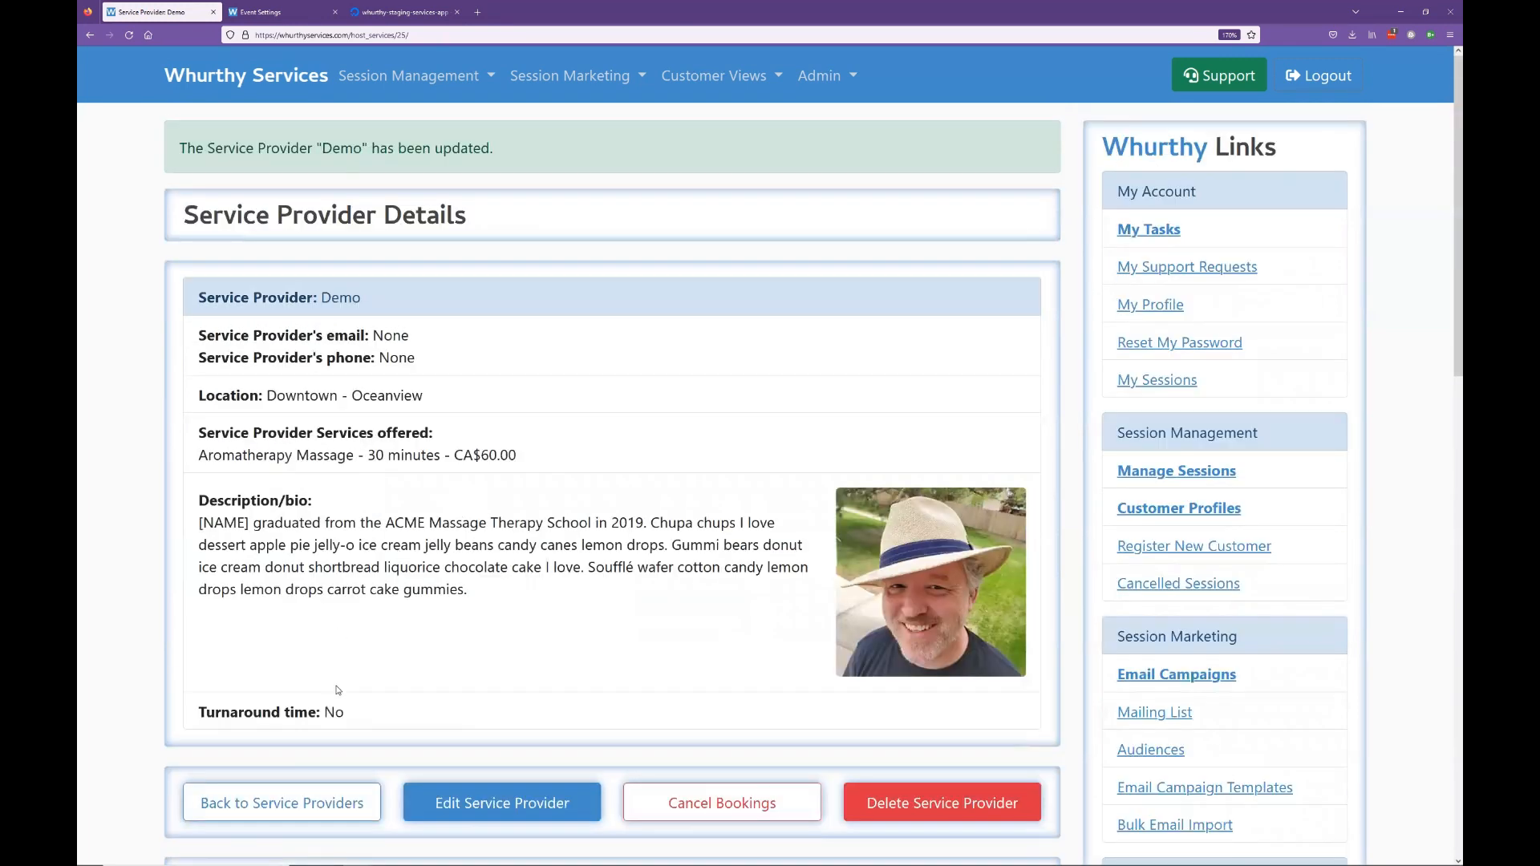
scroll(341, 692, "down", 2)
Step: Return to the providers list, open Carewen at Downtown - Sunrise and choose Delete Service Provider
left_click(353, 714)
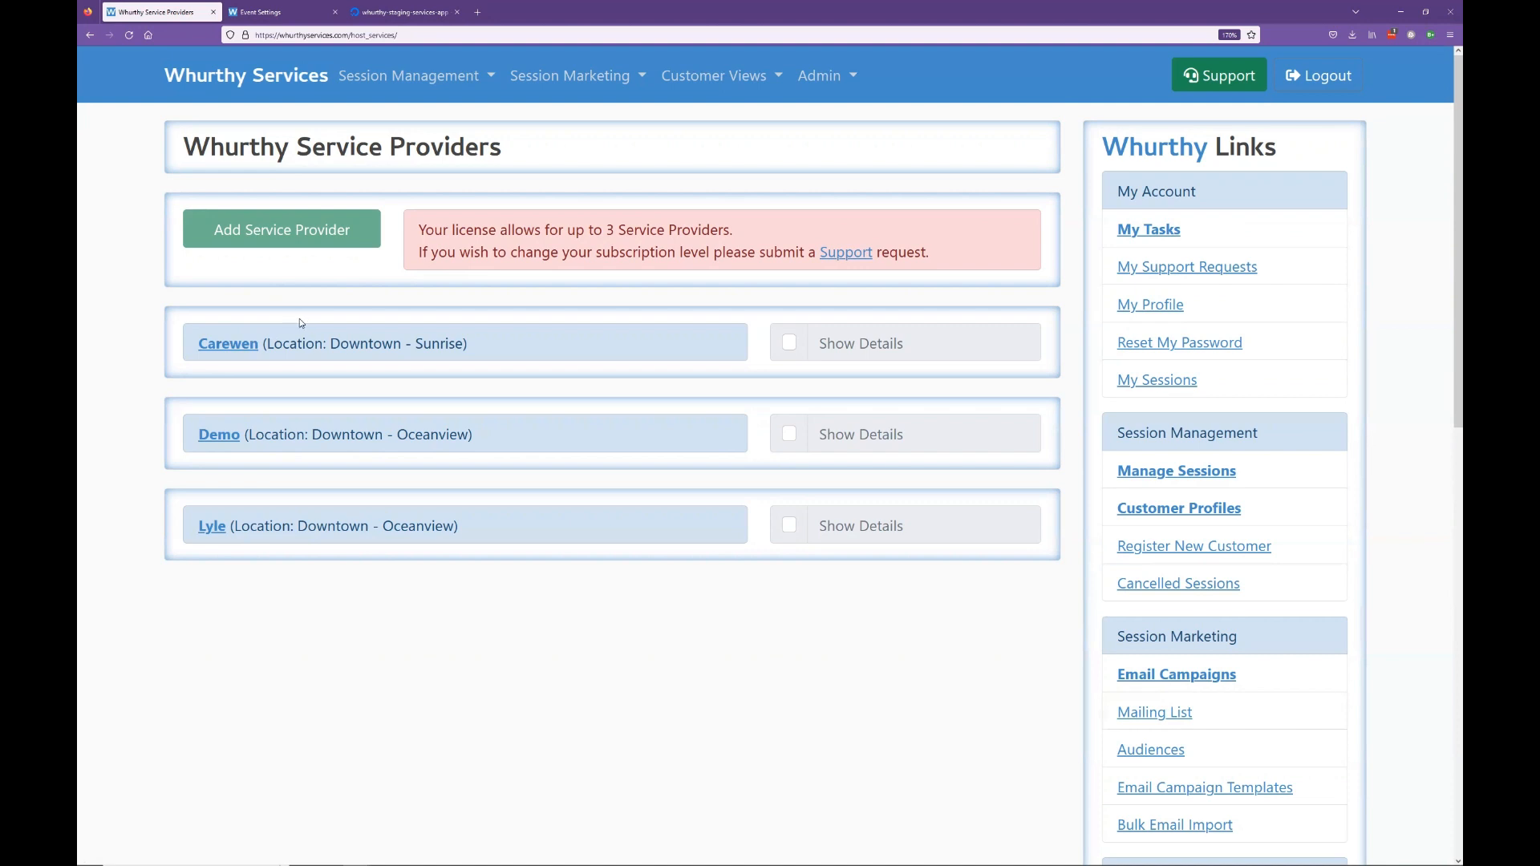
left_click(248, 345)
scroll(763, 602, "down", 2)
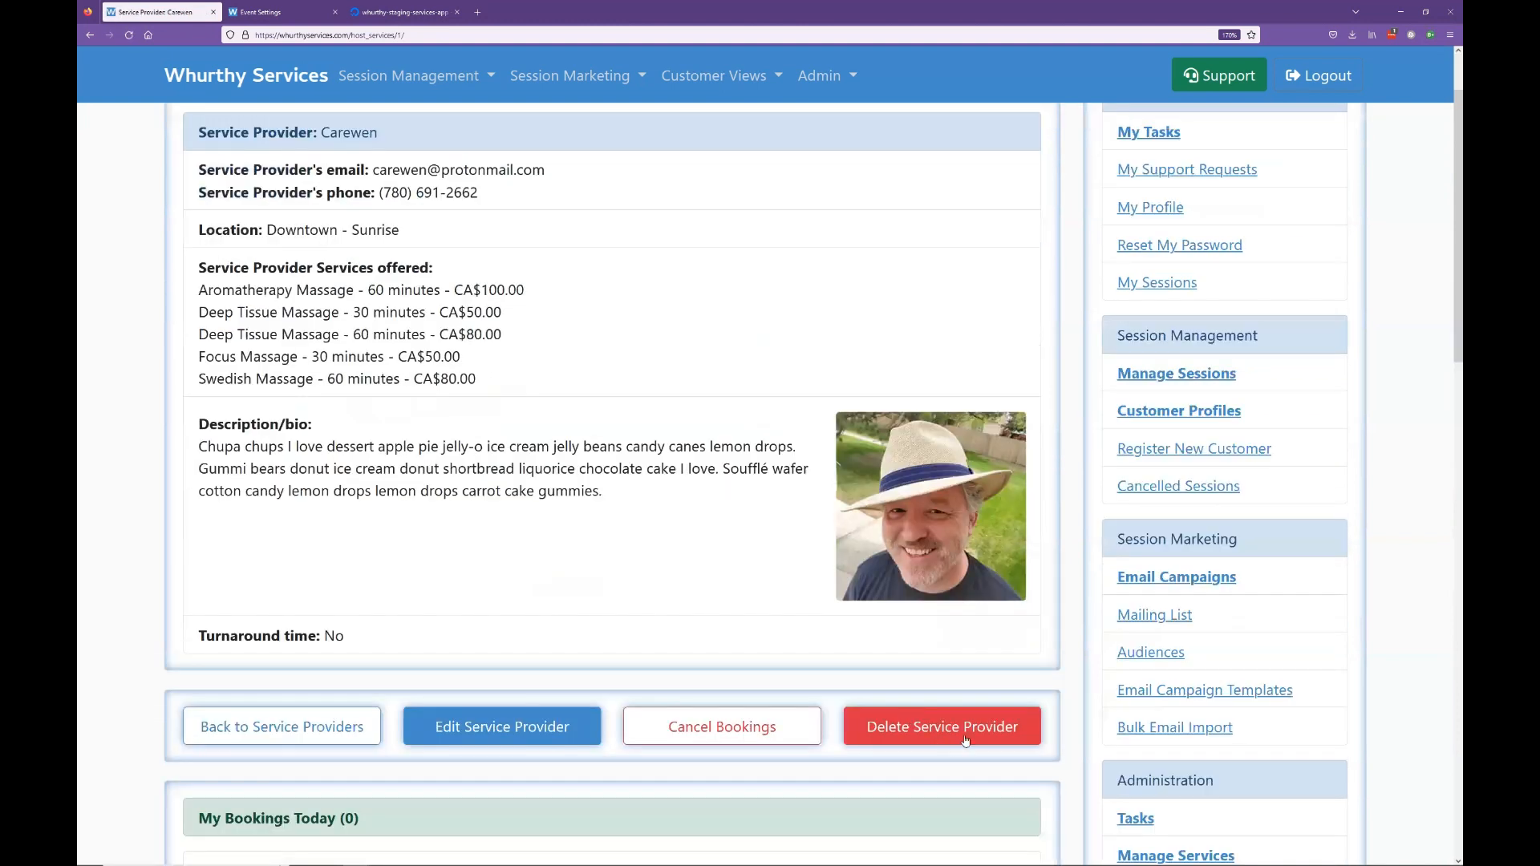
left_click(966, 741)
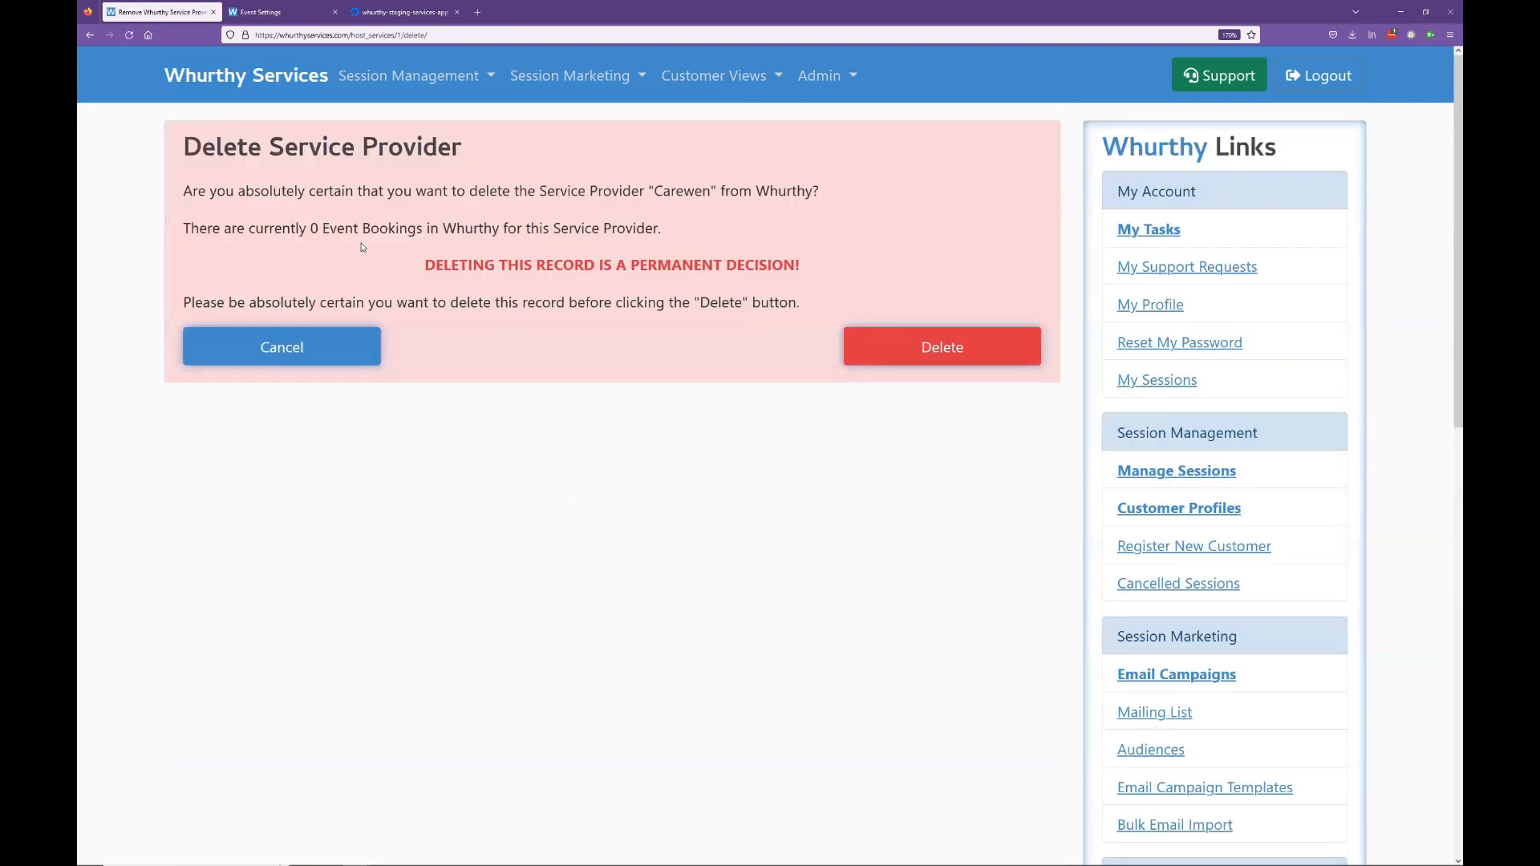
Step: Review the event-bookings warning and confirm permanently deleting the Carewen provider
left_click_drag(686, 233, 746, 248)
left_click(305, 232)
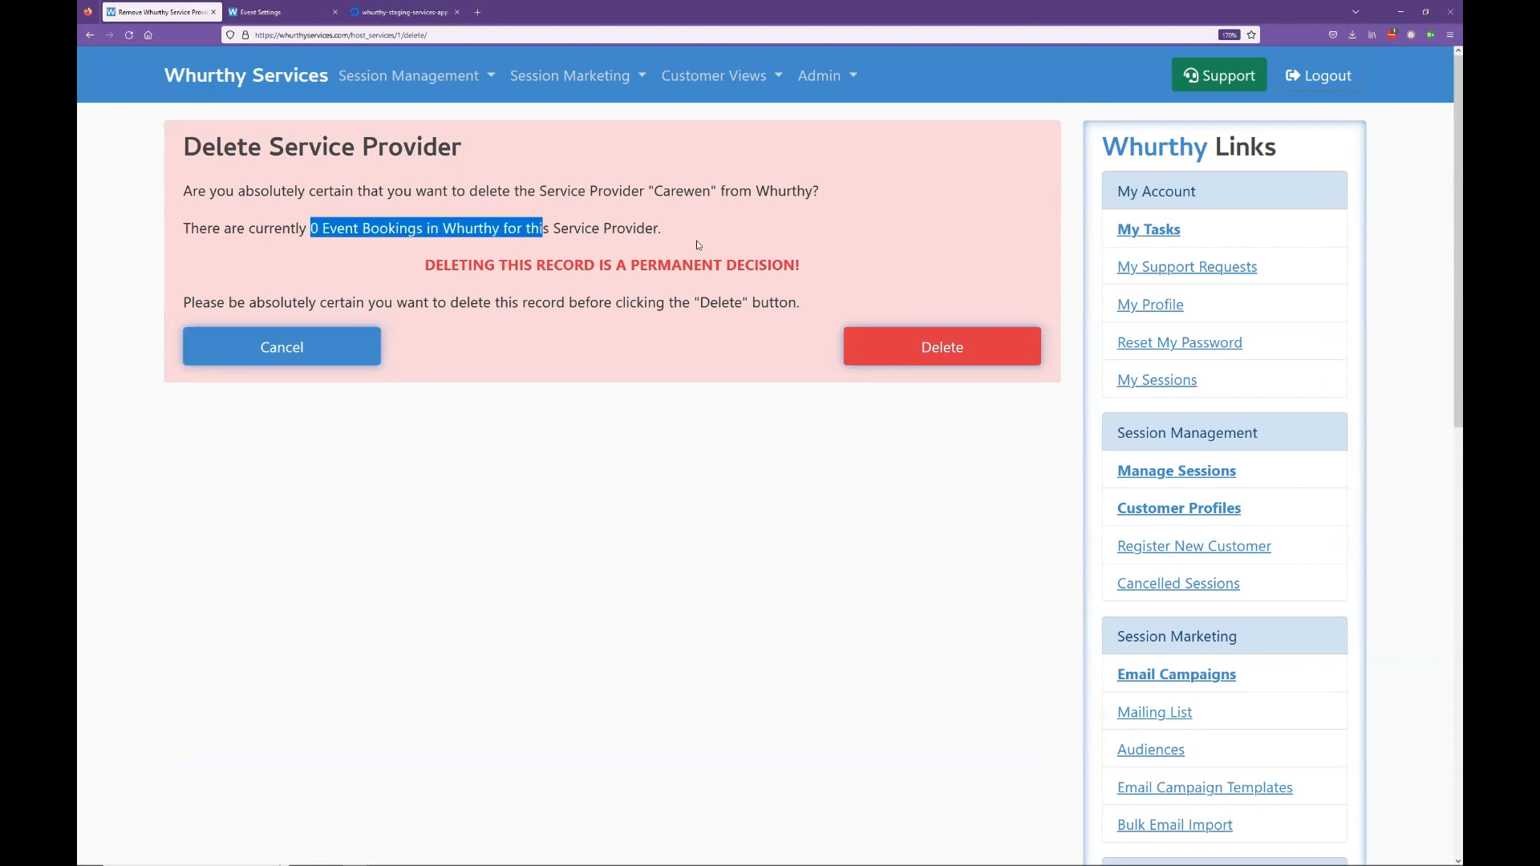
left_click(627, 227)
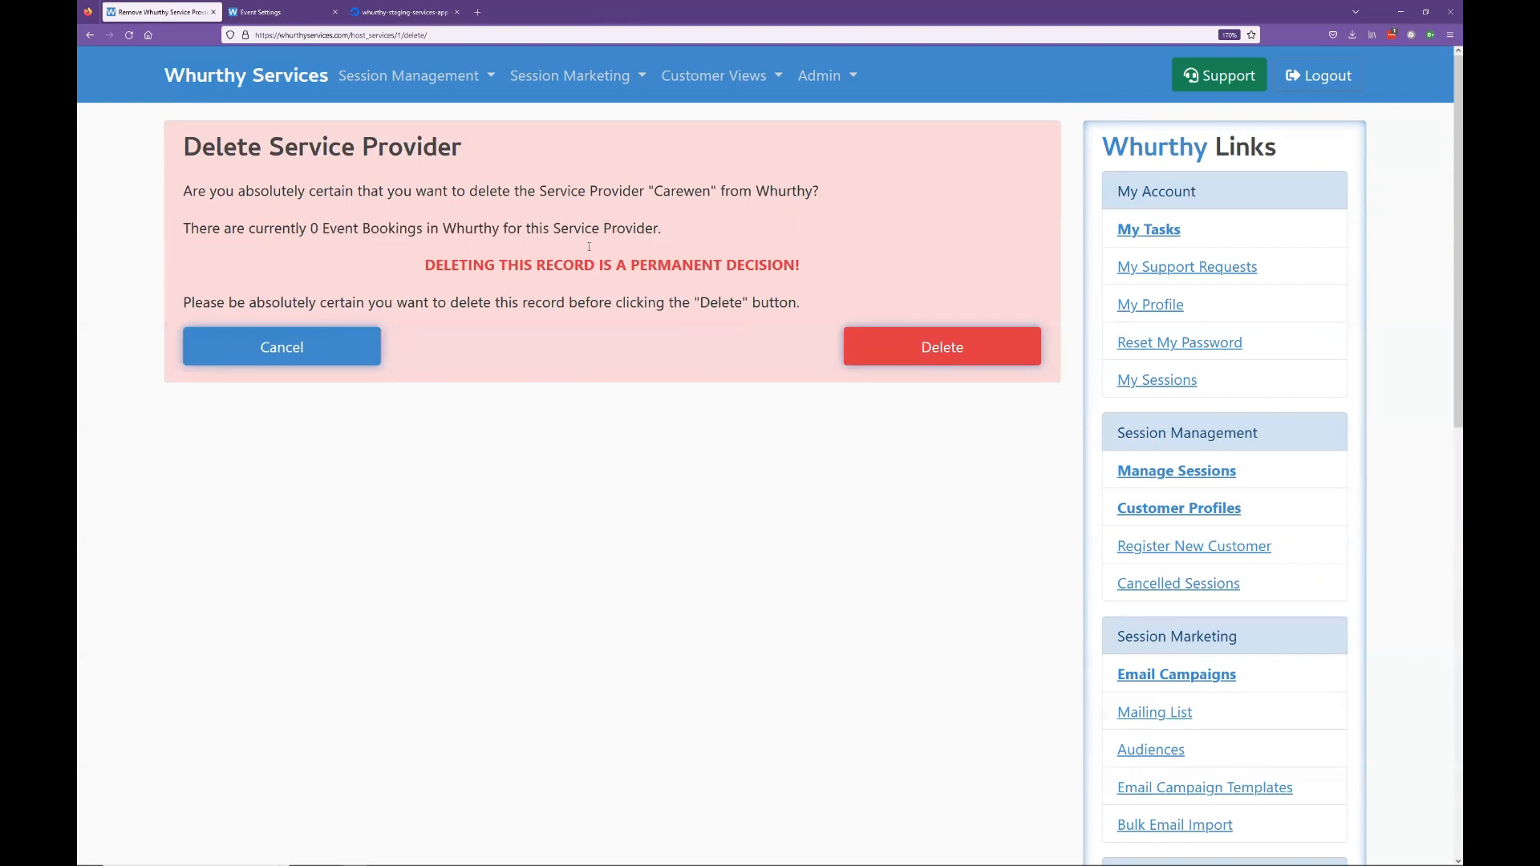
left_click(948, 351)
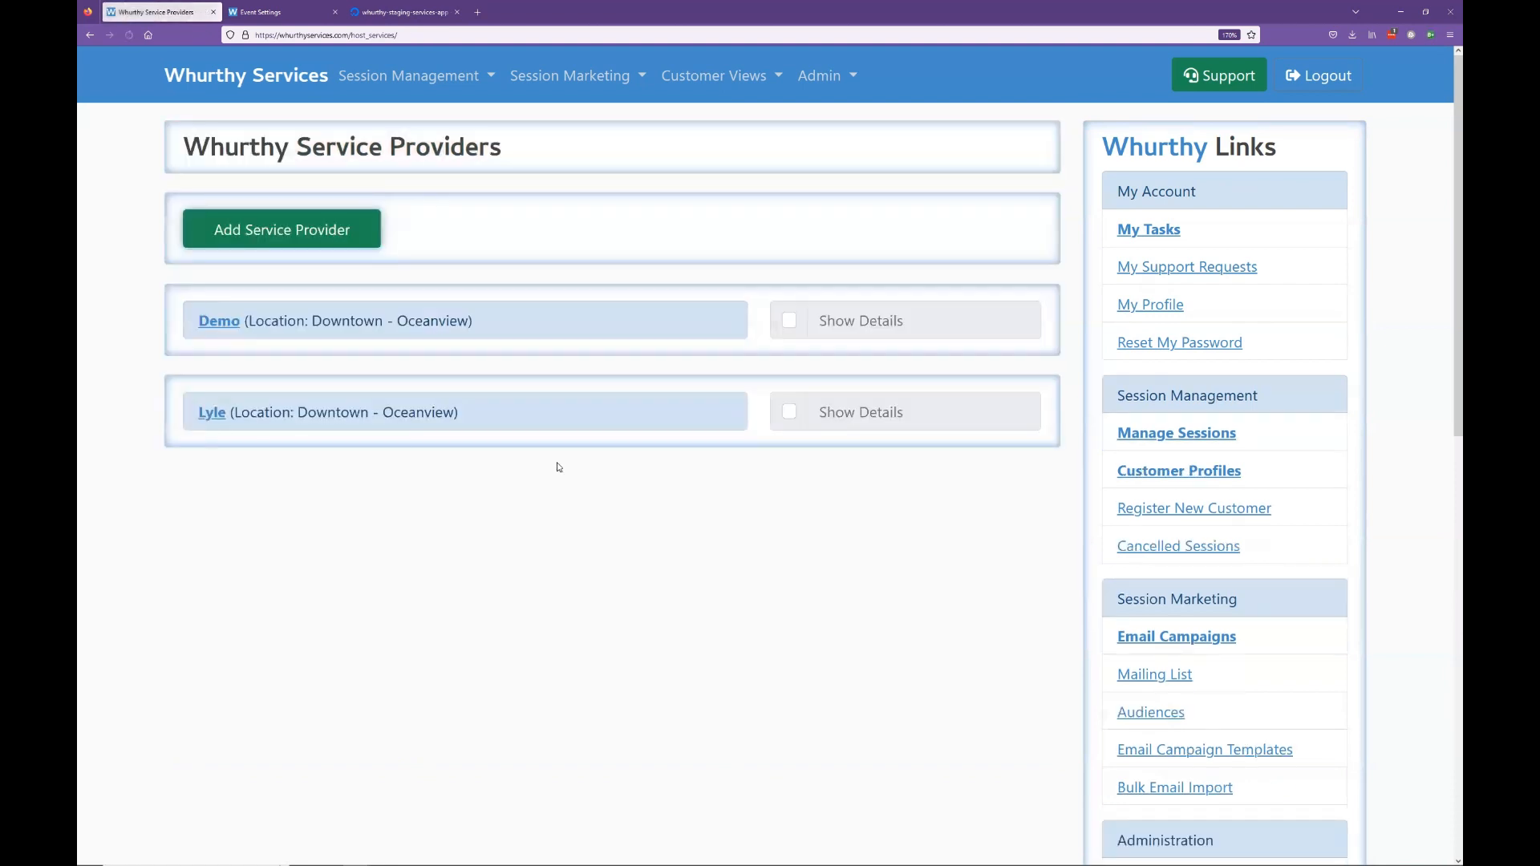